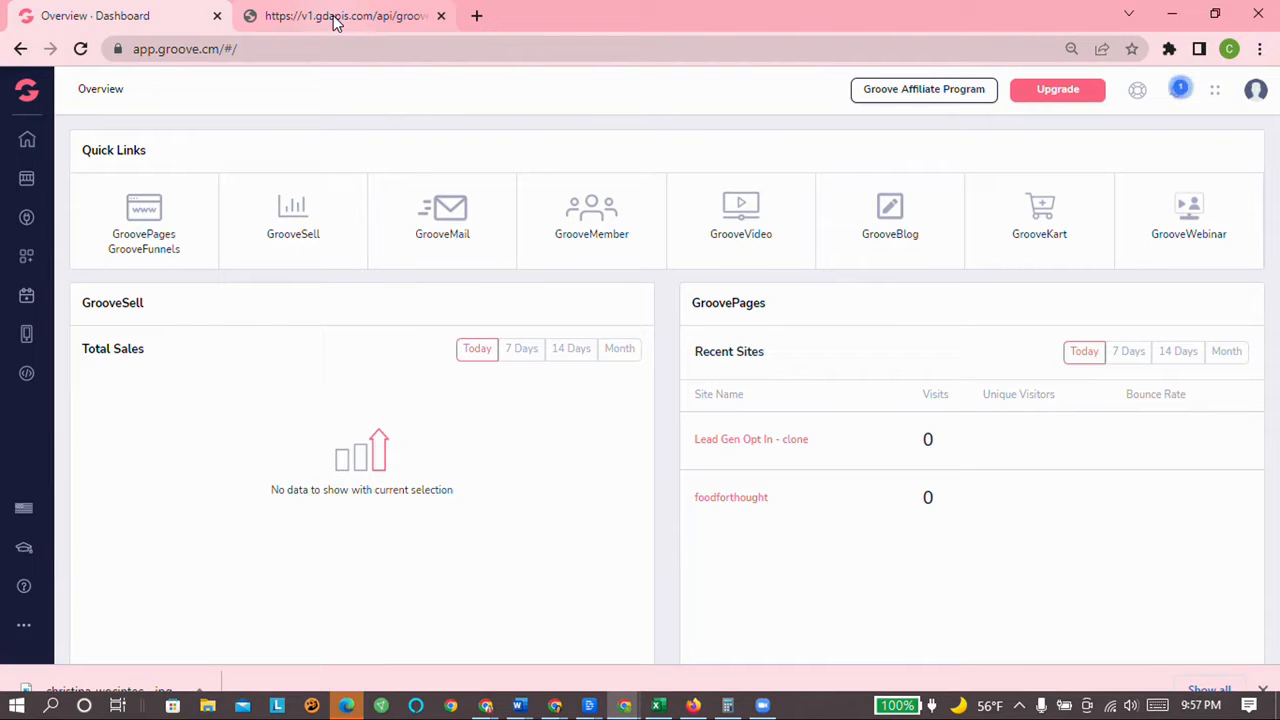
Step: Open the Lead Gen Opt In - clone site from the GroovePages site list in the editor
left_click(148, 228)
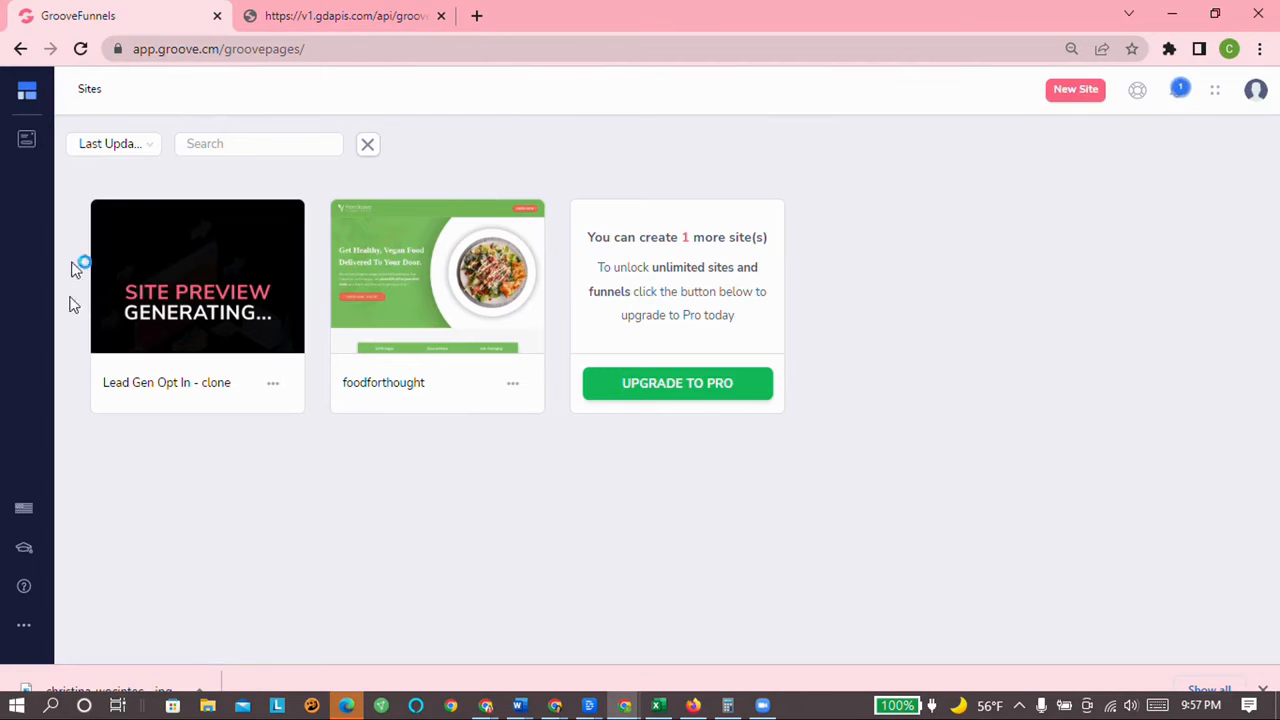
left_click(191, 285)
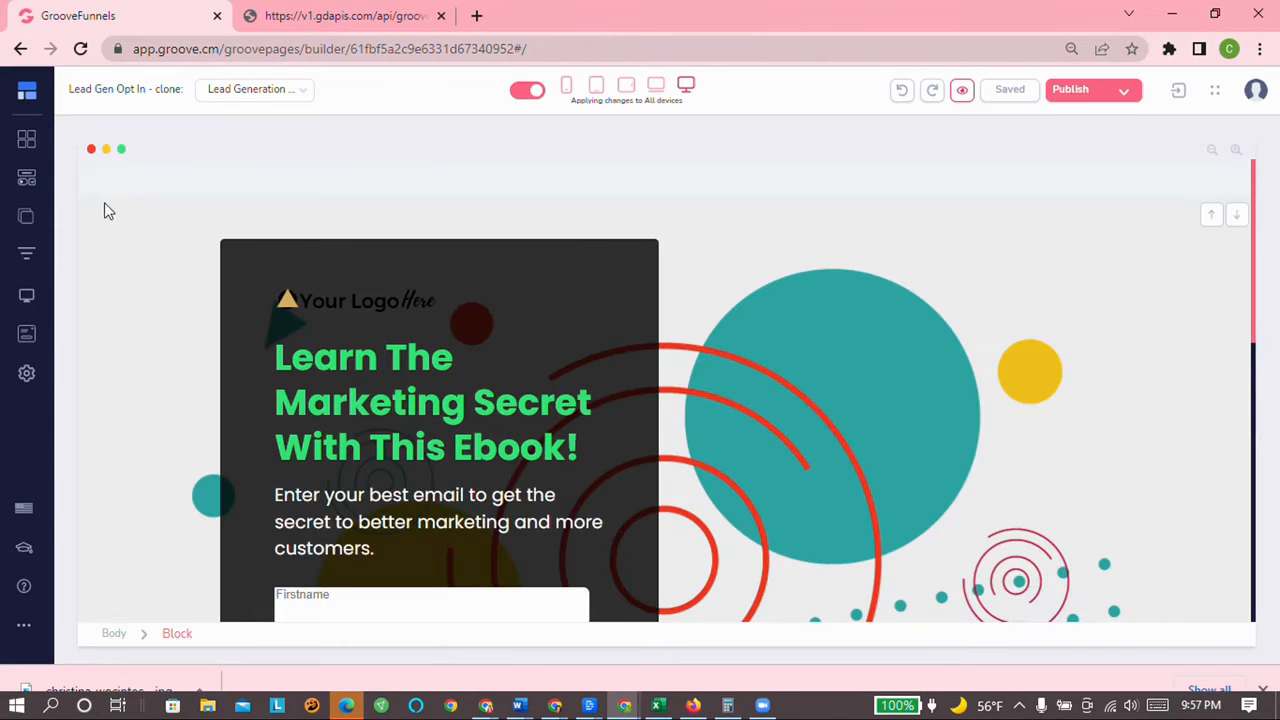
Step: Load the Booking Template funnel's pages from the Funnels panel
left_click(27, 258)
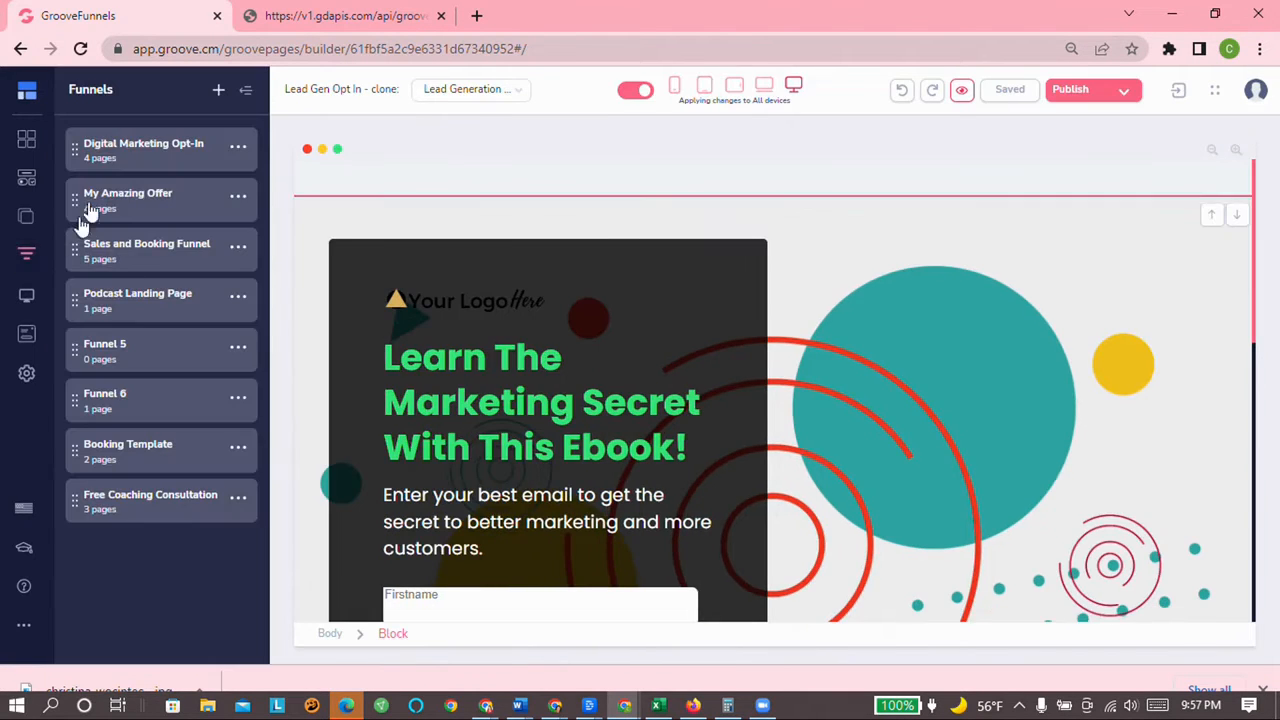
left_click(113, 450)
left_click(145, 157)
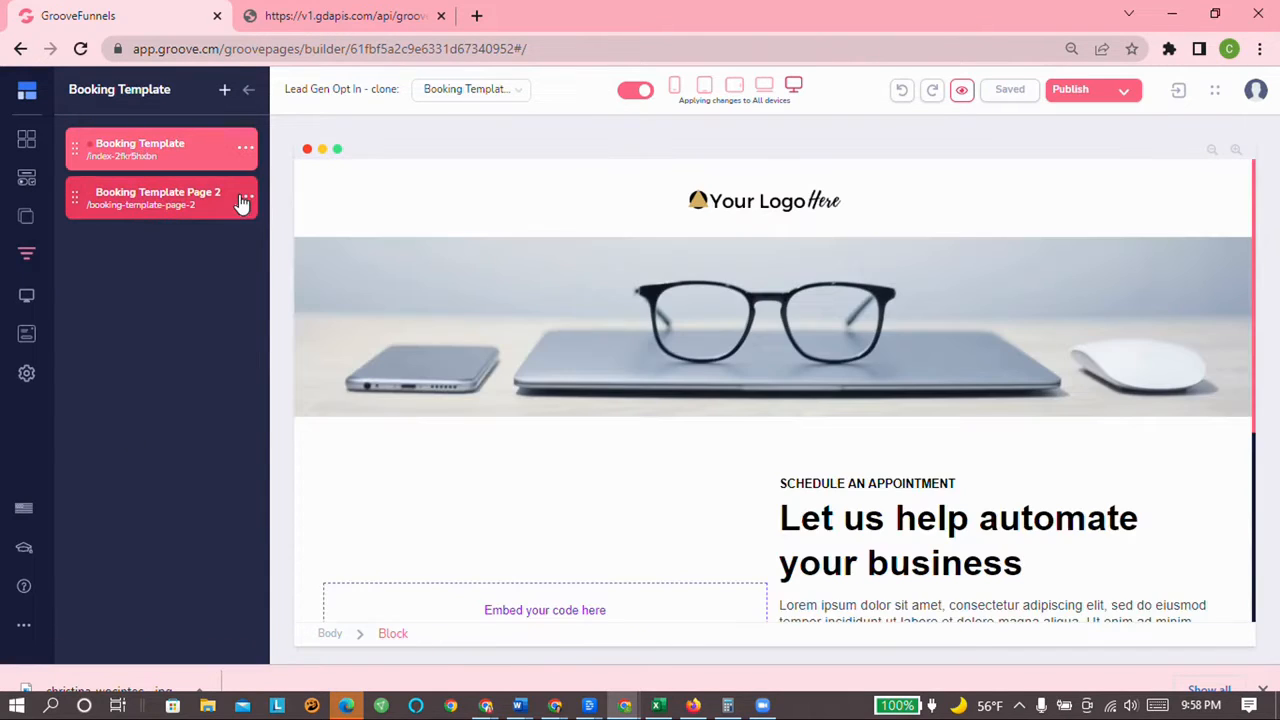
scroll(340, 282, "down", 3)
scroll(357, 286, "up", 1)
Step: Delete Booking Template Page 2, leaving only the Booking Template page
left_click(245, 196)
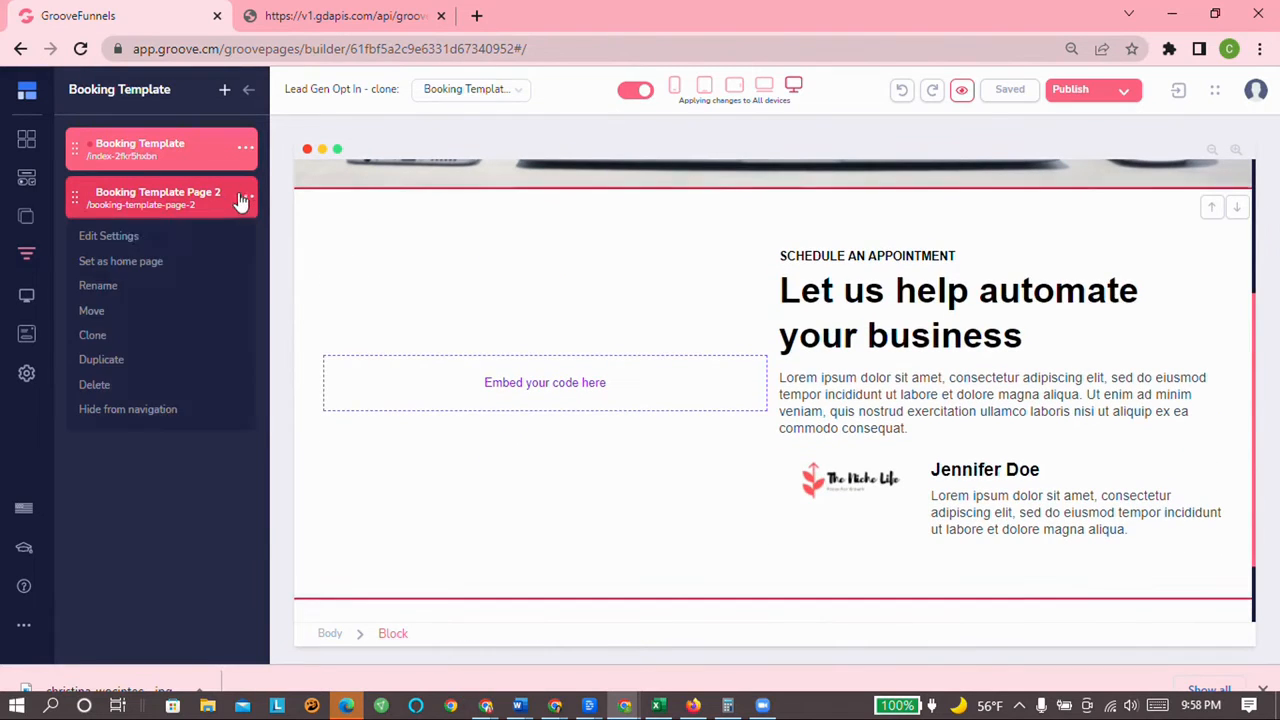
left_click(106, 389)
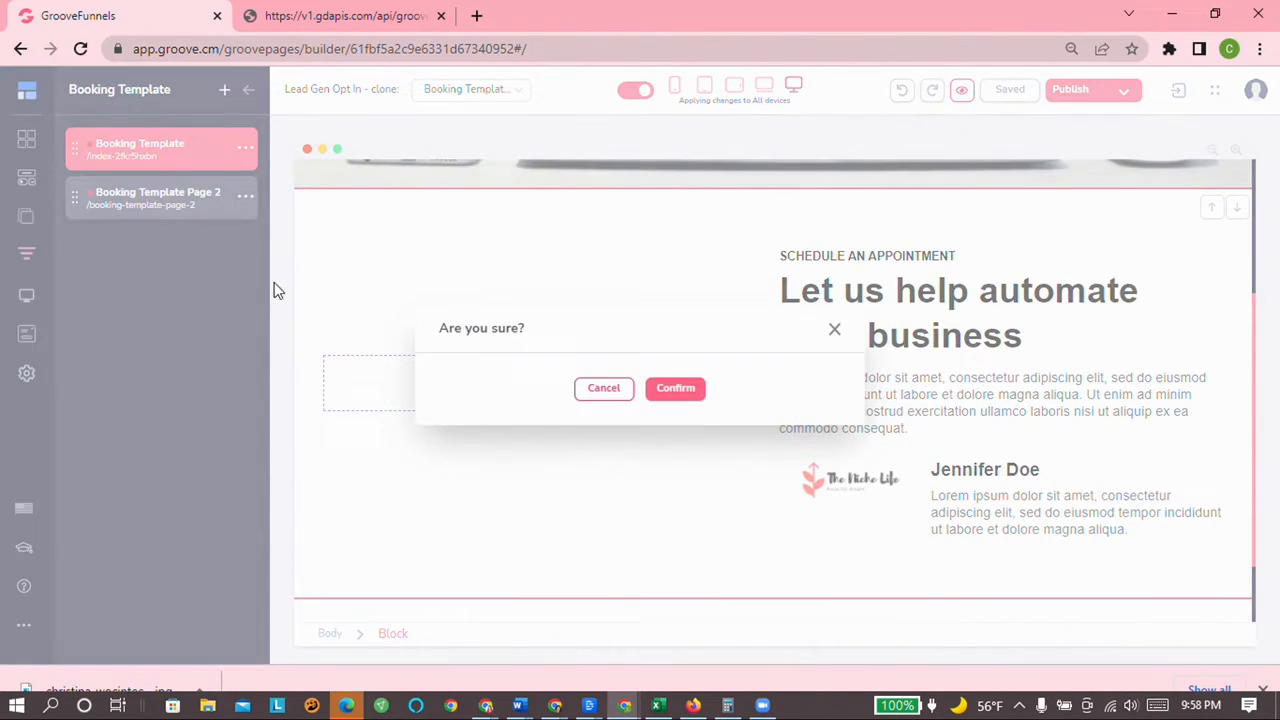
left_click(674, 383)
scroll(603, 317, "up", 2)
scroll(660, 309, "down", 3)
scroll(656, 313, "up", 3)
scroll(656, 313, "down", 2)
scroll(656, 315, "up", 2)
scroll(654, 316, "up", 1)
scroll(653, 314, "down", 2)
scroll(653, 314, "up", 2)
scroll(653, 316, "down", 4)
scroll(655, 318, "up", 3)
scroll(651, 320, "down", 3)
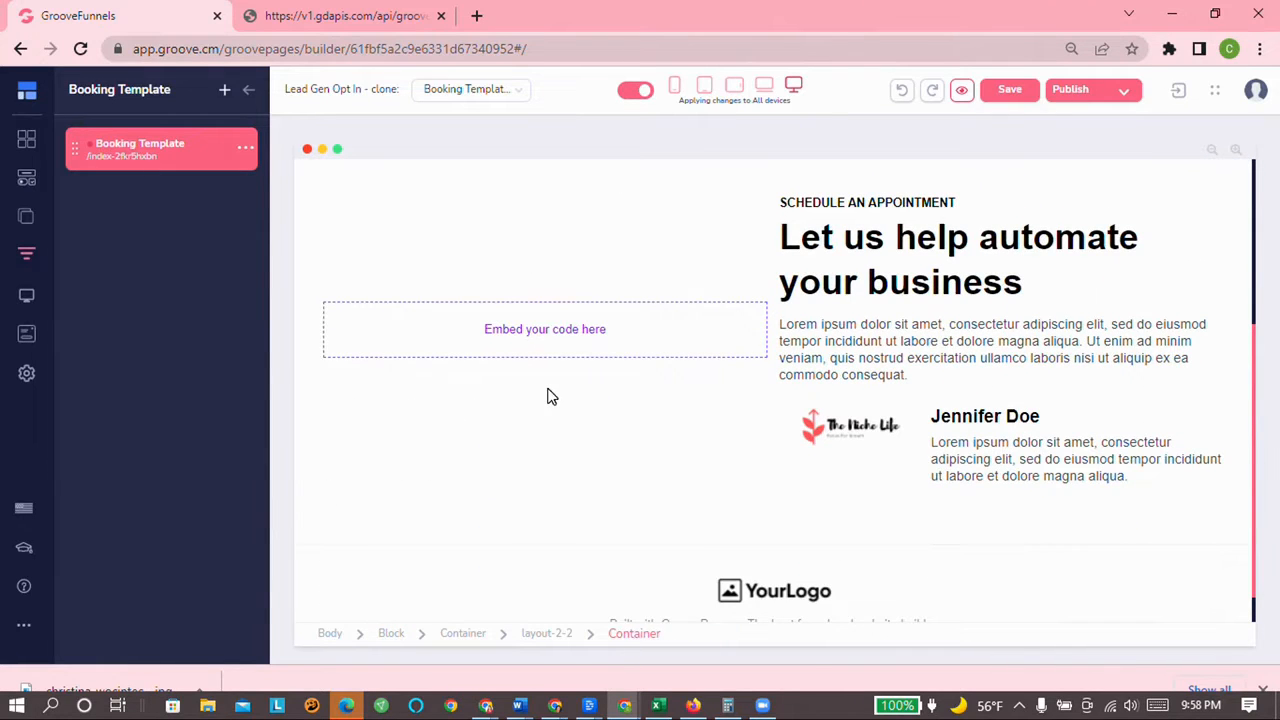
scroll(551, 394, "up", 3)
scroll(531, 411, "down", 3)
scroll(531, 411, "up", 3)
scroll(531, 411, "down", 1)
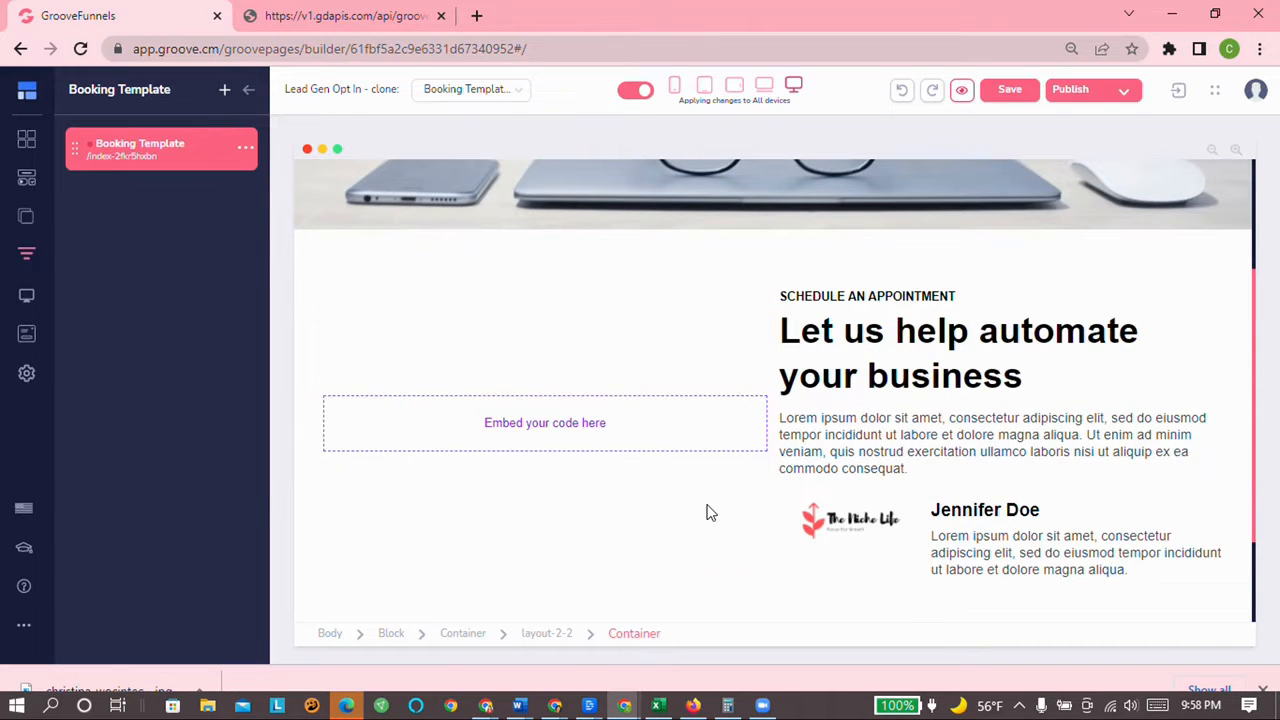
Step: Preview the Booking Template page's Calendly 'General Business Meeting' scheduler, then return to the builder
left_click(960, 92)
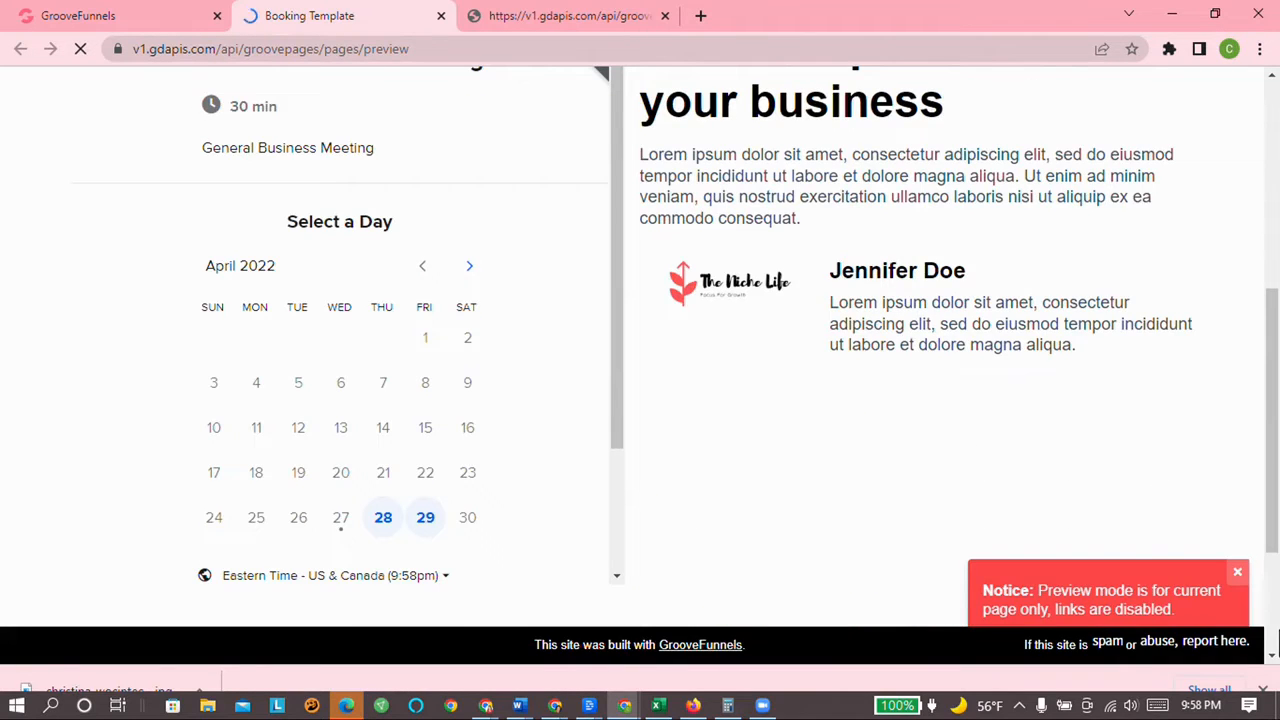
left_click(1237, 573)
scroll(1171, 520, "down", 4)
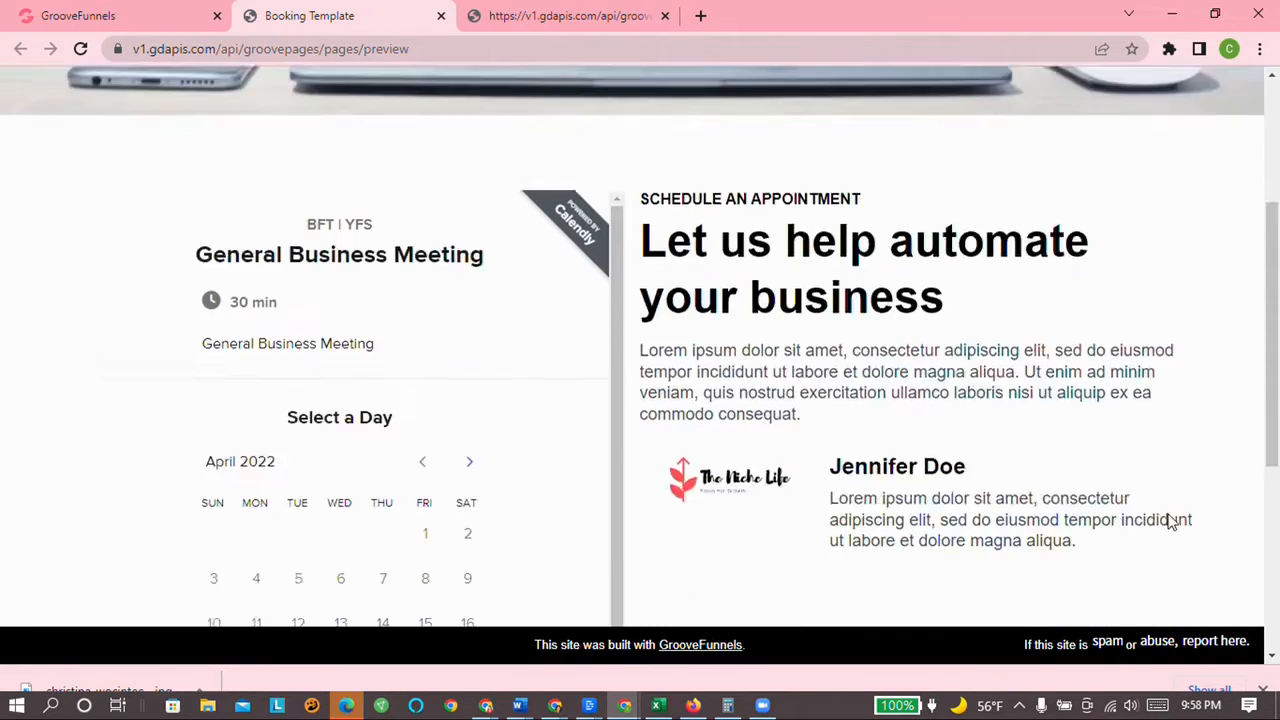
scroll(386, 294, "down", 1)
scroll(386, 294, "up", 1)
scroll(441, 367, "down", 2)
scroll(443, 368, "up", 2)
scroll(954, 312, "up", 4)
scroll(954, 313, "down", 5)
scroll(946, 319, "up", 5)
scroll(940, 330, "down", 5)
scroll(934, 343, "up", 5)
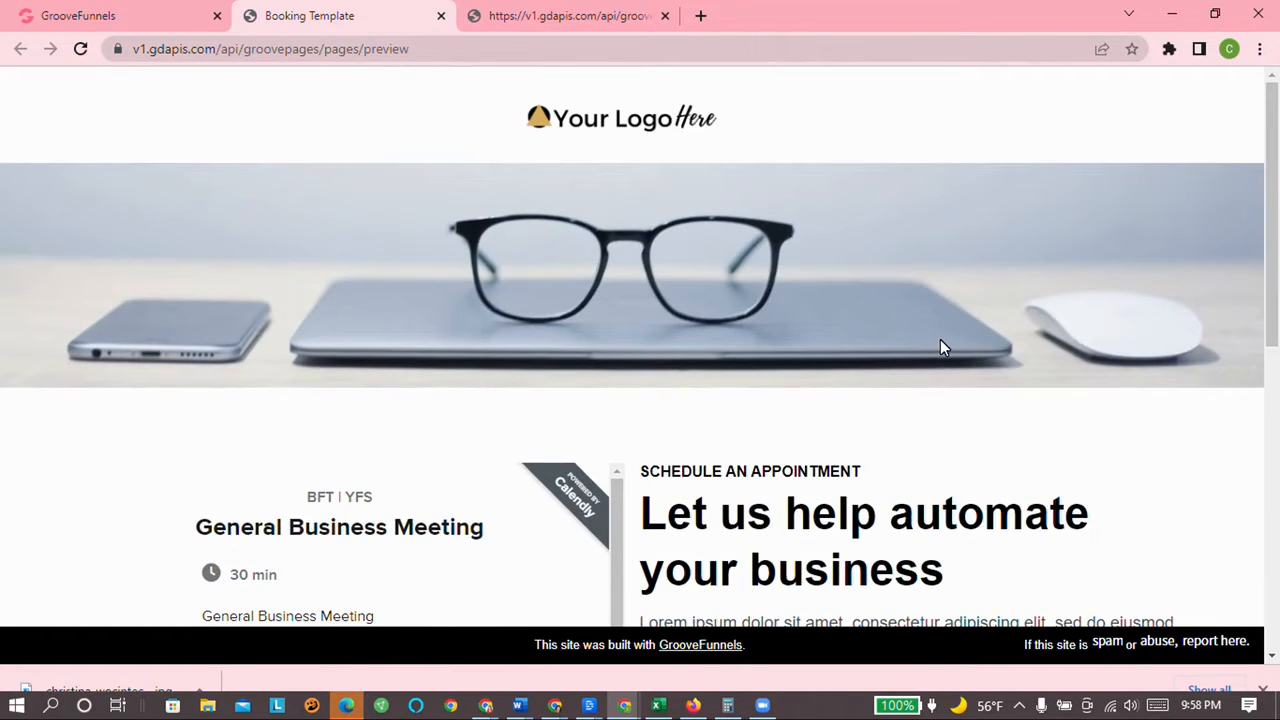
scroll(935, 345, "down", 5)
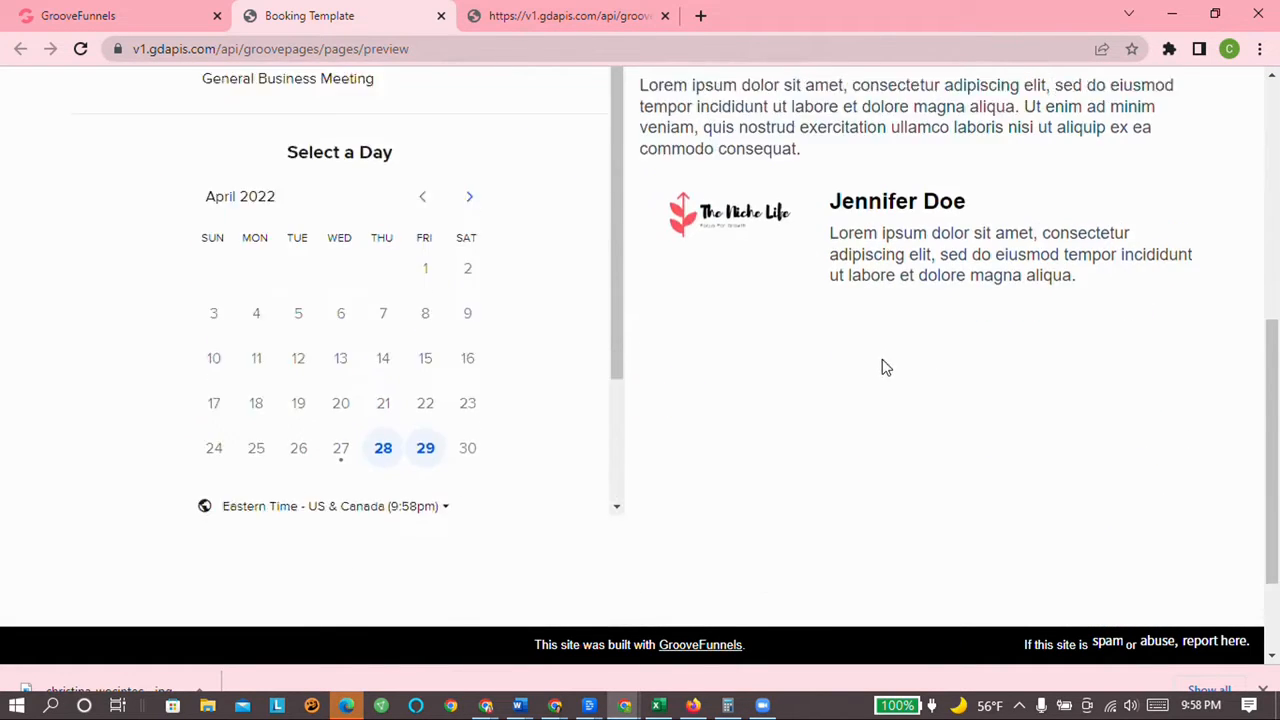
scroll(396, 256, "up", 4)
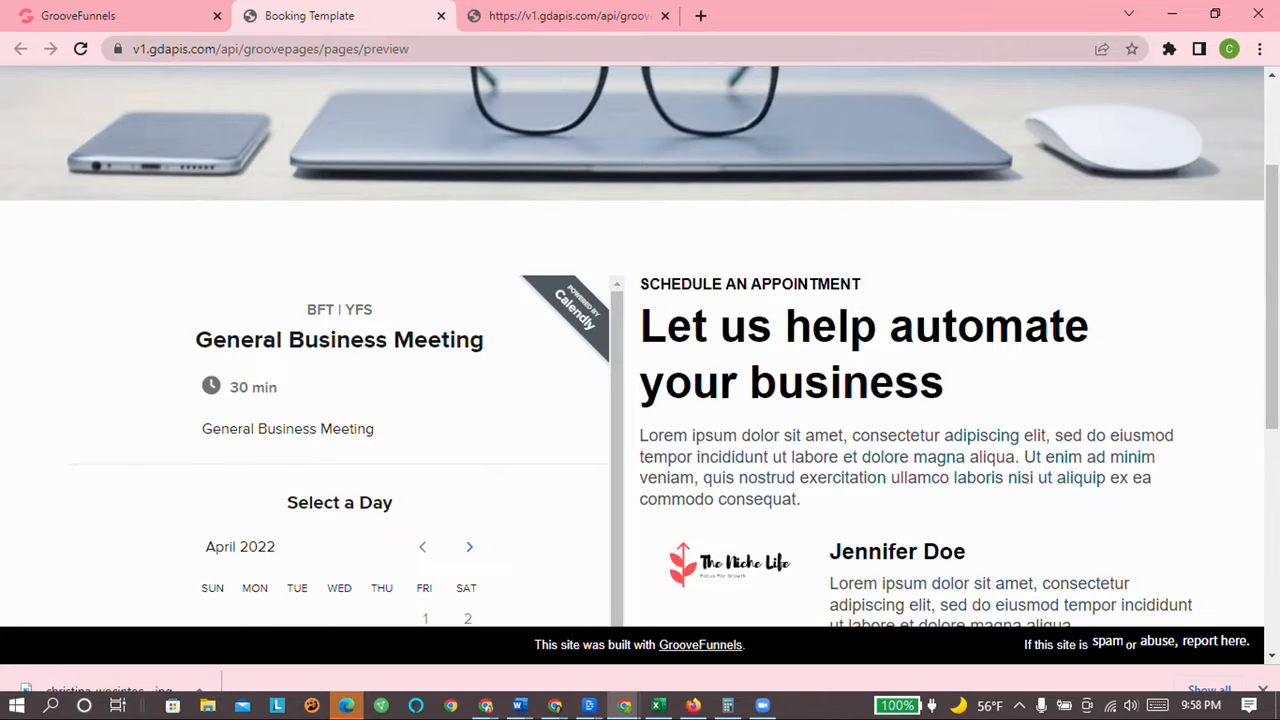
left_click(170, 20)
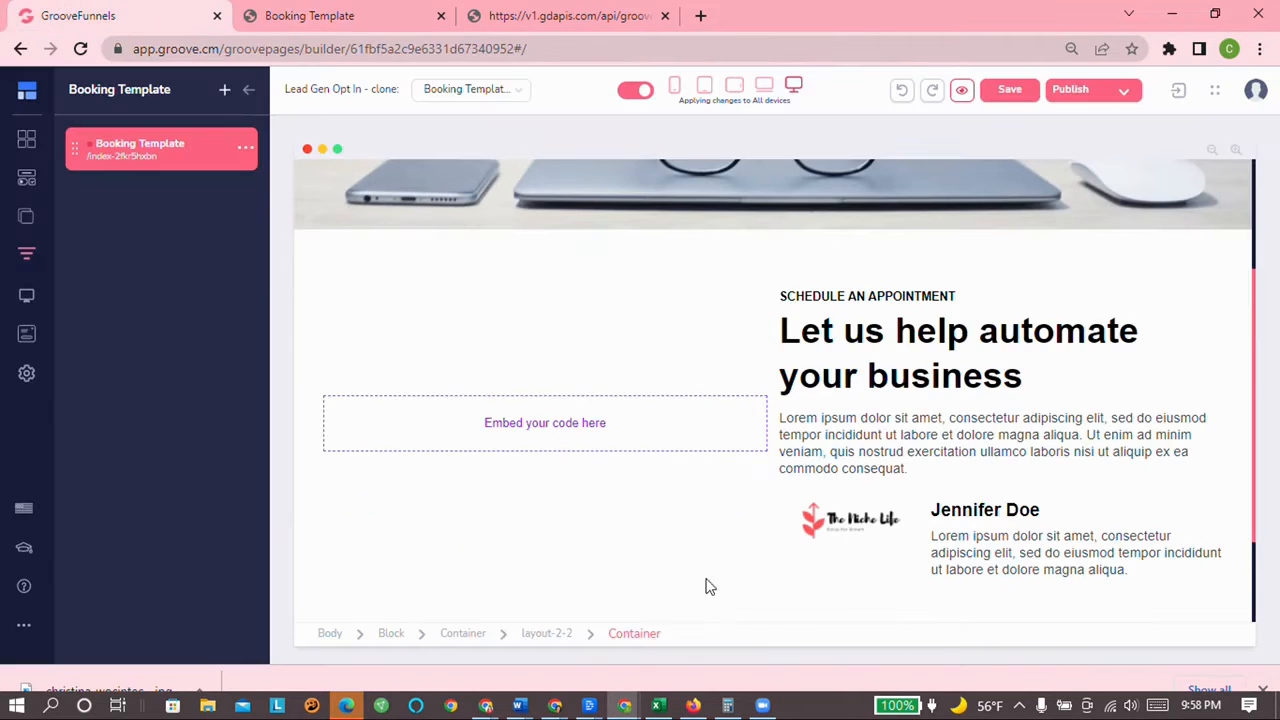
scroll(600, 448, "up", 2)
scroll(760, 460, "down", 4)
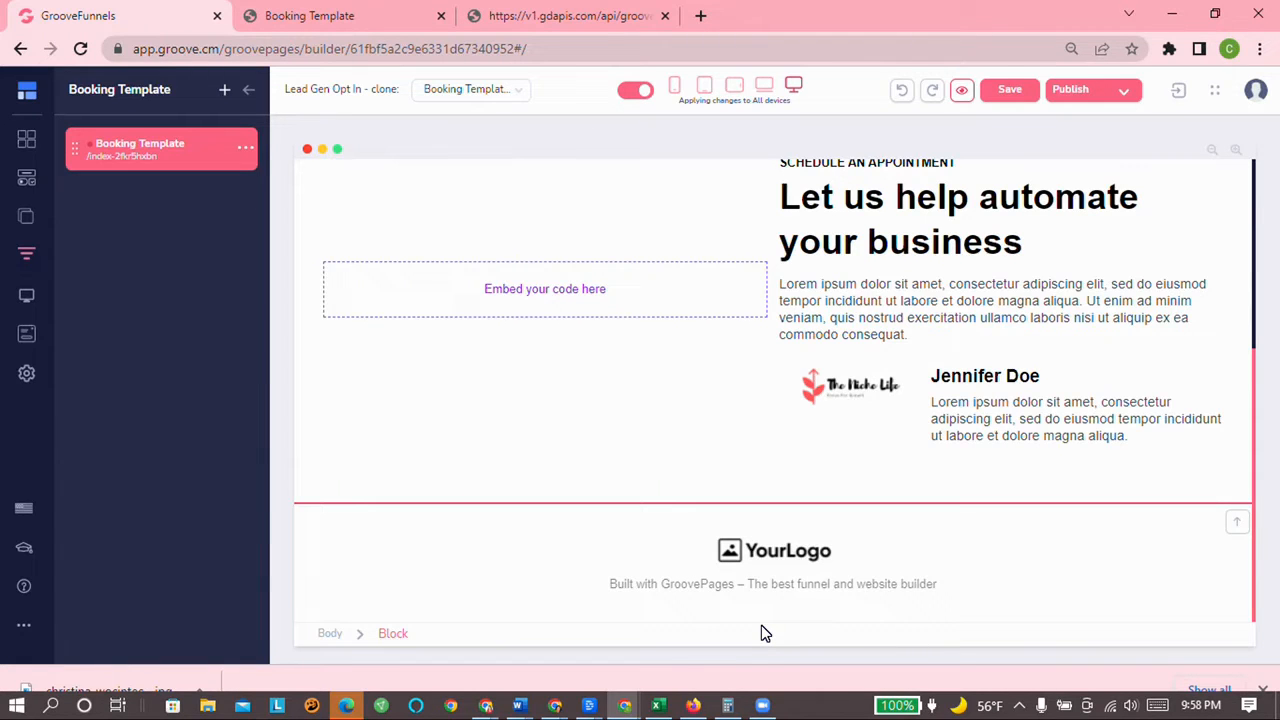
scroll(746, 440, "up", 3)
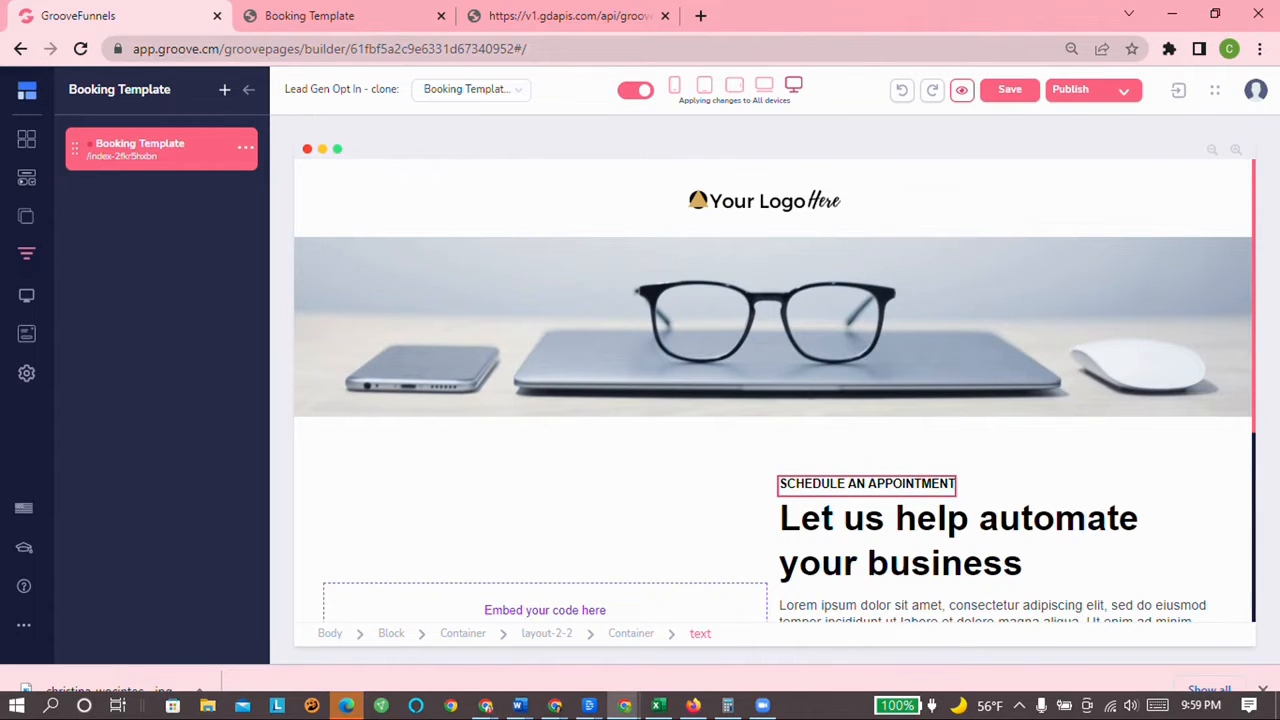
scroll(470, 360, "down", 3)
scroll(494, 364, "up", 3)
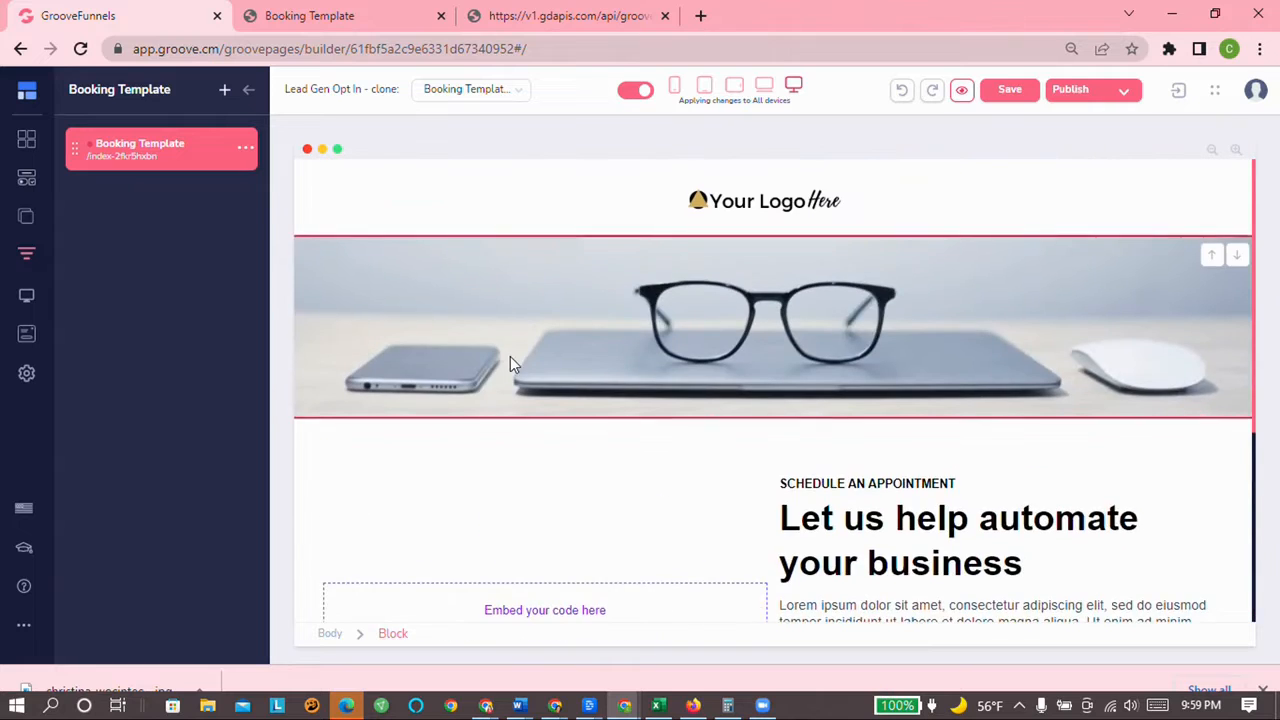
scroll(510, 356, "down", 3)
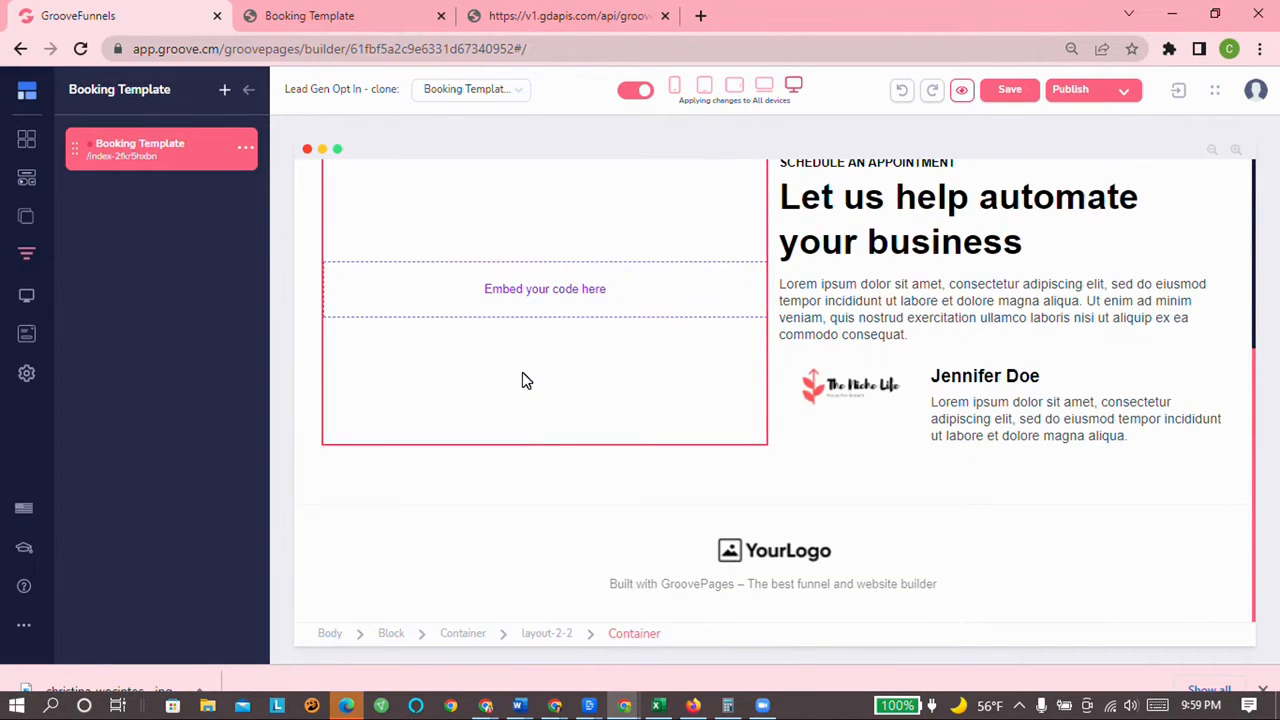
scroll(525, 486, "up", 3)
scroll(606, 503, "down", 1)
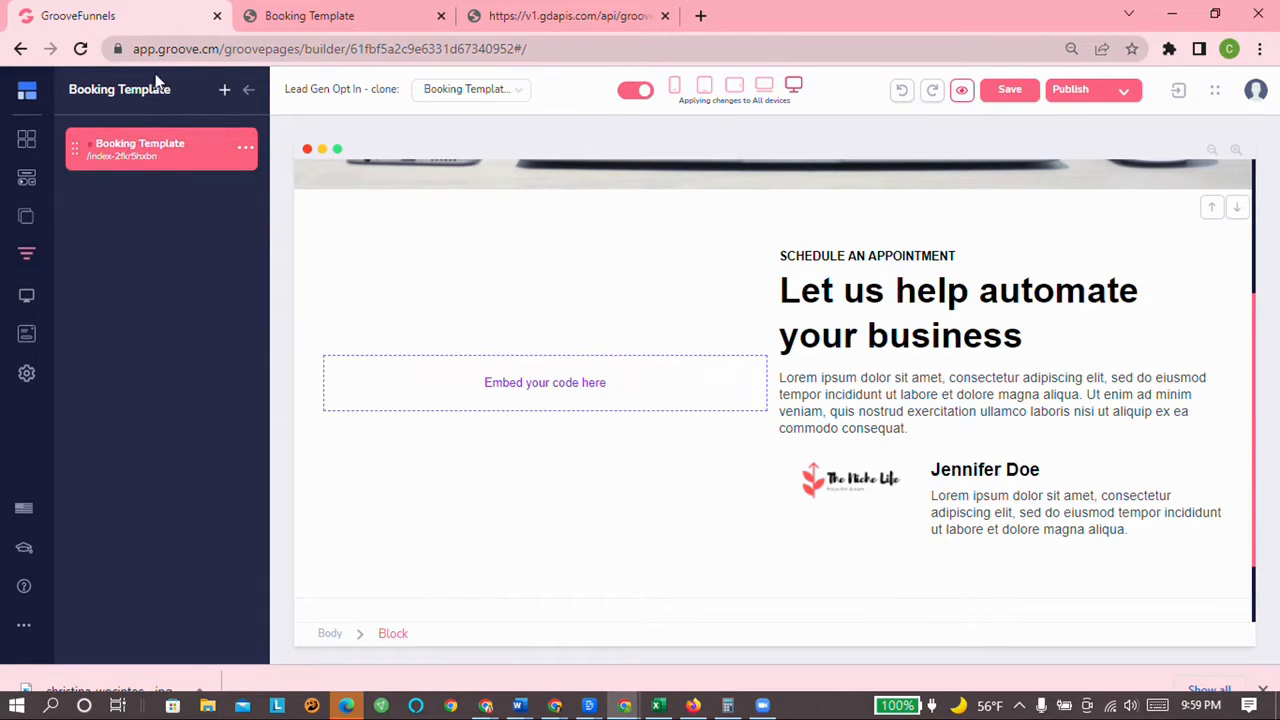
Step: Start a new funnel page and filter the templates to Booking / Scheduling
left_click(225, 92)
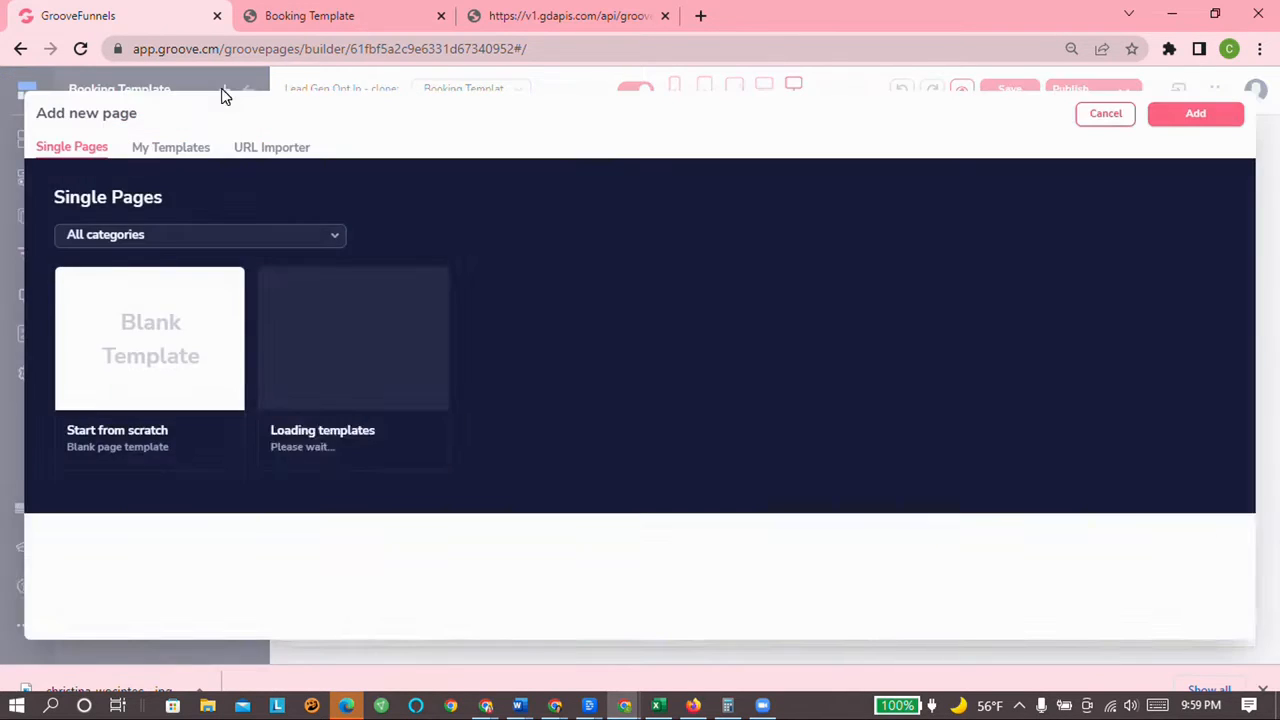
left_click(165, 237)
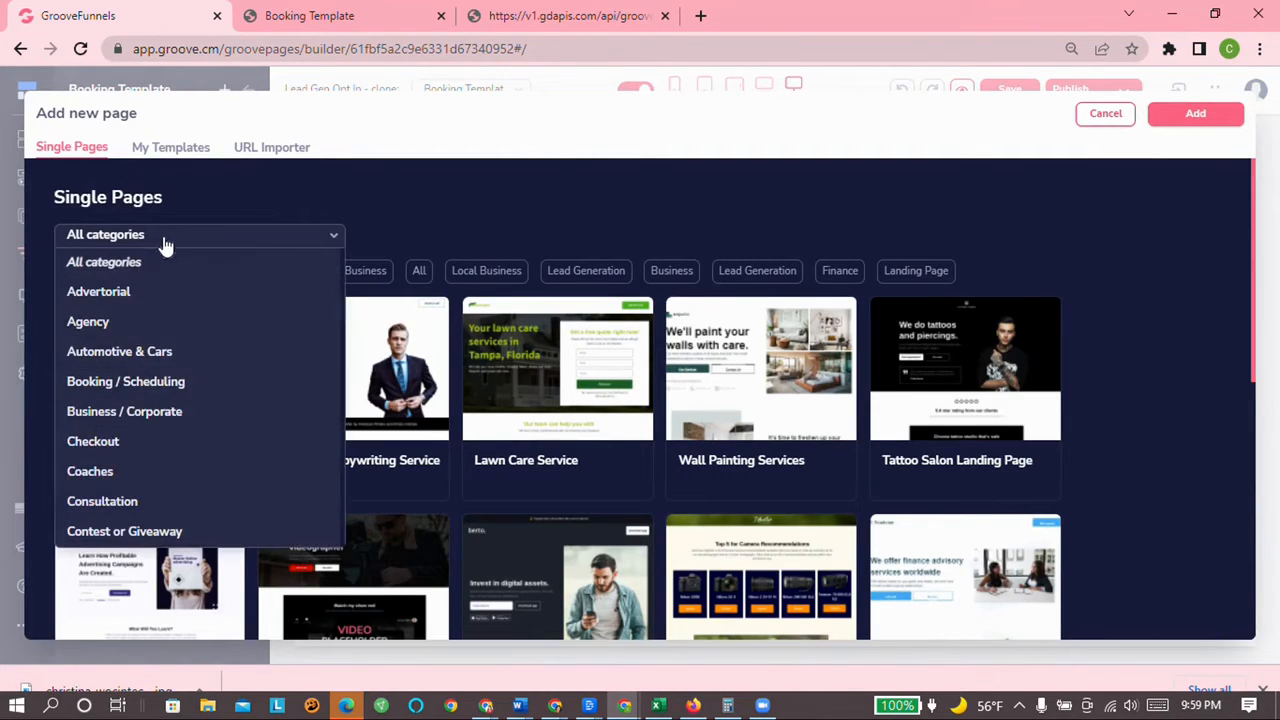
left_click(139, 379)
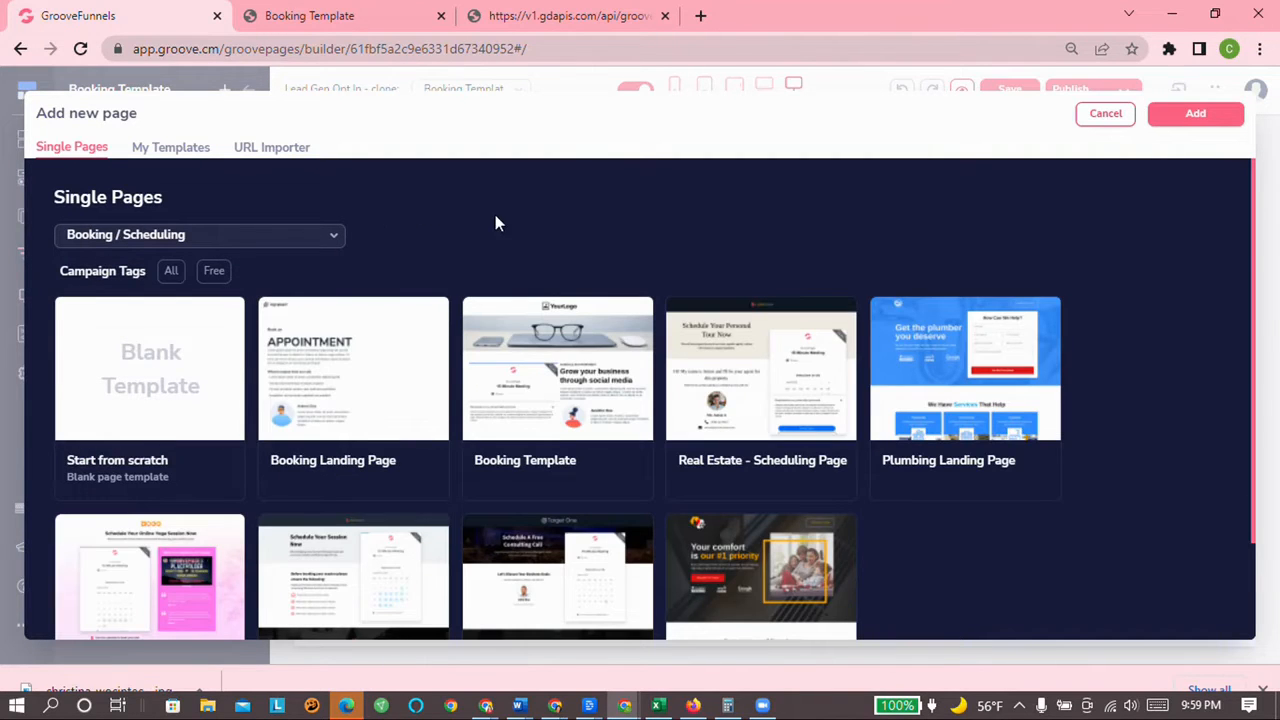
scroll(490, 225, "down", 1)
scroll(480, 236, "up", 1)
Step: Preview the Booking Landing Page template and inspect its April 2022 Calendly calendar
mouse_move(328, 378)
left_click(320, 368)
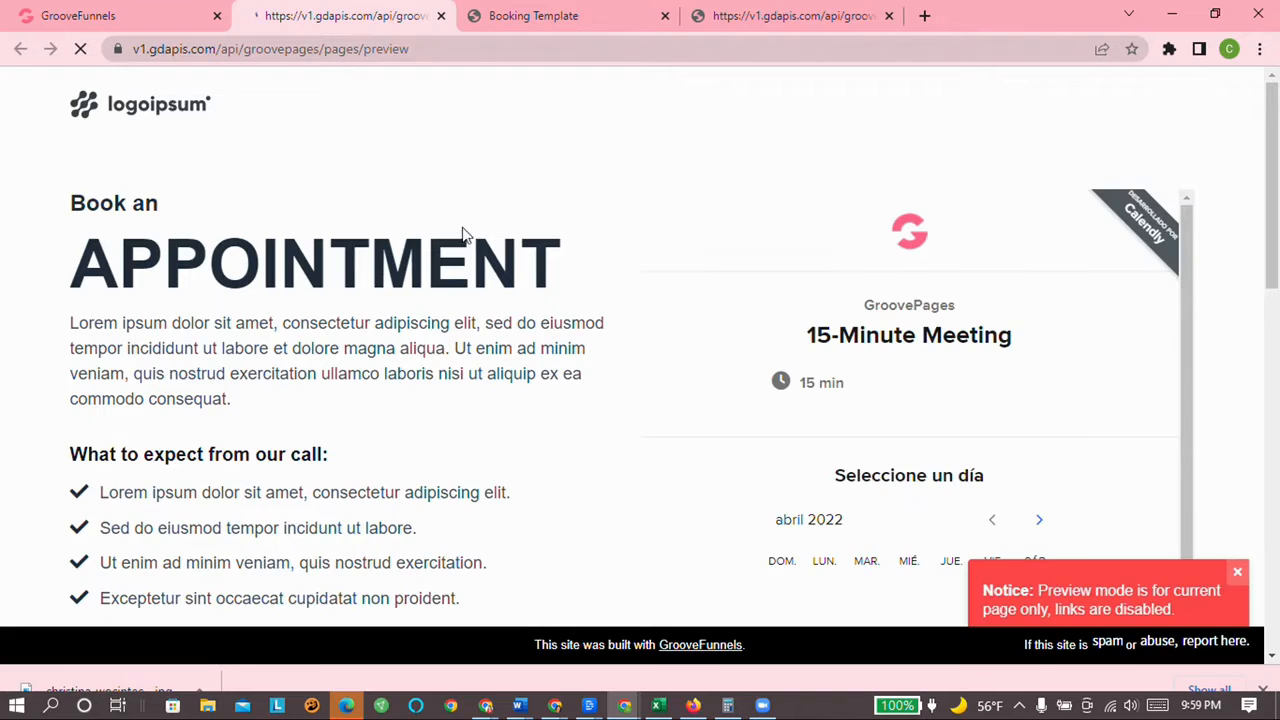
left_click(1237, 572)
scroll(1250, 520, "down", 10)
scroll(1246, 534, "up", 10)
scroll(1250, 540, "down", 1)
scroll(1251, 537, "up", 1)
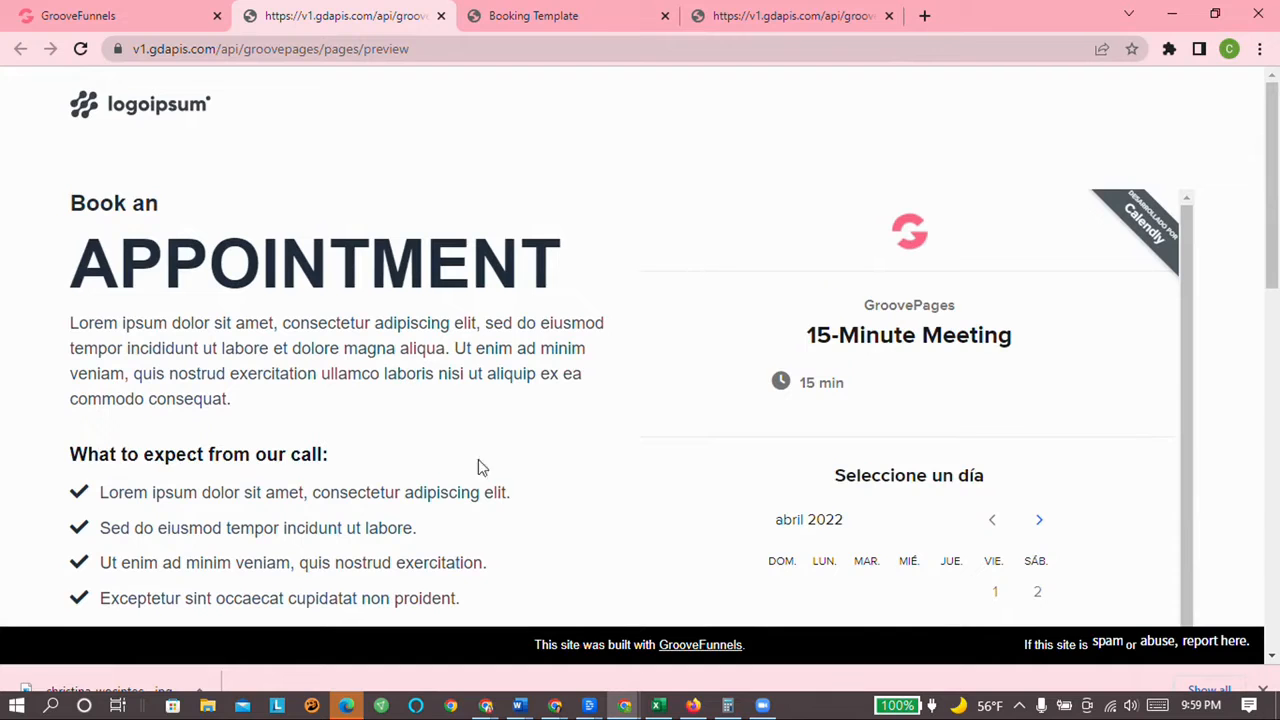
scroll(1022, 313, "down", 8)
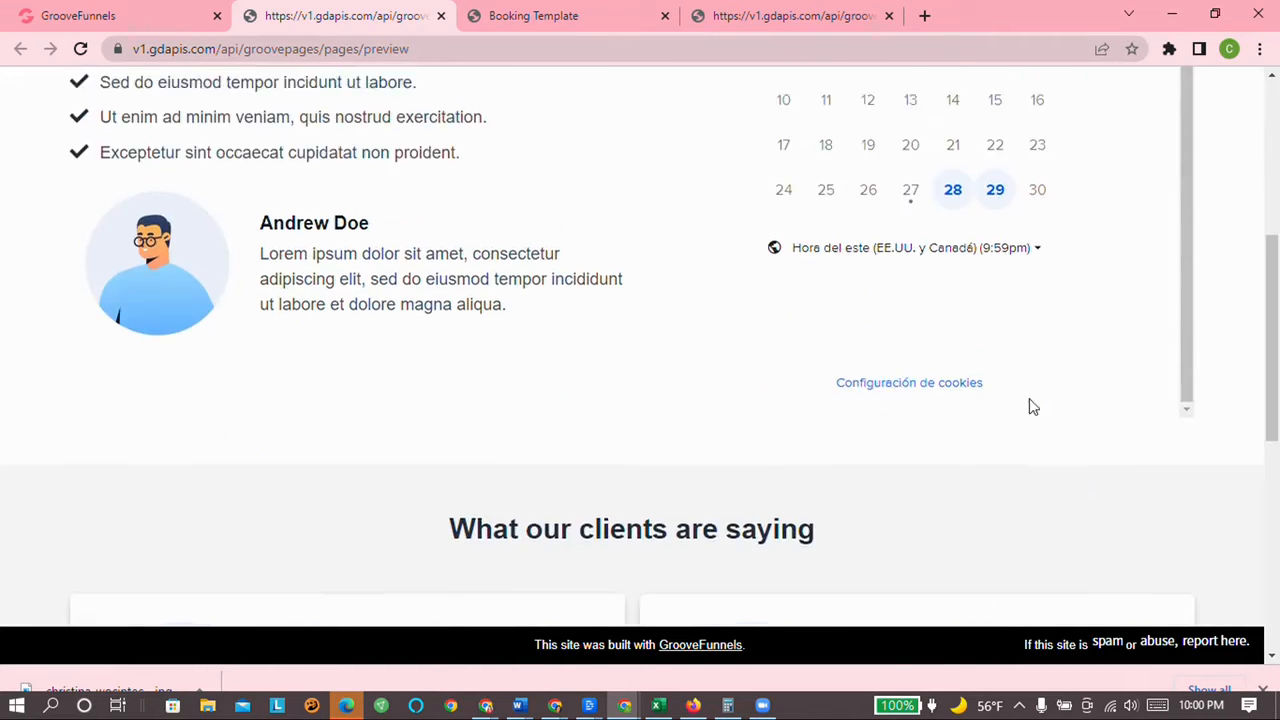
scroll(1071, 460, "up", 5)
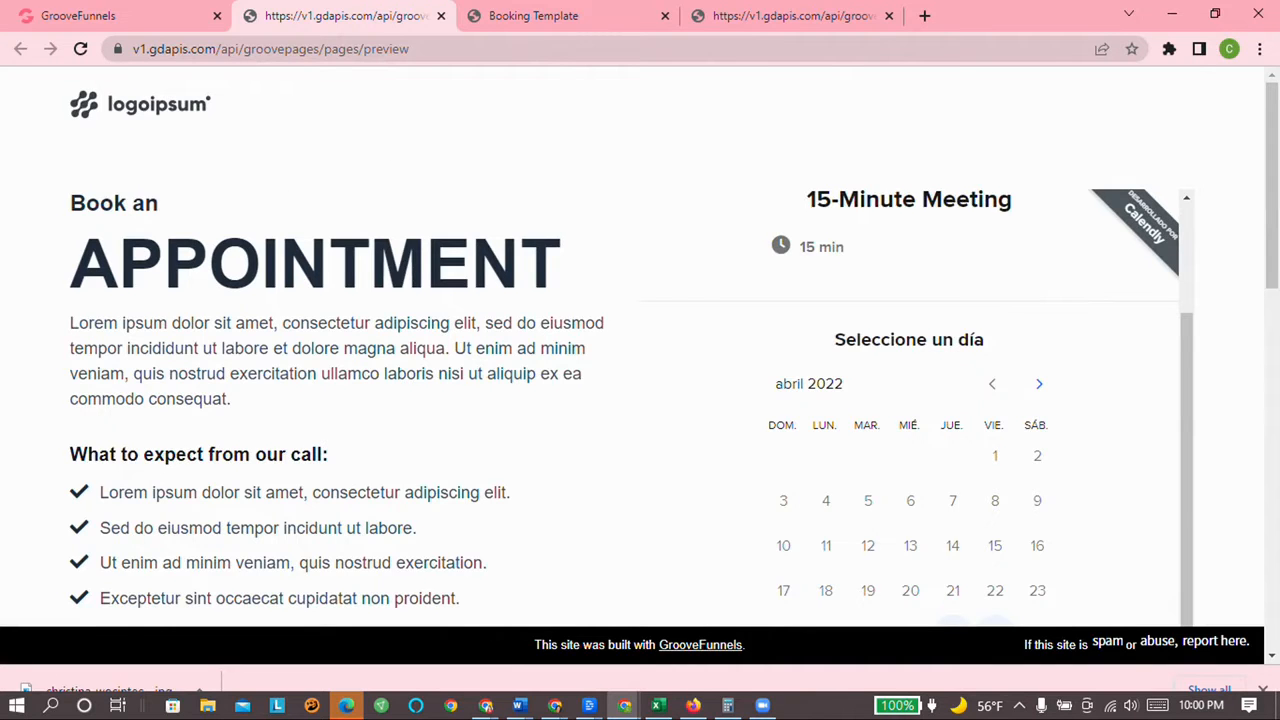
scroll(1066, 266, "down", 5)
scroll(1060, 314, "up", 2)
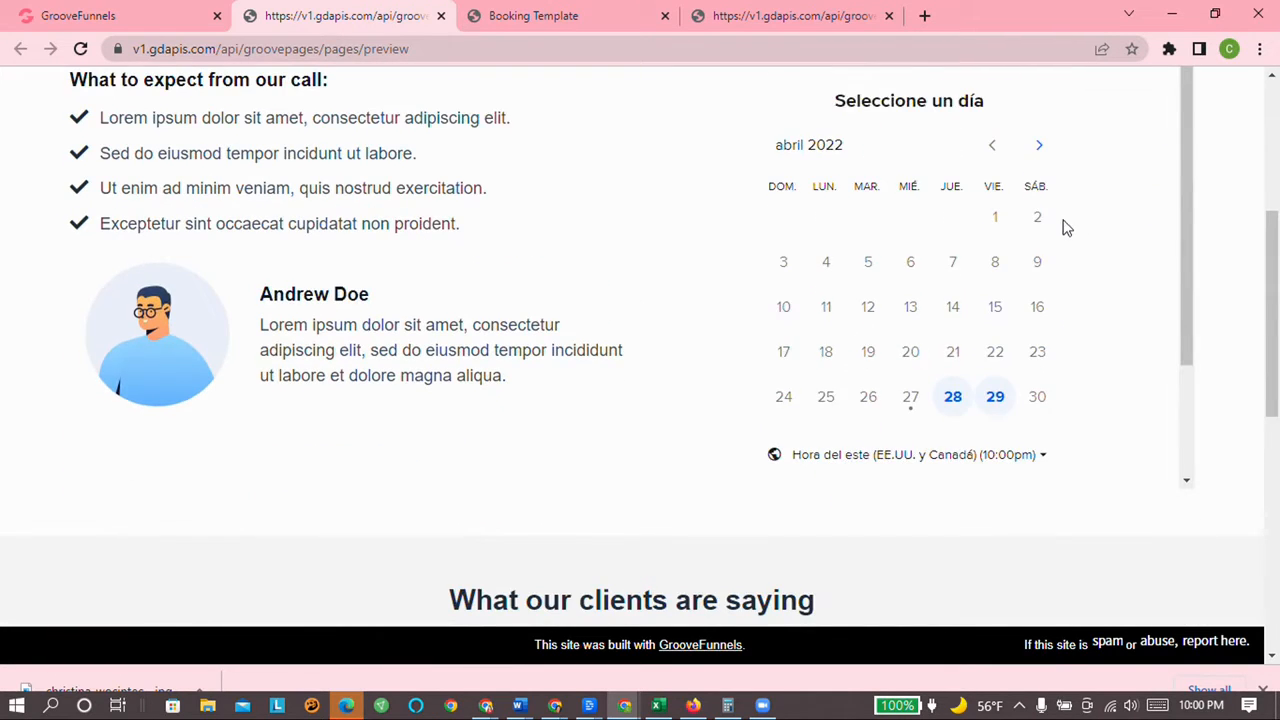
scroll(1066, 224, "up", 3)
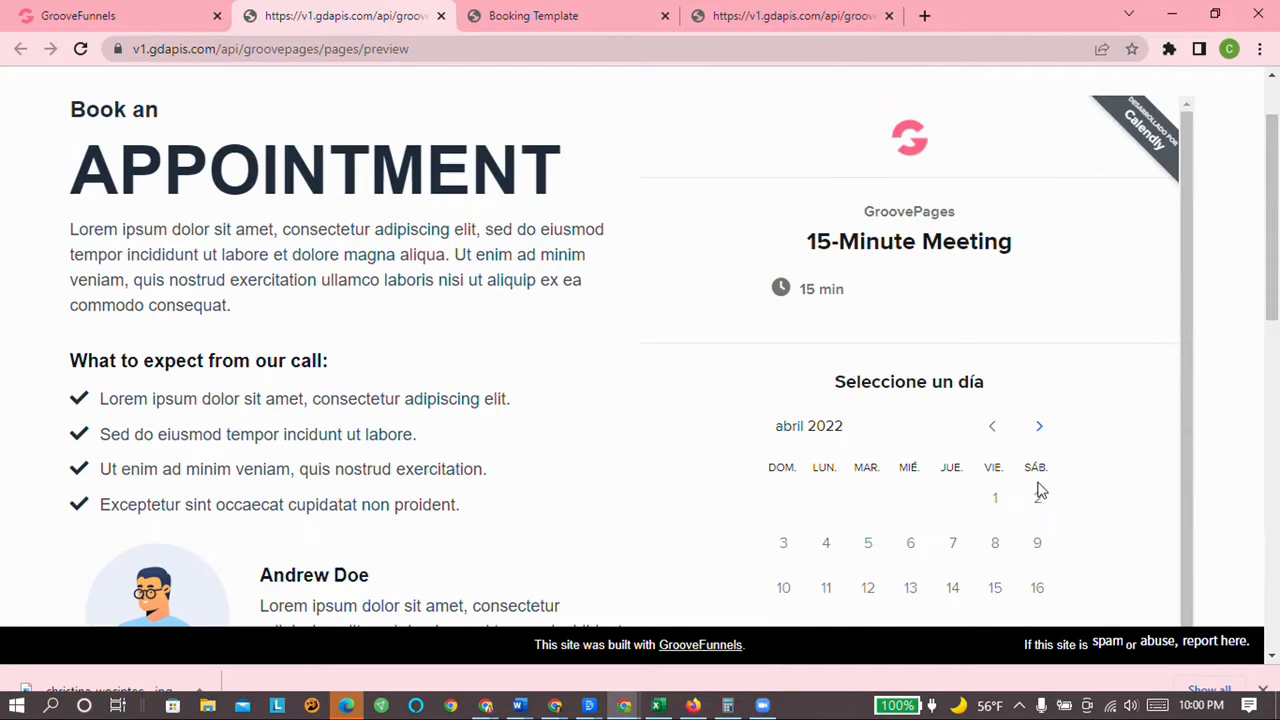
scroll(1040, 490, "up", 1)
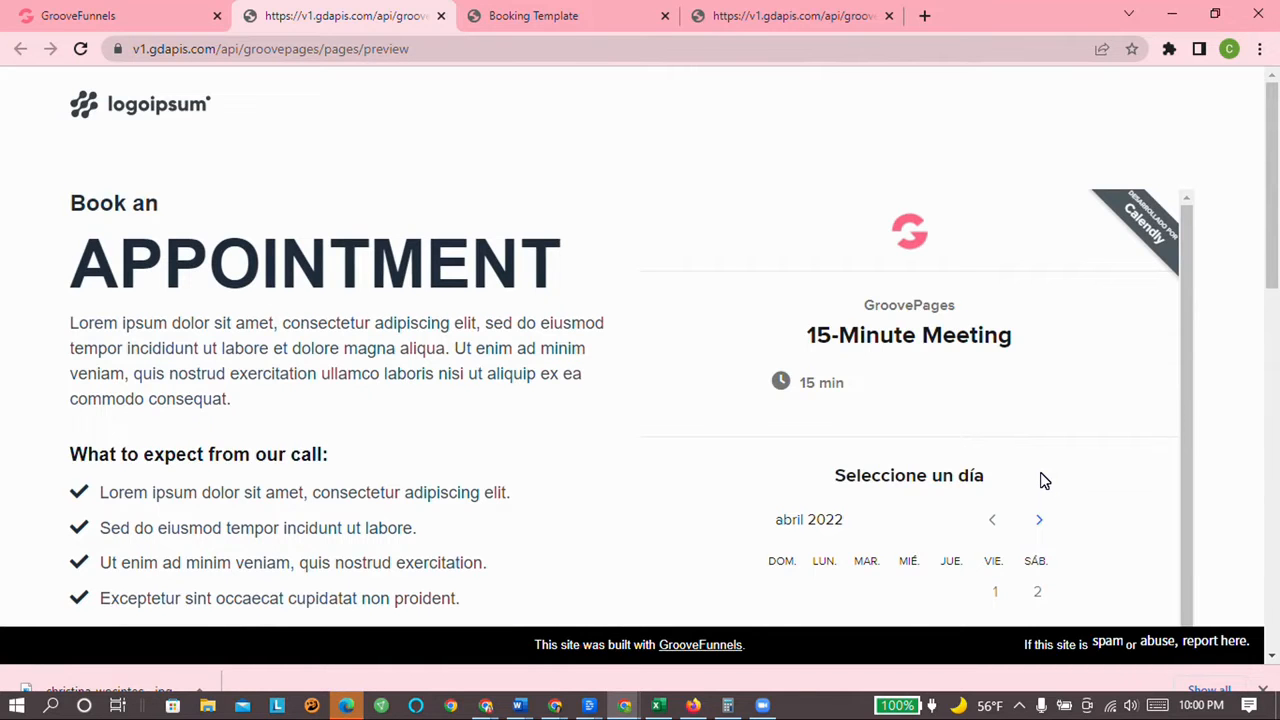
scroll(1043, 470, "down", 2)
scroll(1043, 463, "up", 2)
scroll(1093, 460, "down", 2)
scroll(1090, 458, "down", 3)
scroll(1089, 457, "up", 3)
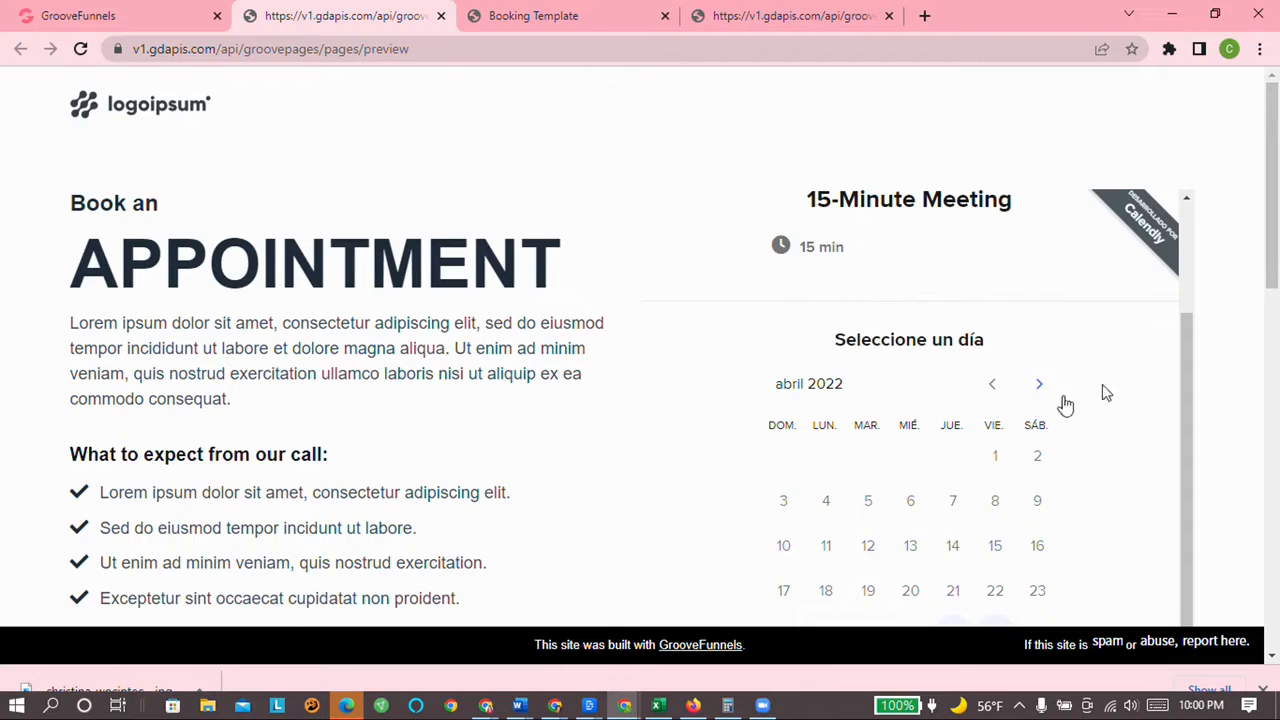
scroll(1037, 414, "down", 2)
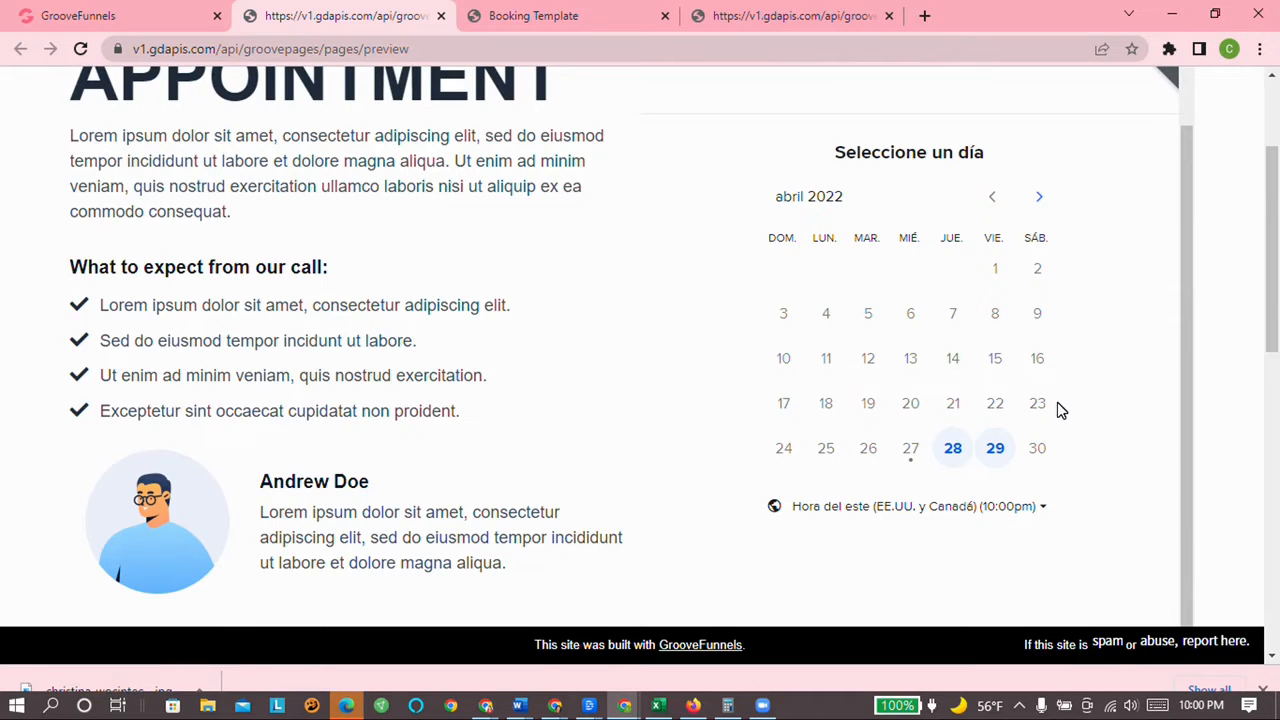
scroll(1060, 410, "up", 4)
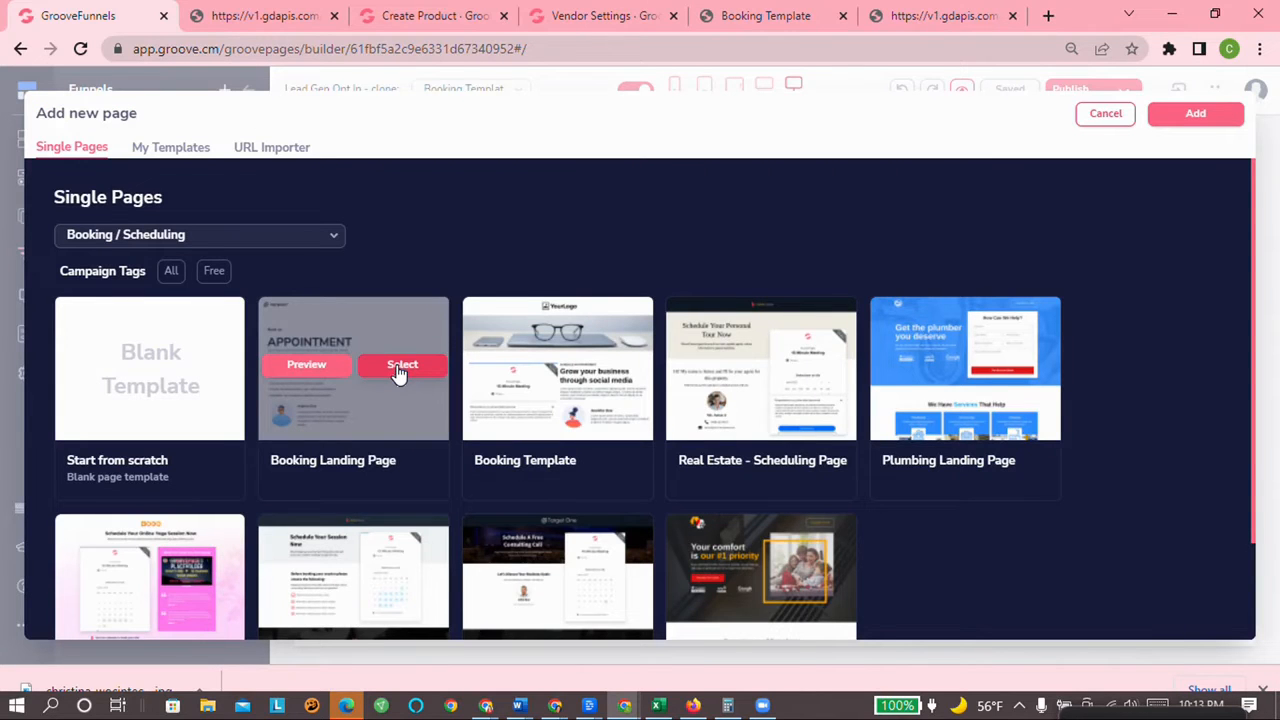
Step: Select the Booking Landing Page template to add it as Booking Template Page 2
left_click(398, 374)
left_click(337, 369)
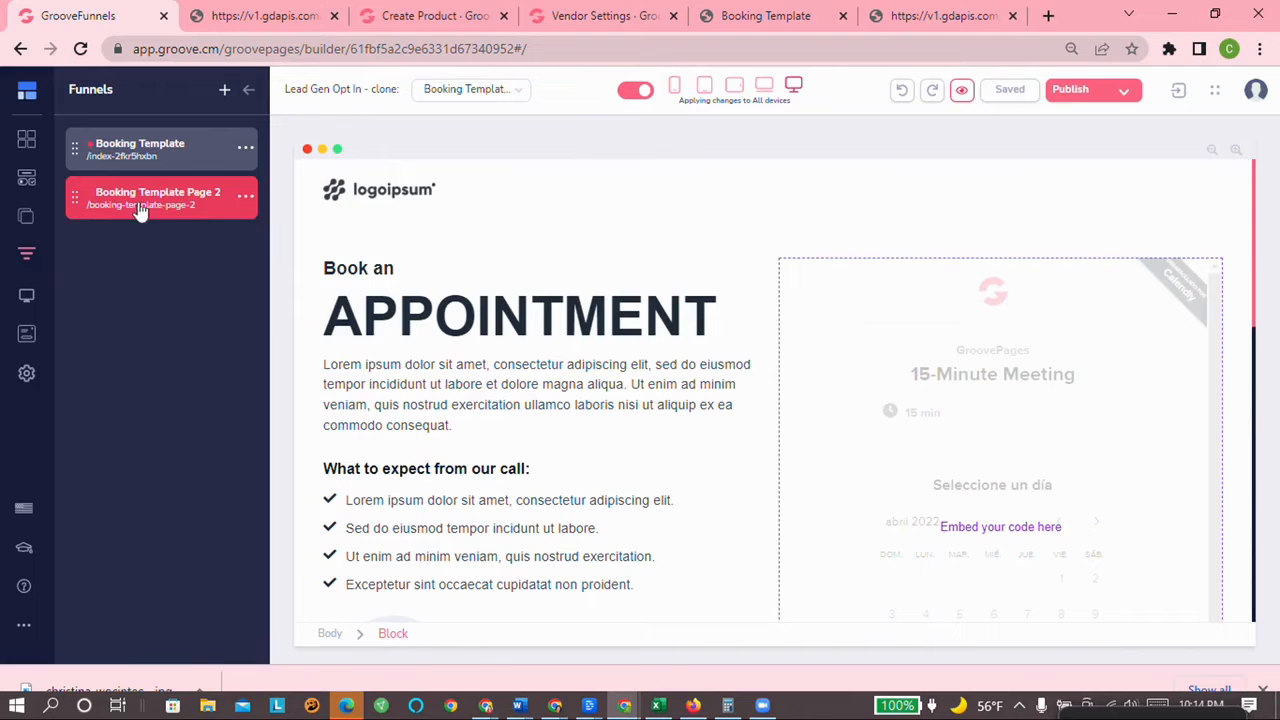
scroll(503, 249, "down", 2)
scroll(400, 250, "up", 2)
Step: Inspect the settings of the logo, APPOINTMENT heading and intro paragraph
left_click(355, 188)
scroll(178, 250, "down", 1)
scroll(178, 250, "up", 1)
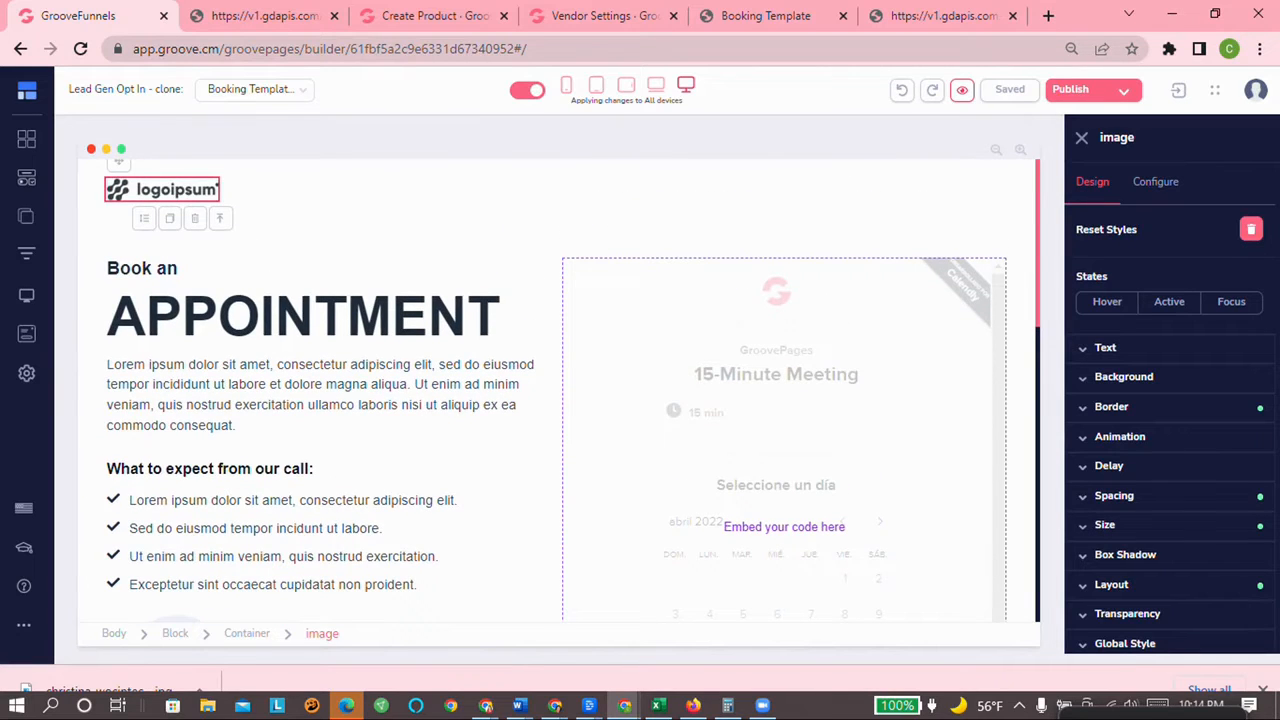
left_click(495, 317)
scroll(556, 390, "down", 2)
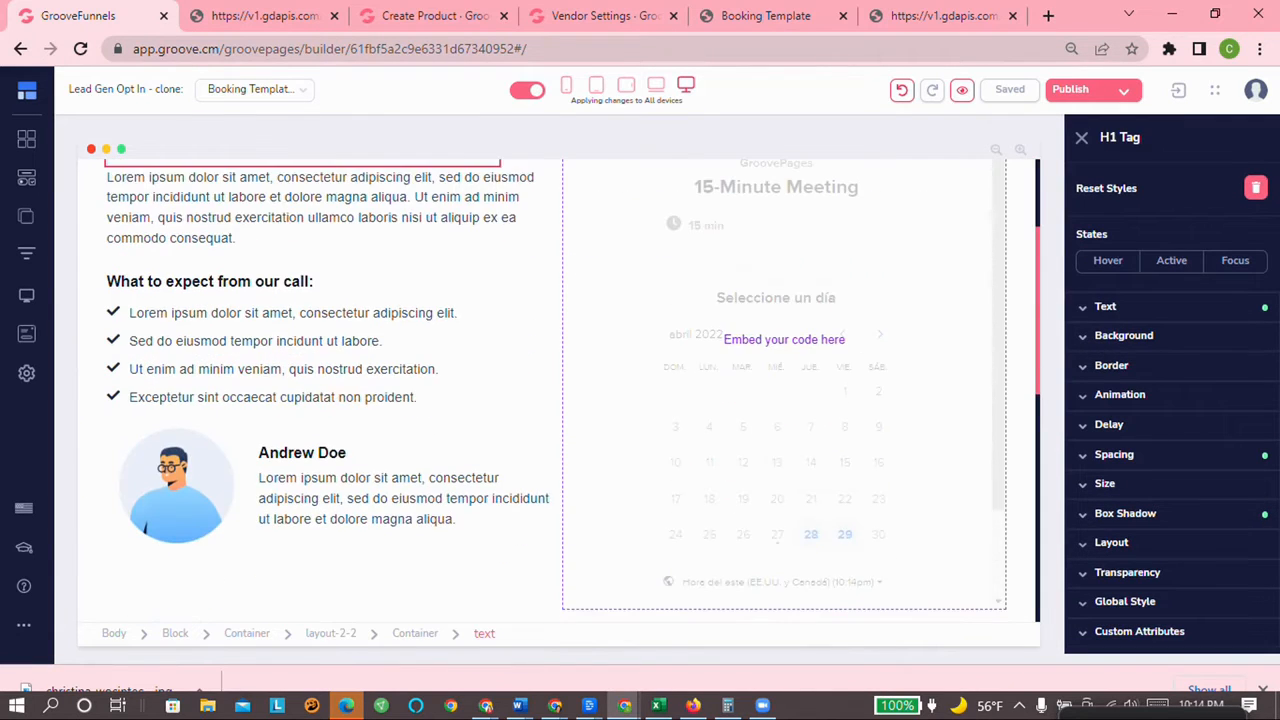
left_click(170, 197)
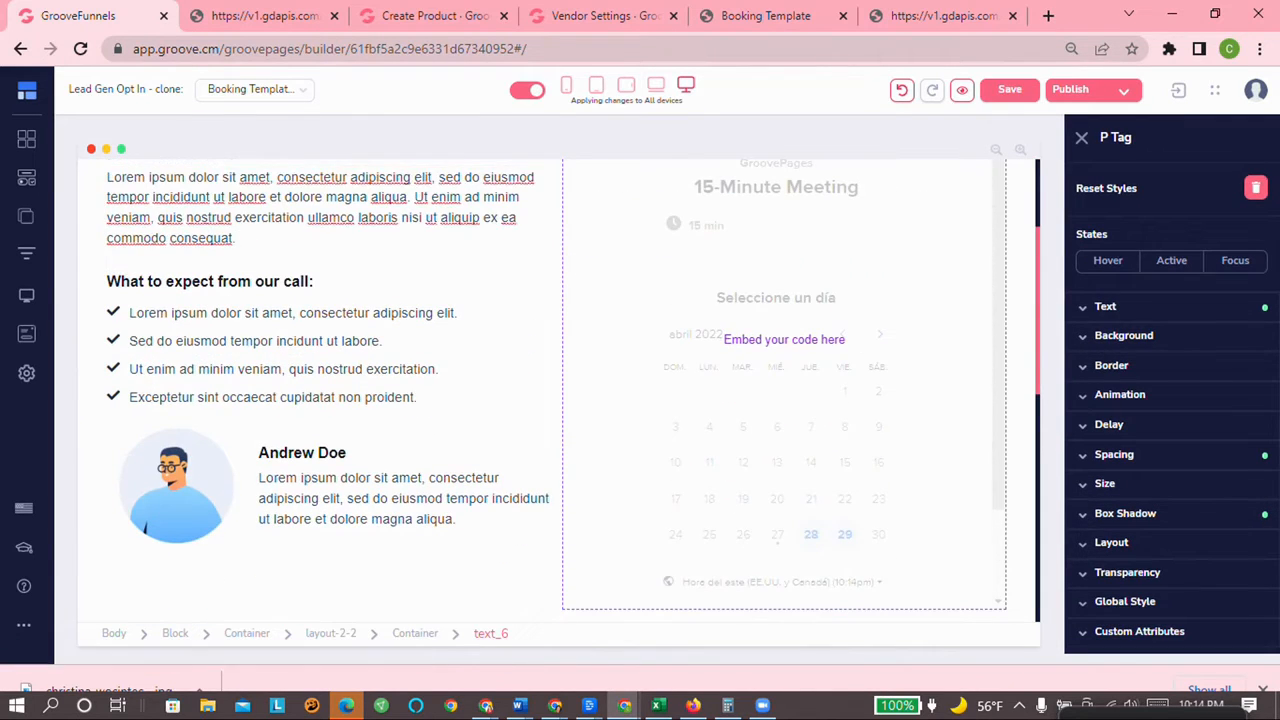
scroll(183, 476, "down", 3)
scroll(183, 476, "up", 3)
Step: Check the avatar image, then select the Calendly embed block in the right column
left_click(183, 476)
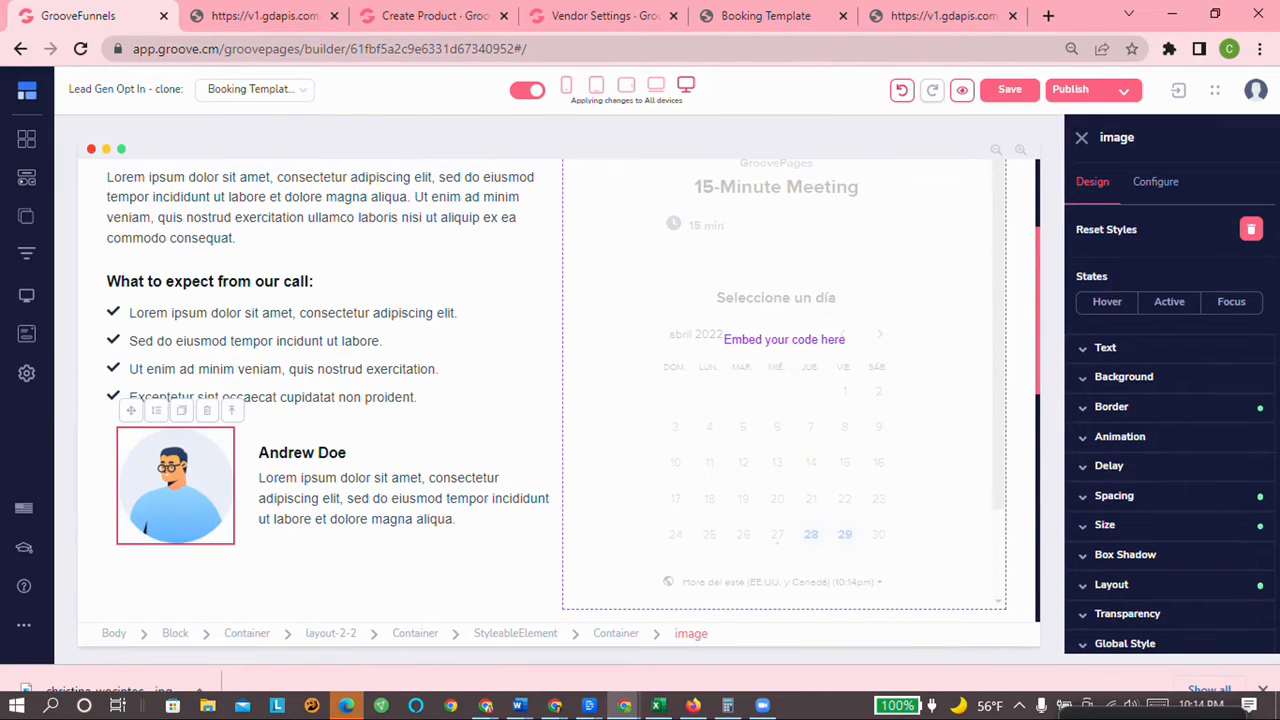
scroll(191, 482, "up", 1)
scroll(191, 482, "down", 2)
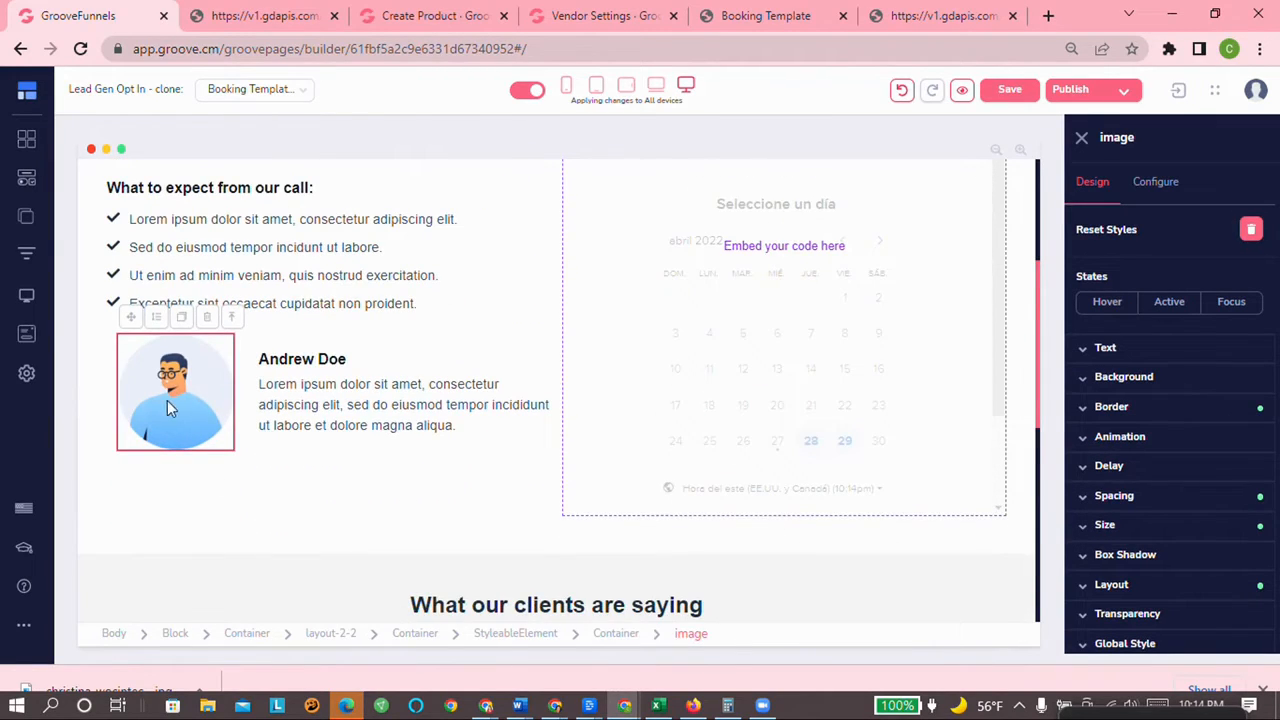
scroll(520, 446, "up", 2)
scroll(729, 406, "down", 2)
scroll(740, 415, "up", 2)
scroll(740, 415, "down", 3)
scroll(734, 426, "up", 2)
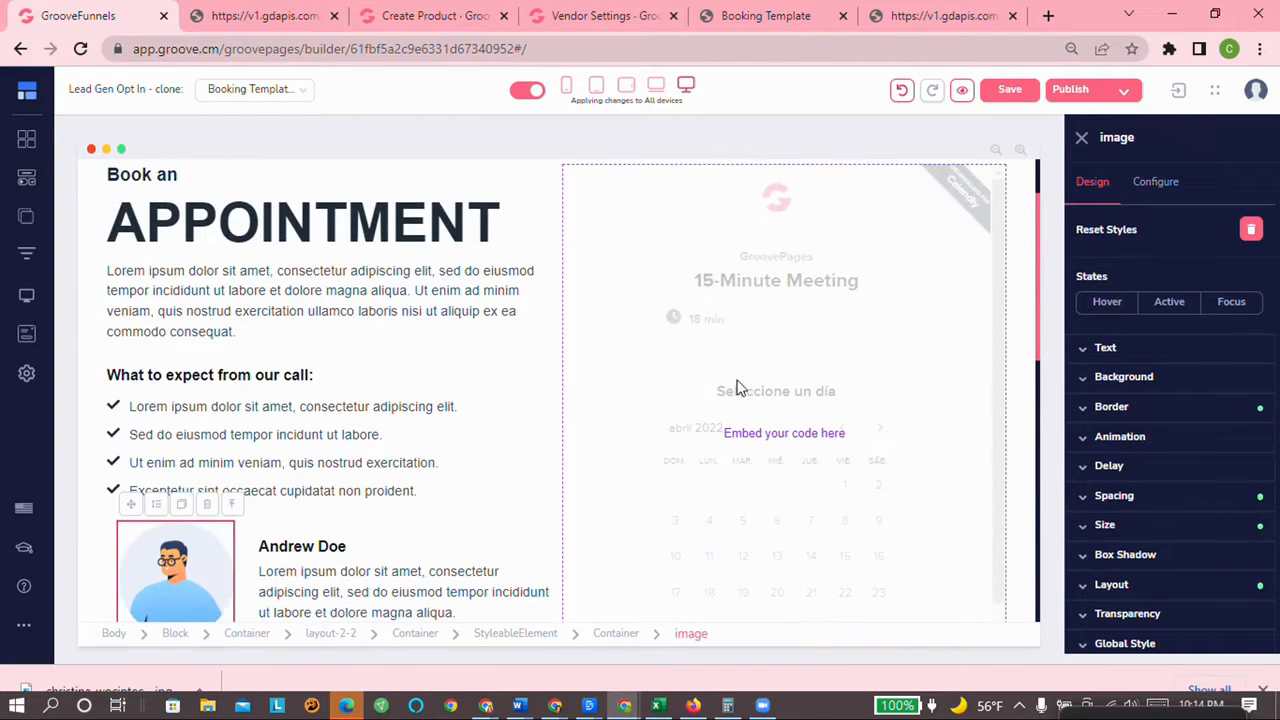
left_click(736, 311)
scroll(737, 354, "up", 1)
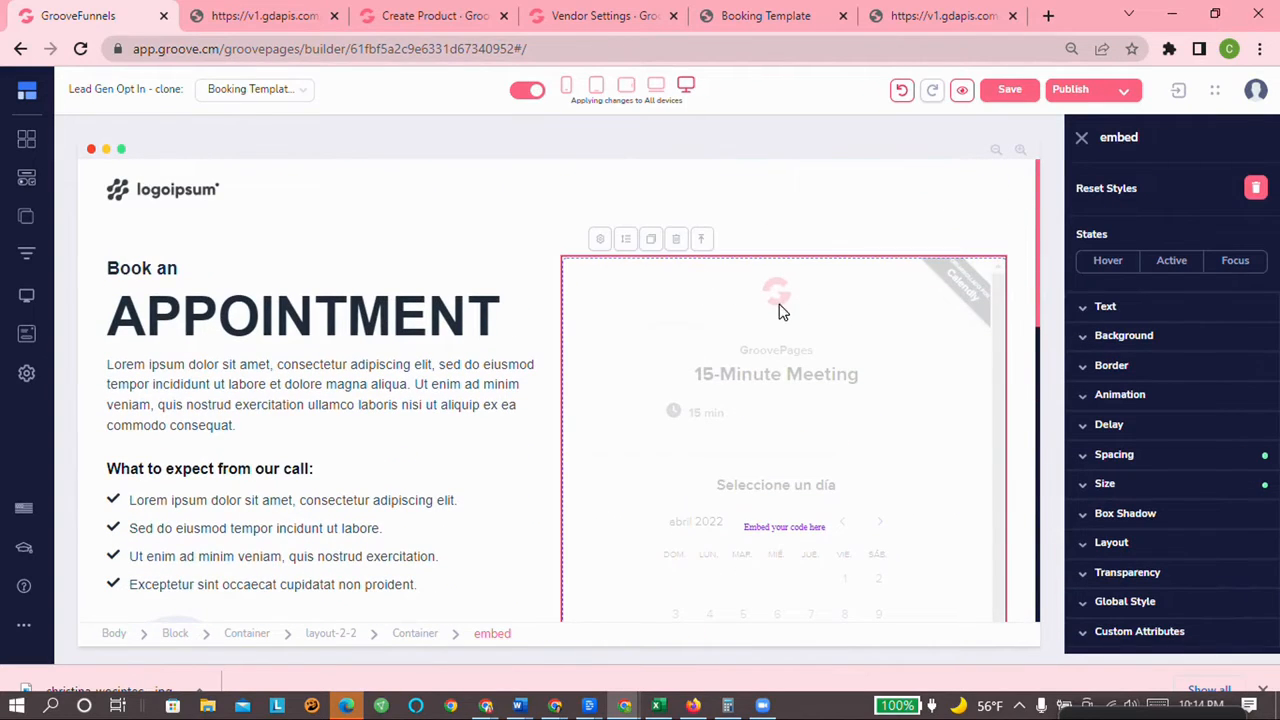
Step: Drag the Groovesell element from Groove Apps above the calendar embed and select its Buy button
left_click(28, 186)
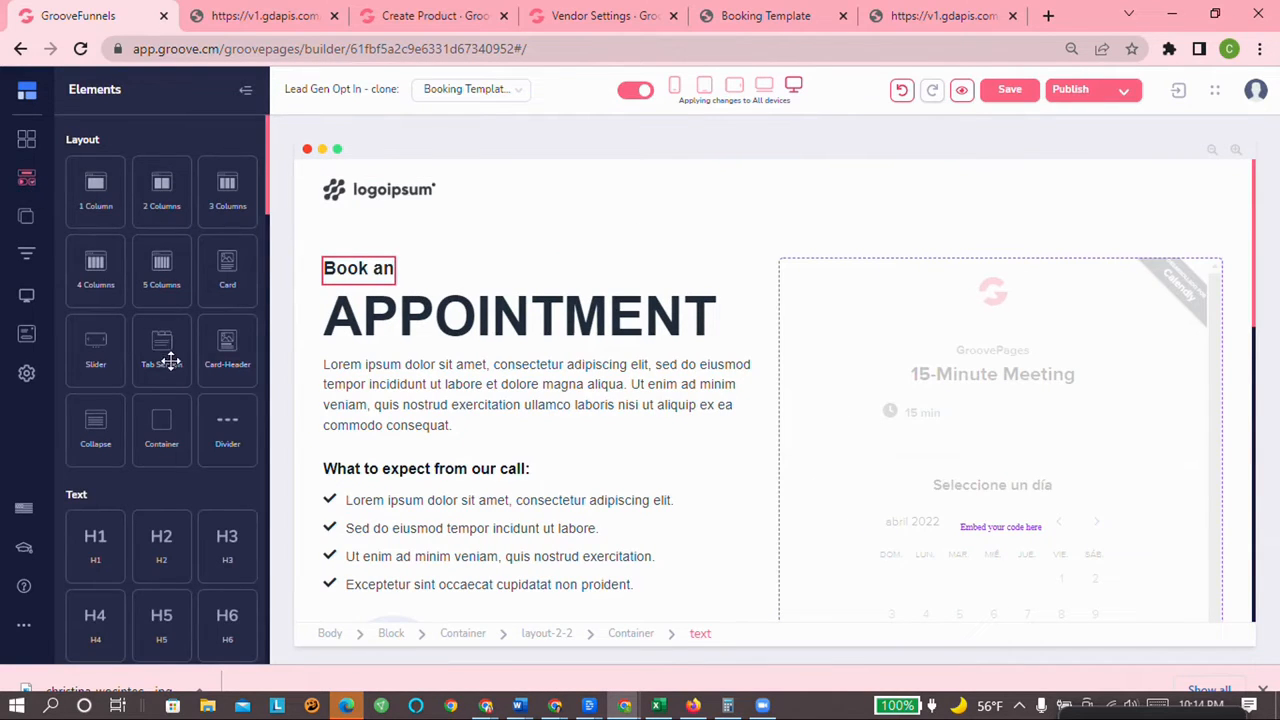
scroll(165, 358, "down", 4)
scroll(170, 360, "down", 10)
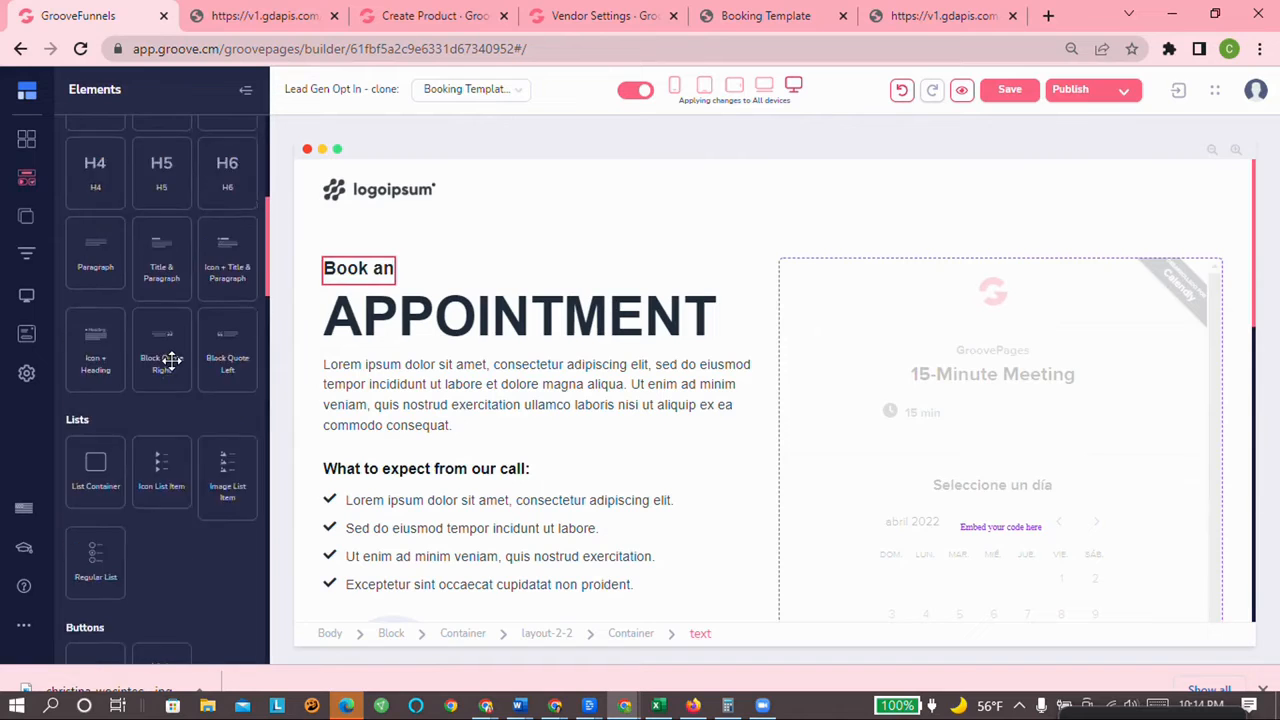
scroll(197, 400, "down", 6)
scroll(200, 405, "up", 3)
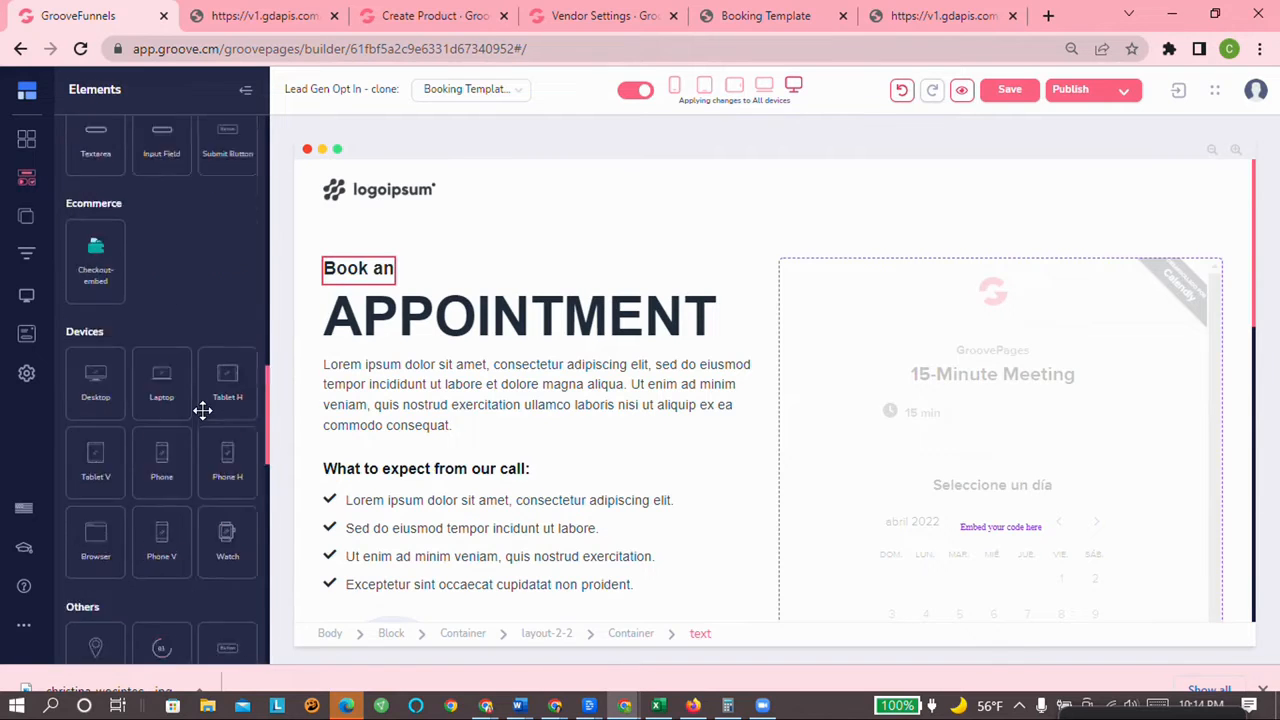
scroll(200, 406, "down", 2)
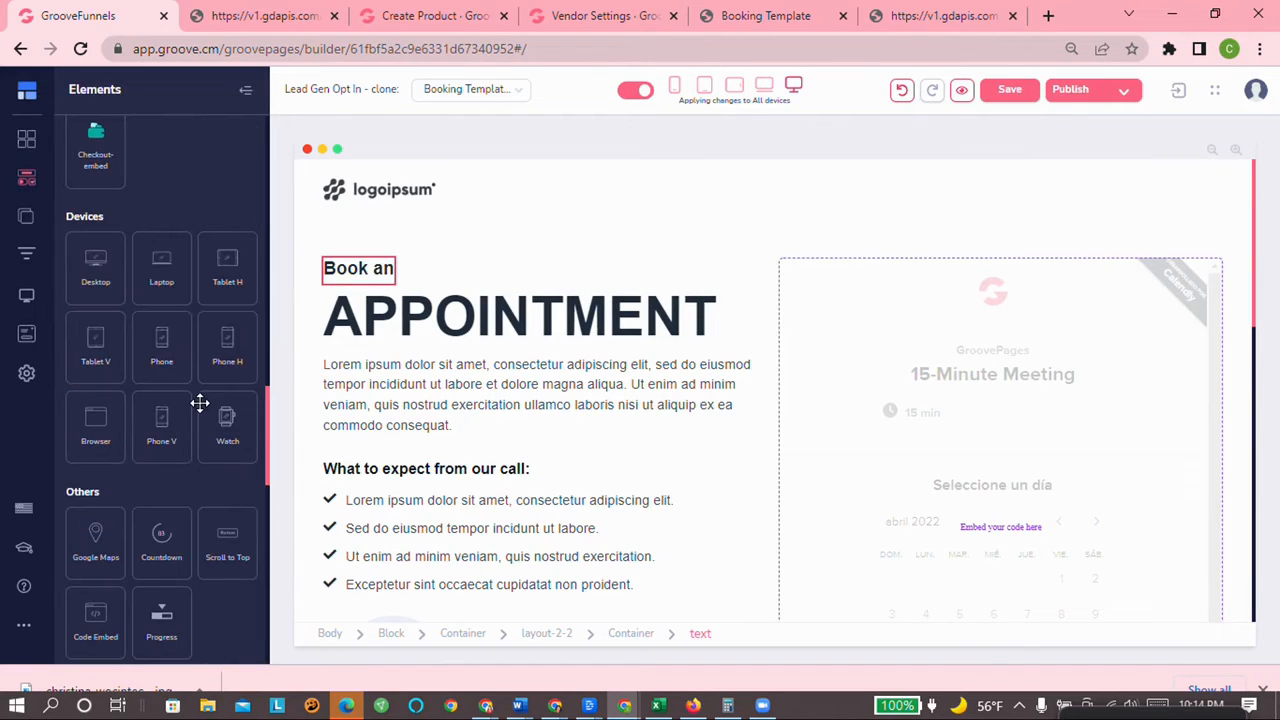
scroll(200, 403, "down", 10)
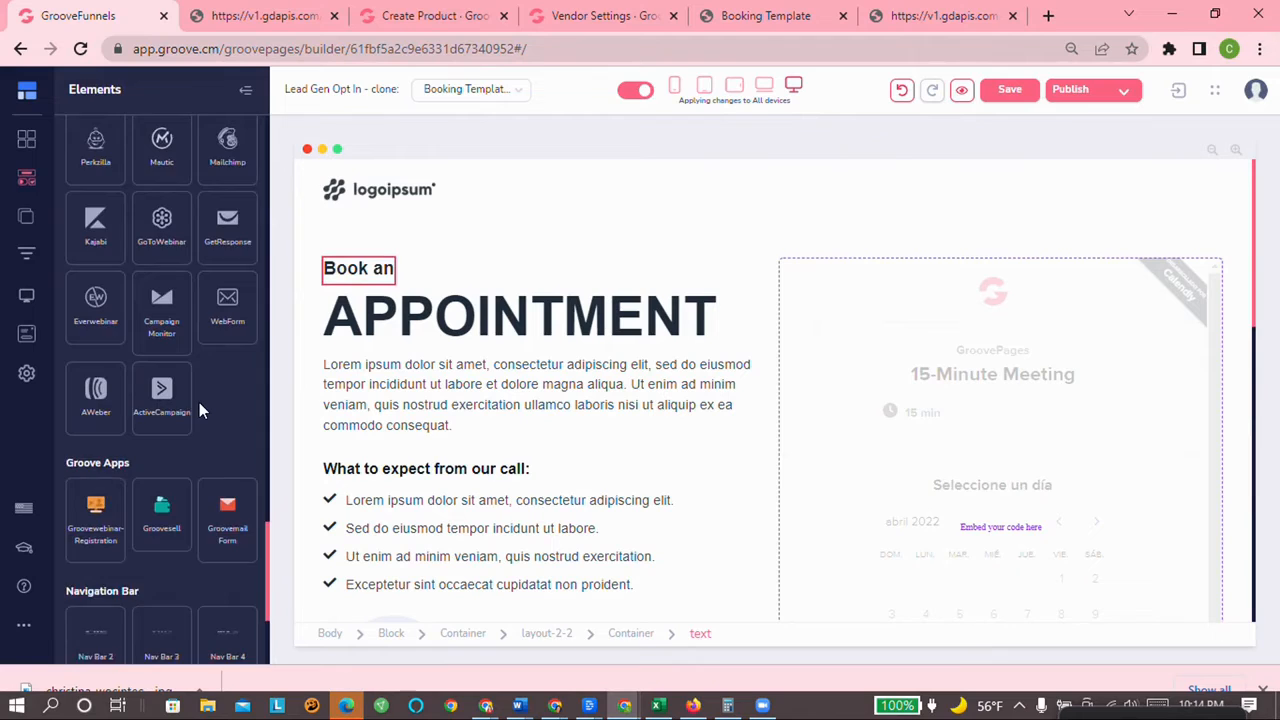
scroll(199, 405, "down", 1)
scroll(200, 403, "down", 2)
scroll(200, 401, "up", 1)
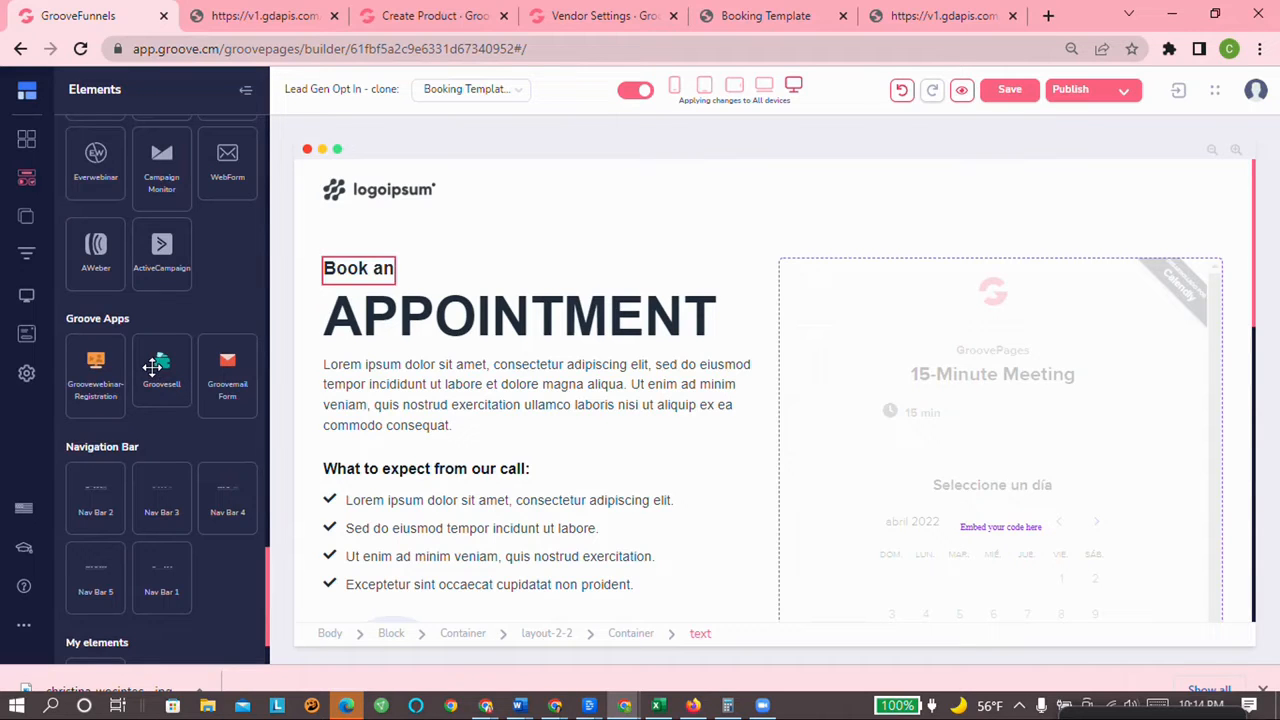
left_click_drag(157, 366, 824, 268)
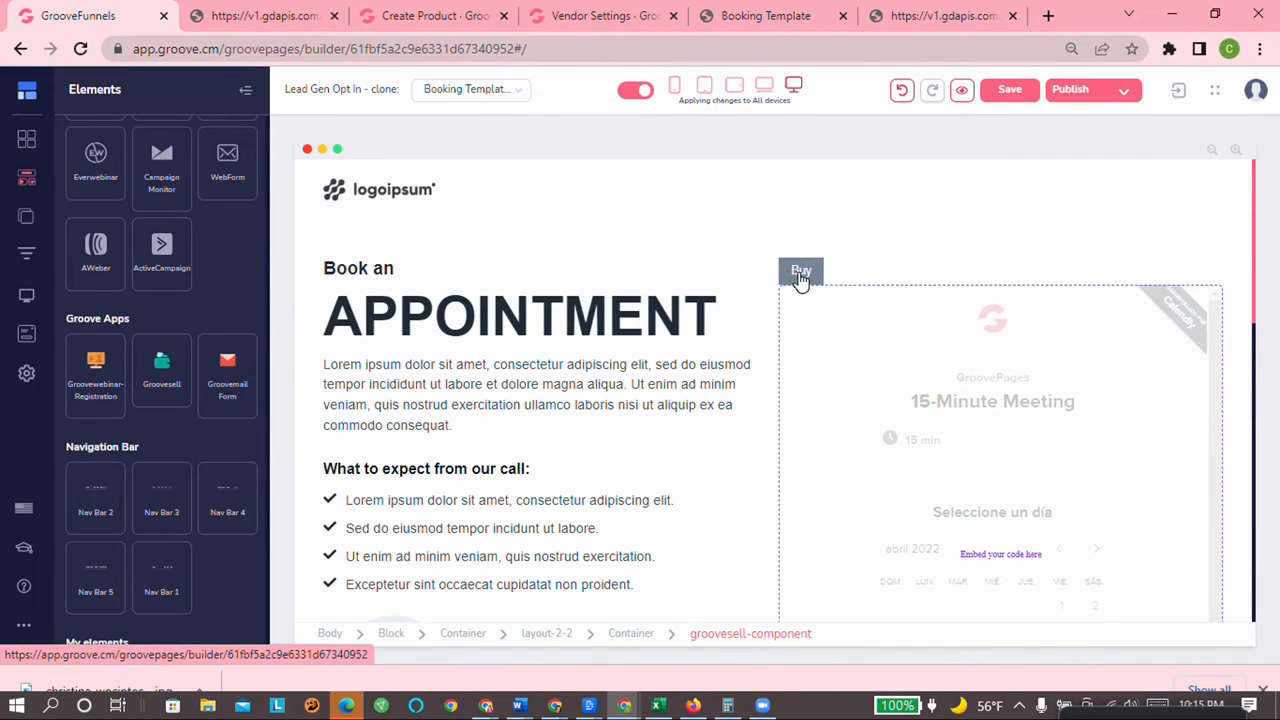
left_click(796, 278)
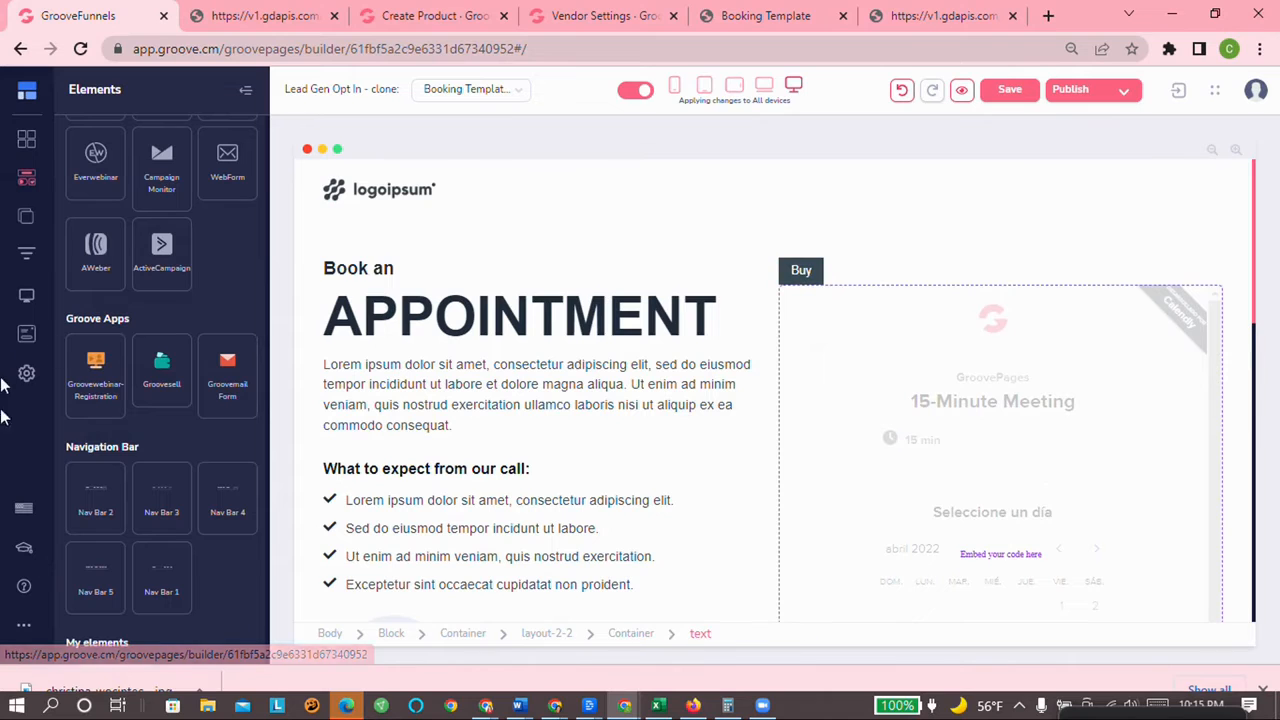
Step: Drag the Checkout-embed element from Ecommerce into the right column beneath the Buy button
scroll(214, 490, "up", 2)
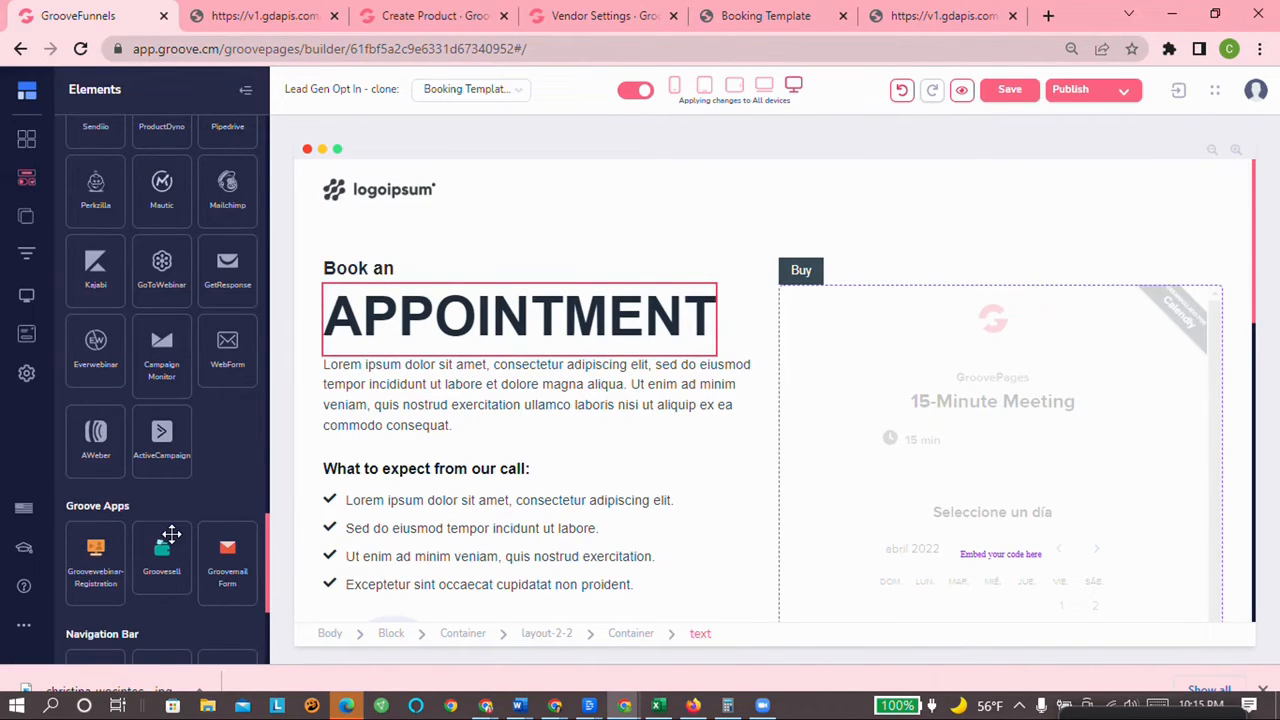
scroll(171, 535, "up", 3)
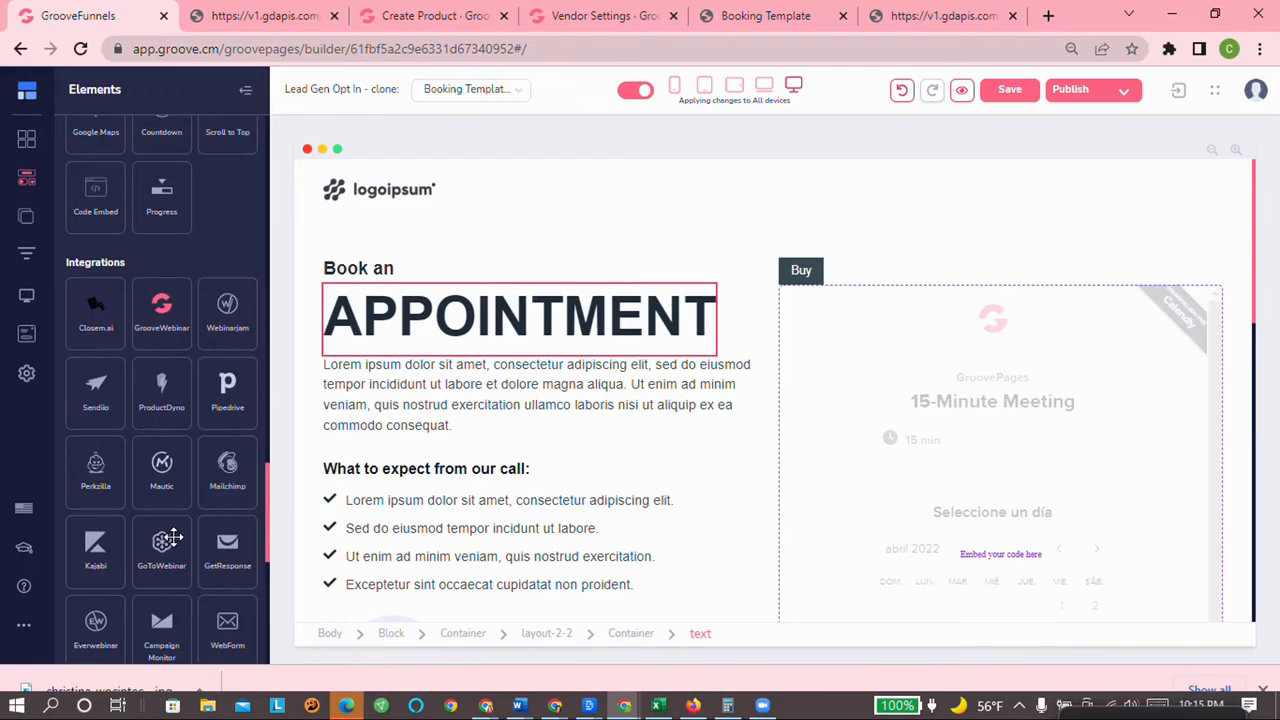
scroll(172, 538, "up", 2)
scroll(174, 537, "up", 2)
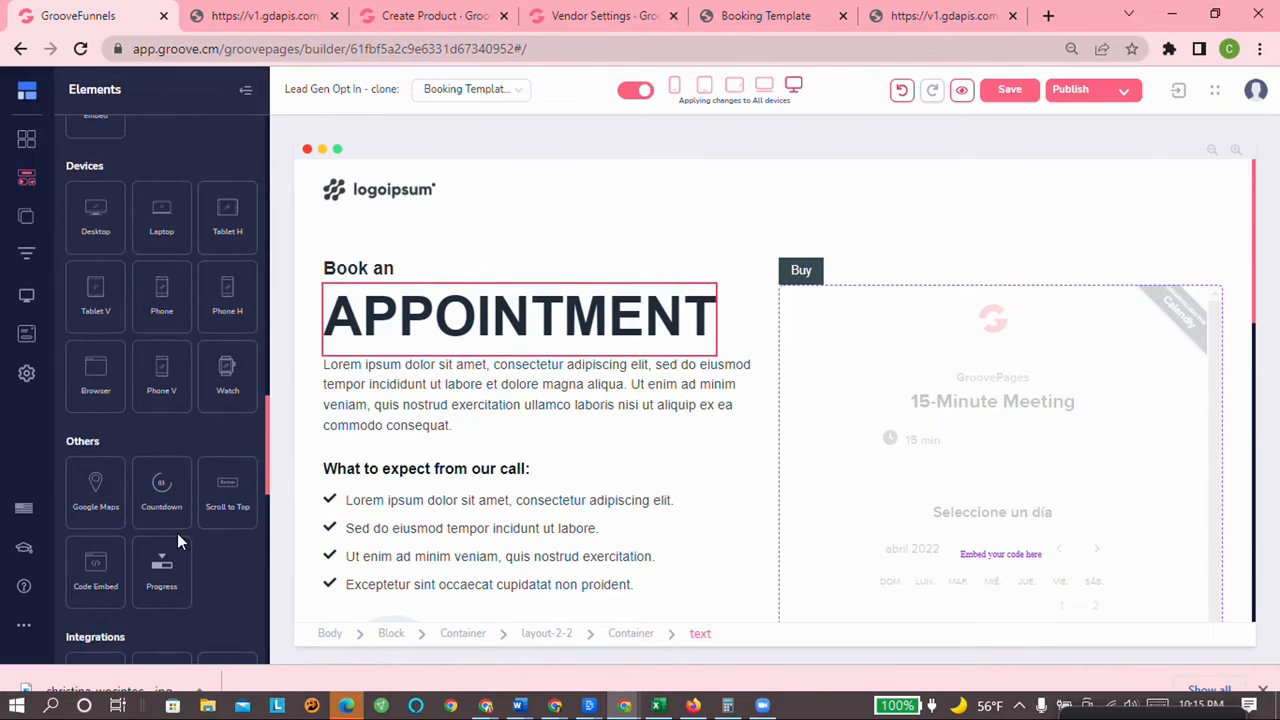
scroll(183, 532, "up", 4)
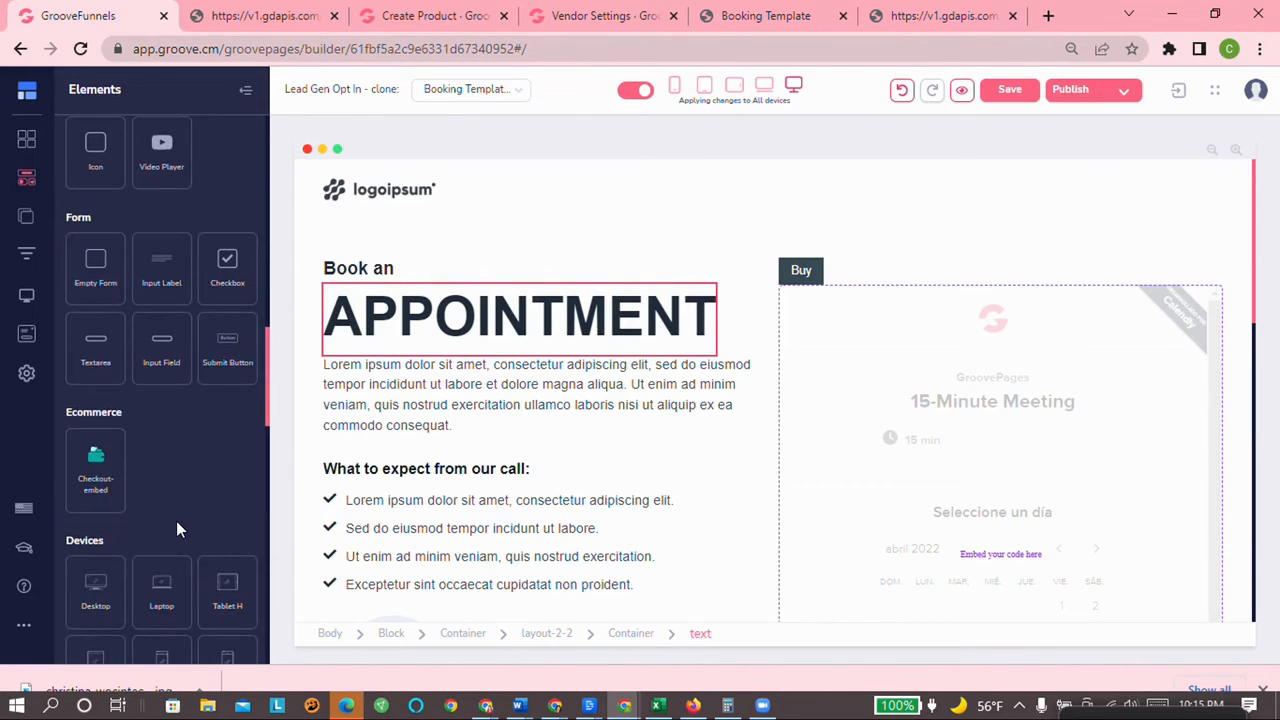
left_click_drag(94, 460, 828, 292)
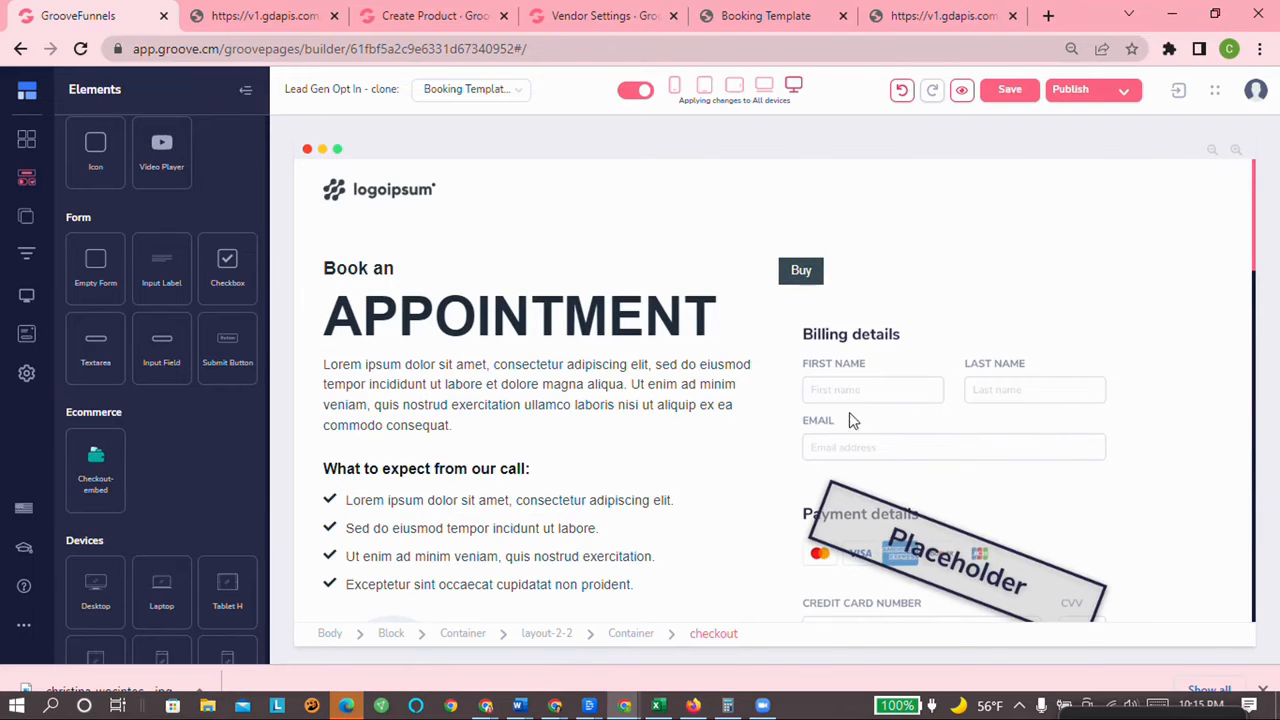
scroll(915, 448, "down", 8)
scroll(905, 445, "up", 6)
scroll(895, 445, "down", 7)
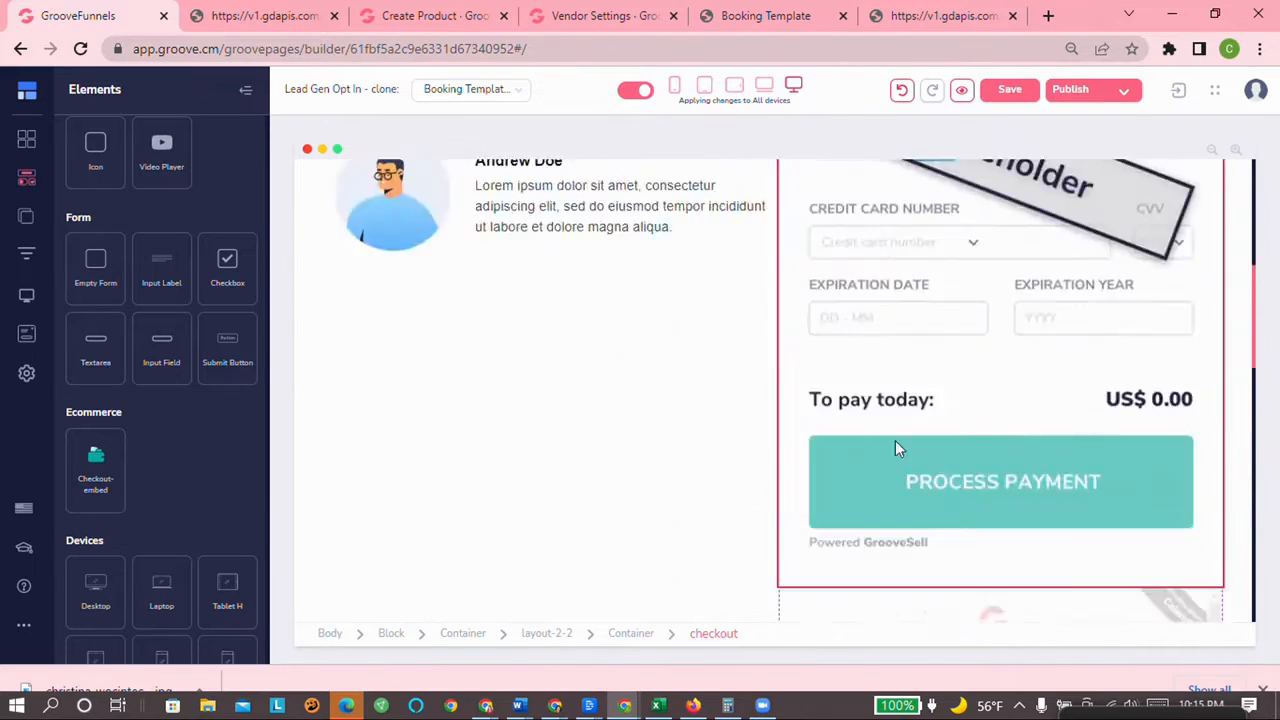
Step: Delete the Calendly booking embed from the right column
left_click(957, 360)
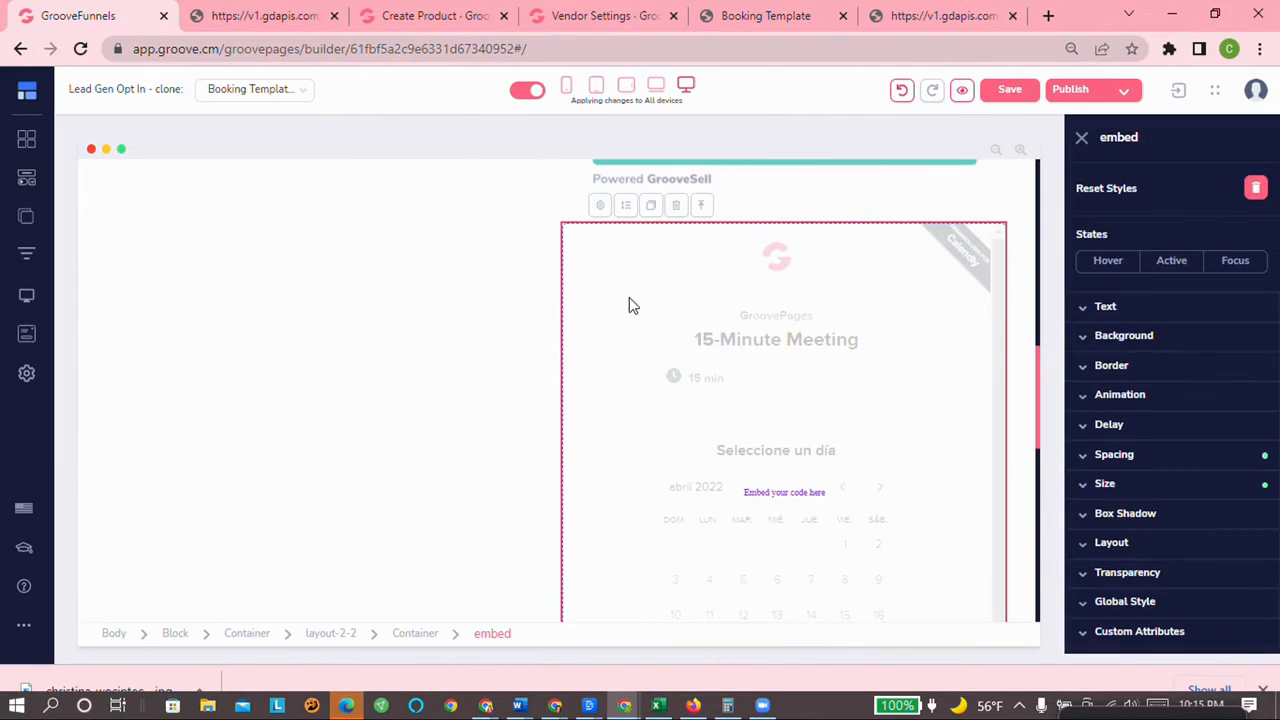
left_click(675, 205)
left_click(675, 388)
Step: Review the right column and select the checkout form block to show its style settings
scroll(749, 477, "up", 8)
scroll(756, 483, "up", 2)
scroll(766, 474, "down", 4)
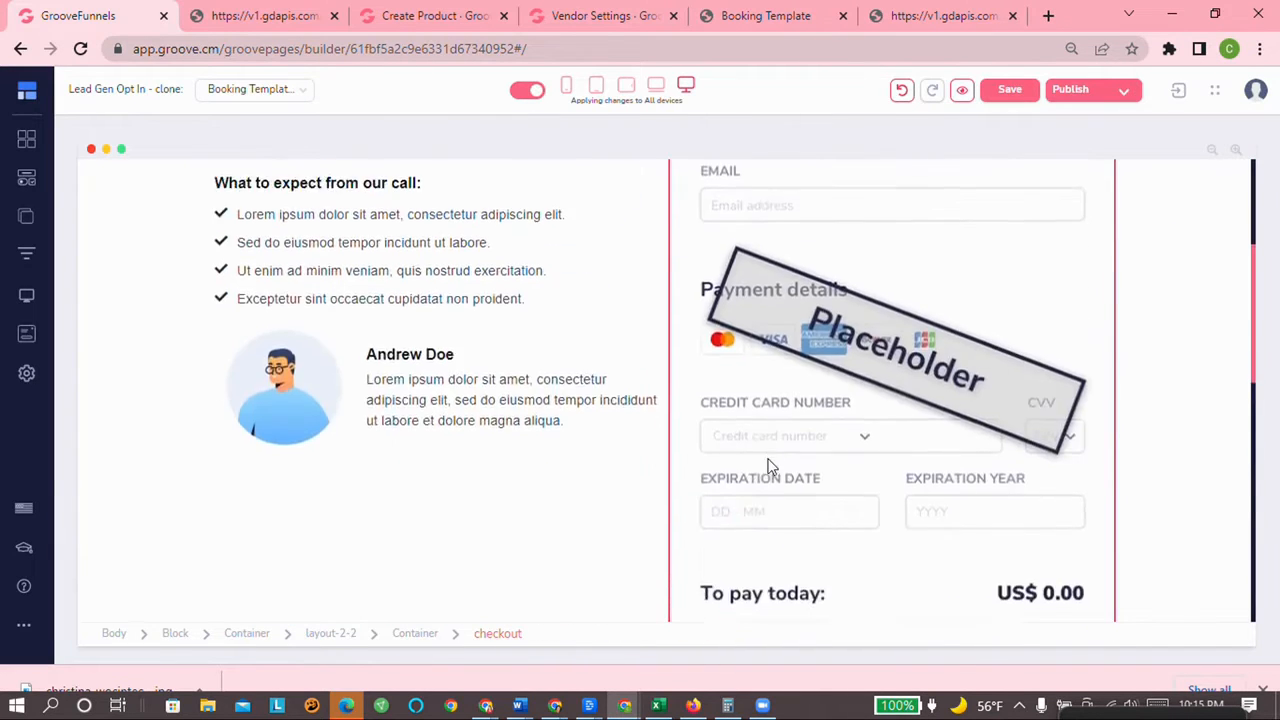
scroll(771, 466, "up", 4)
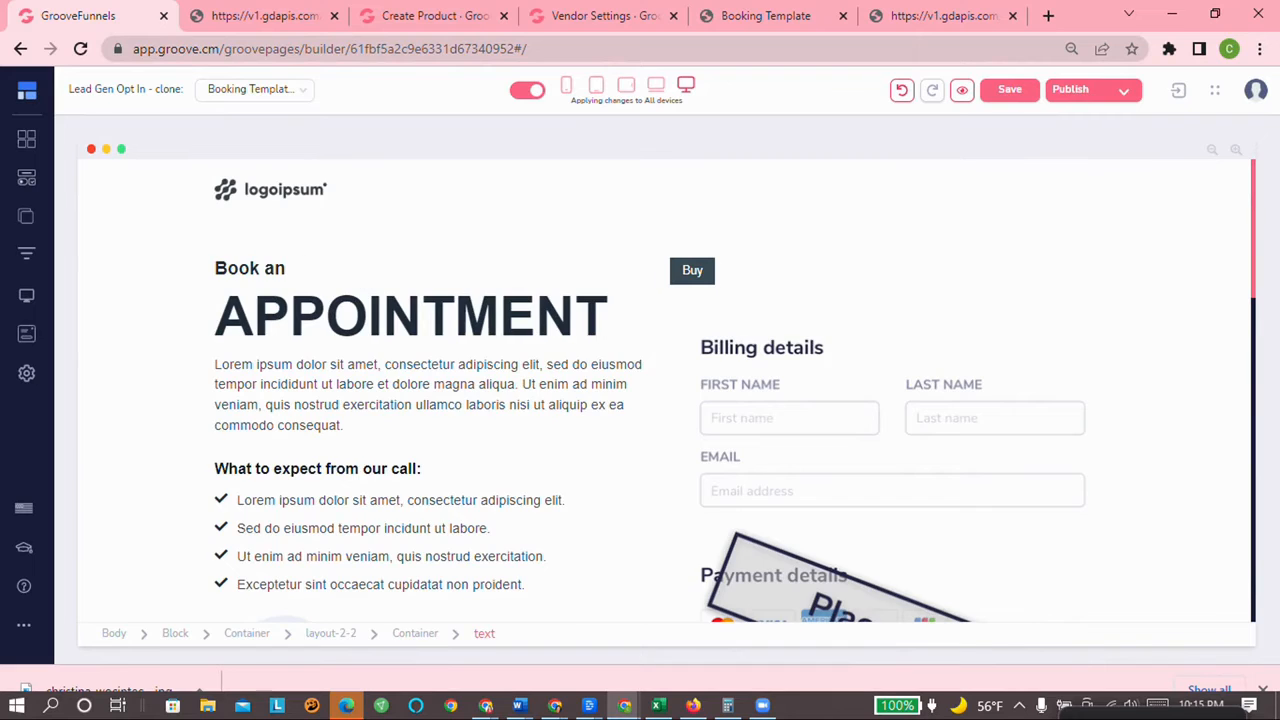
scroll(357, 277, "down", 2)
scroll(492, 280, "up", 1)
scroll(780, 403, "down", 3)
scroll(880, 611, "up", 5)
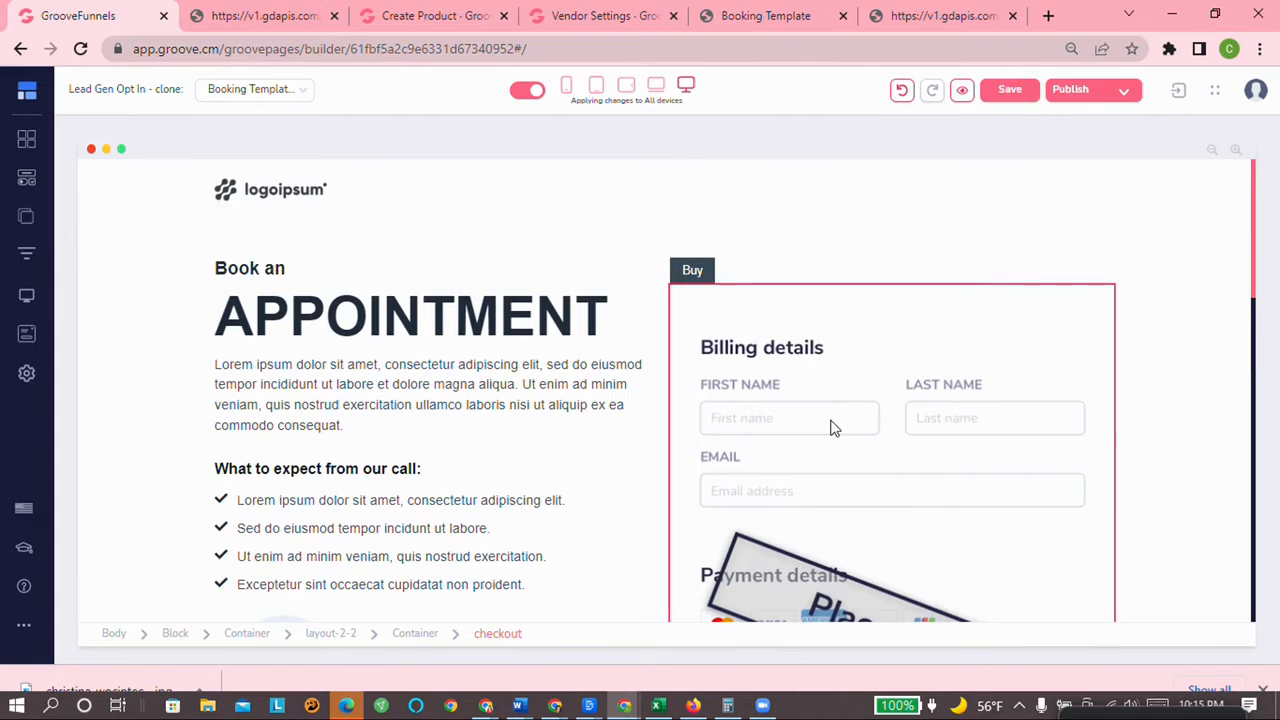
scroll(853, 427, "down", 5)
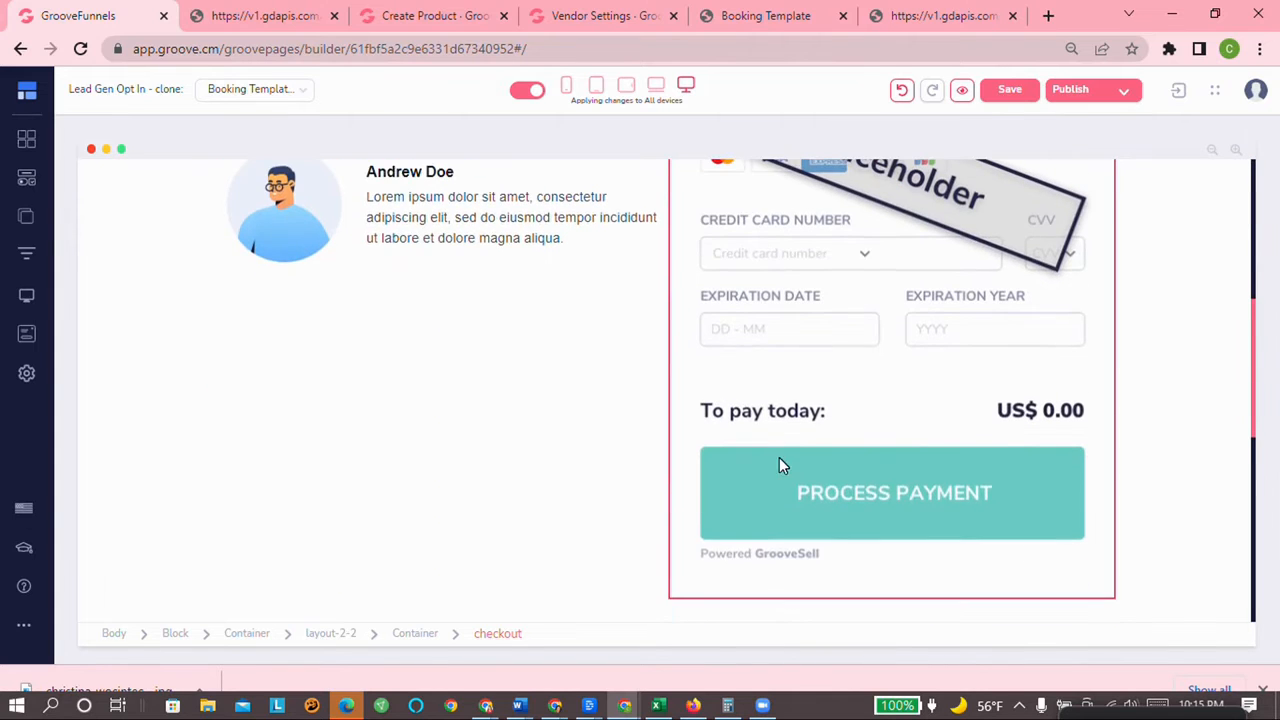
scroll(880, 480, "up", 5)
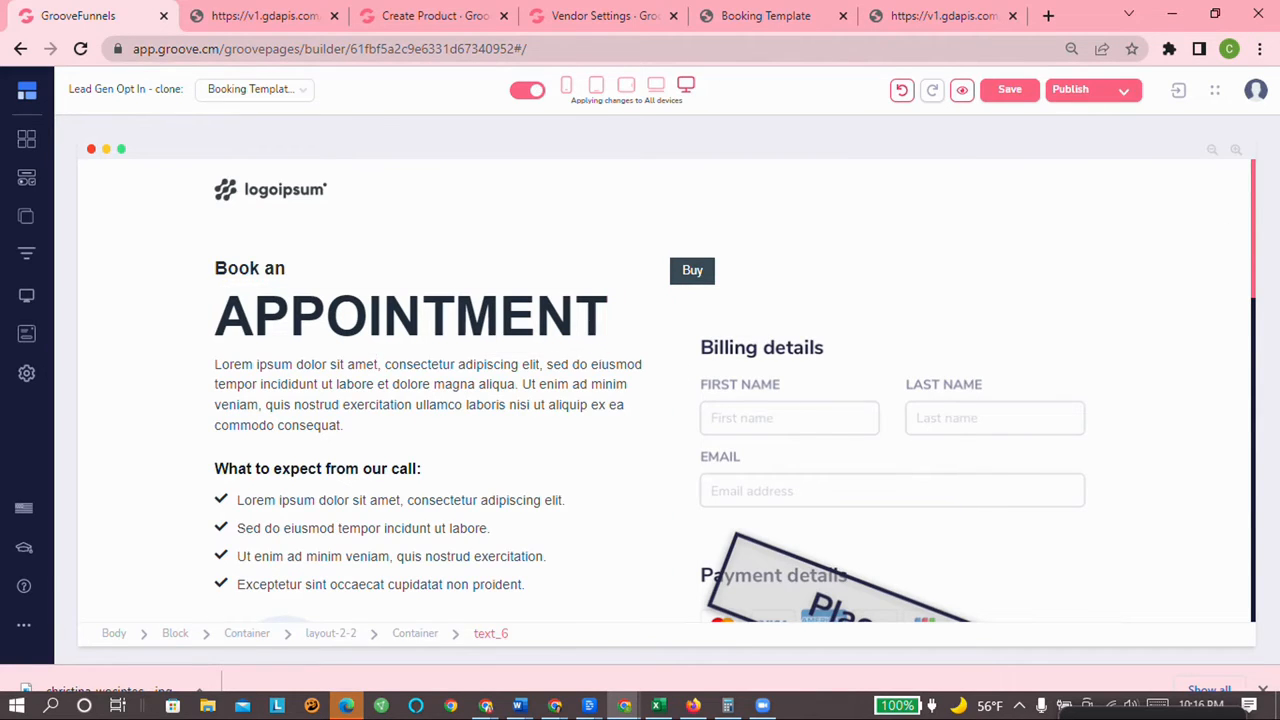
scroll(871, 251, "down", 2)
scroll(1017, 561, "up", 2)
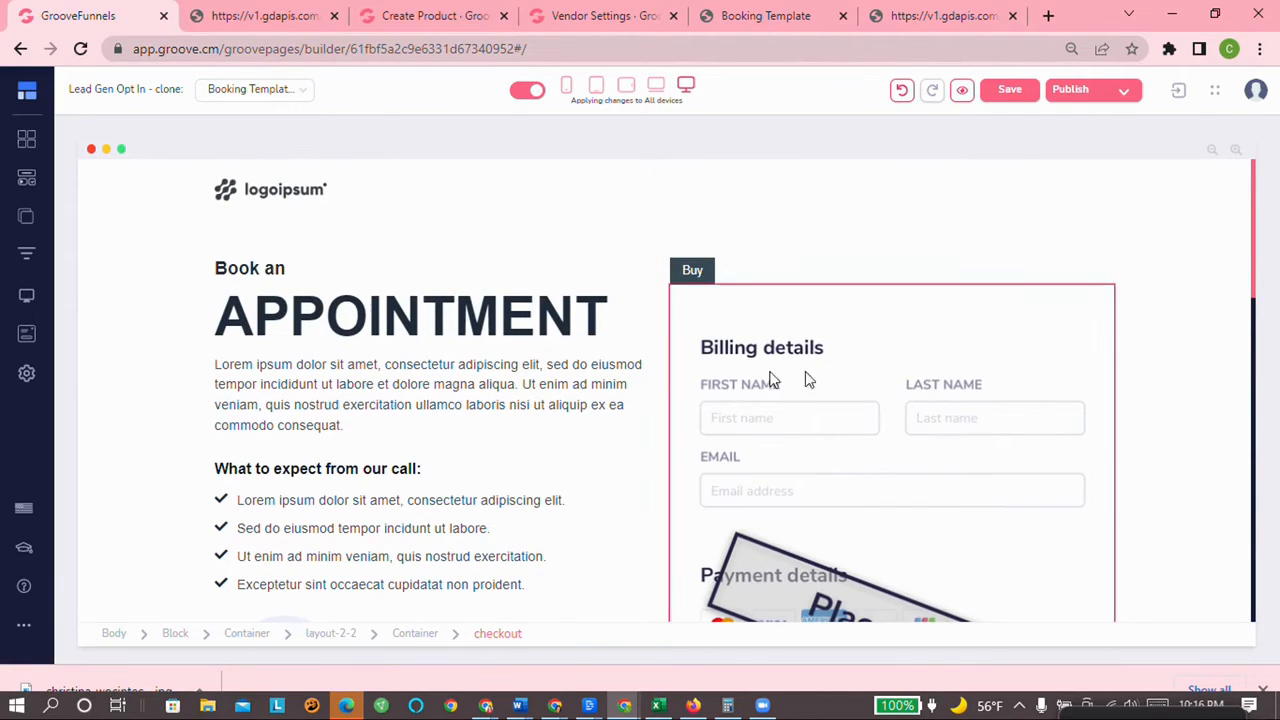
left_click(730, 338)
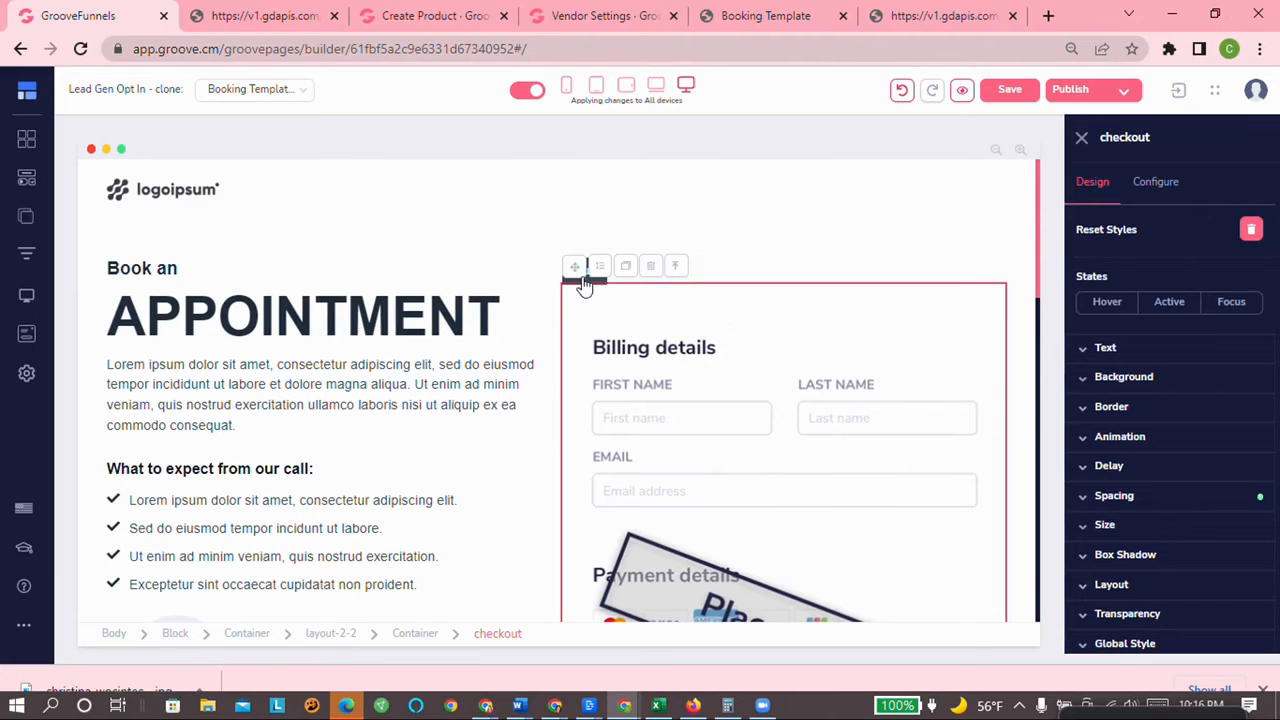
Step: Delete the checkout form block from the right column
left_click(650, 267)
left_click(669, 392)
left_click(697, 282)
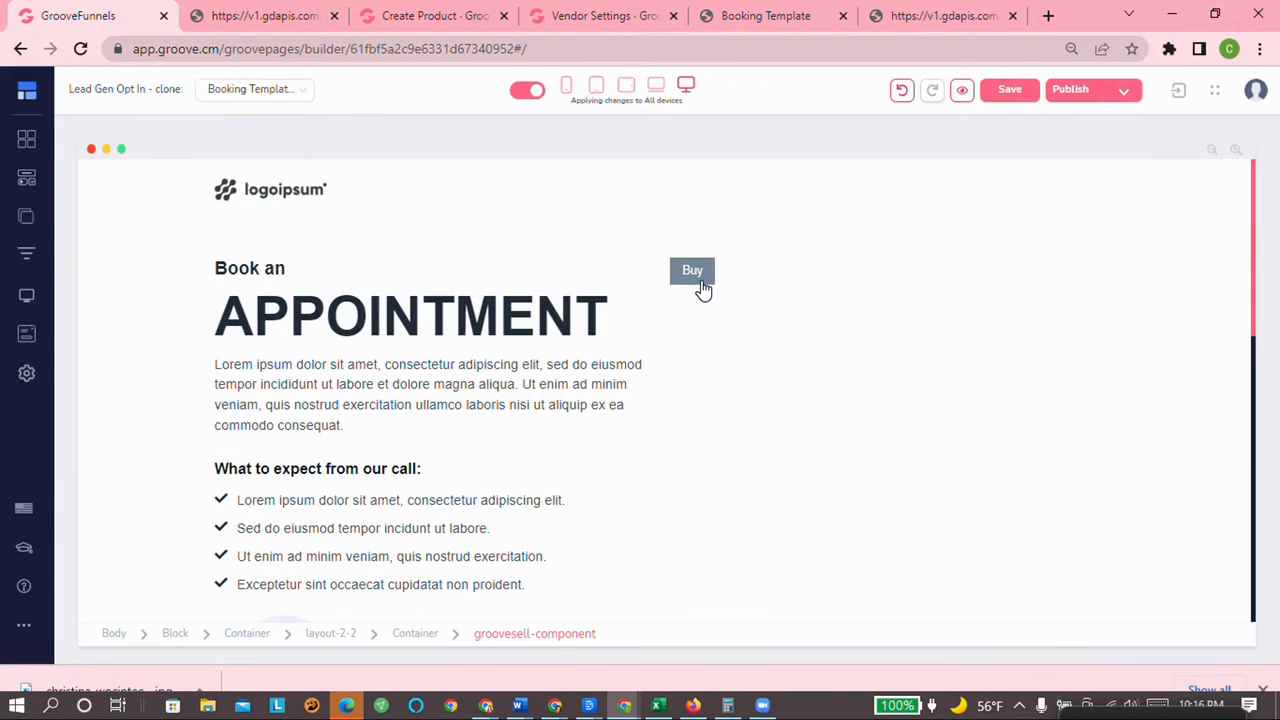
Step: Duplicate the APPOINTMENT heading and move the copy above the Buy button in the right column
left_click(477, 290)
left_click(170, 266)
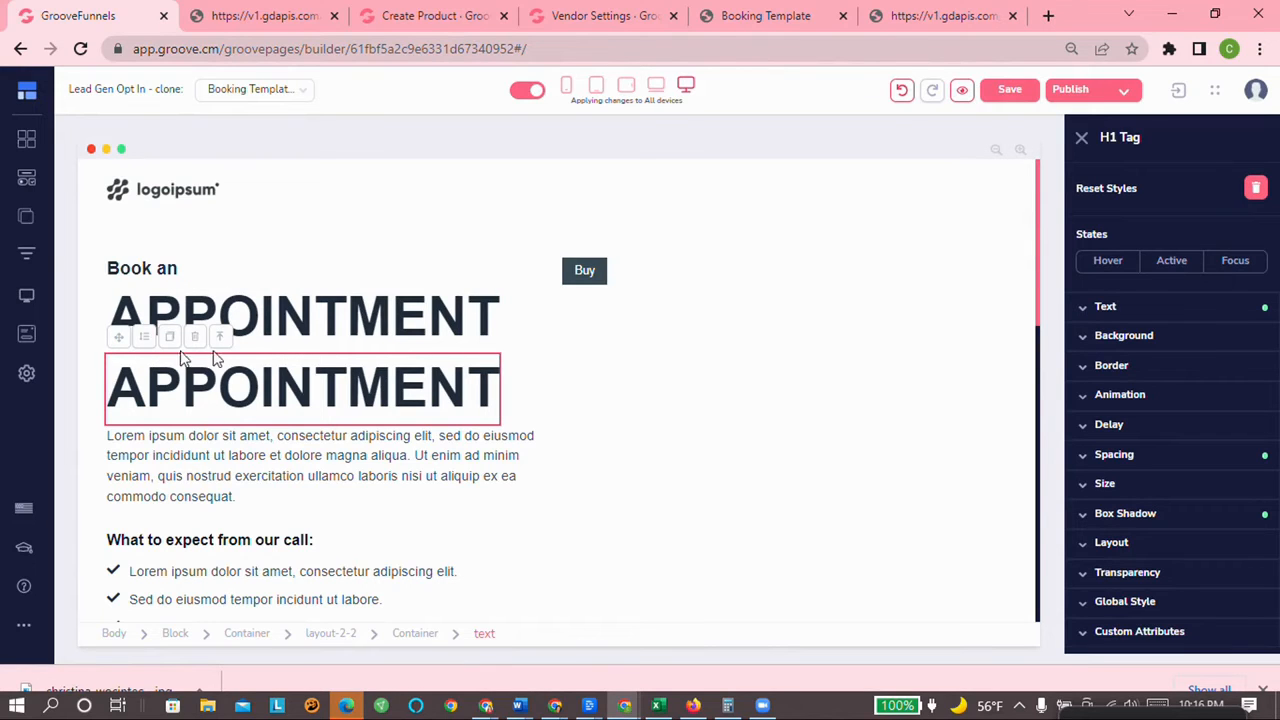
left_click_drag(122, 340, 170, 300)
left_click_drag(443, 320, 620, 280)
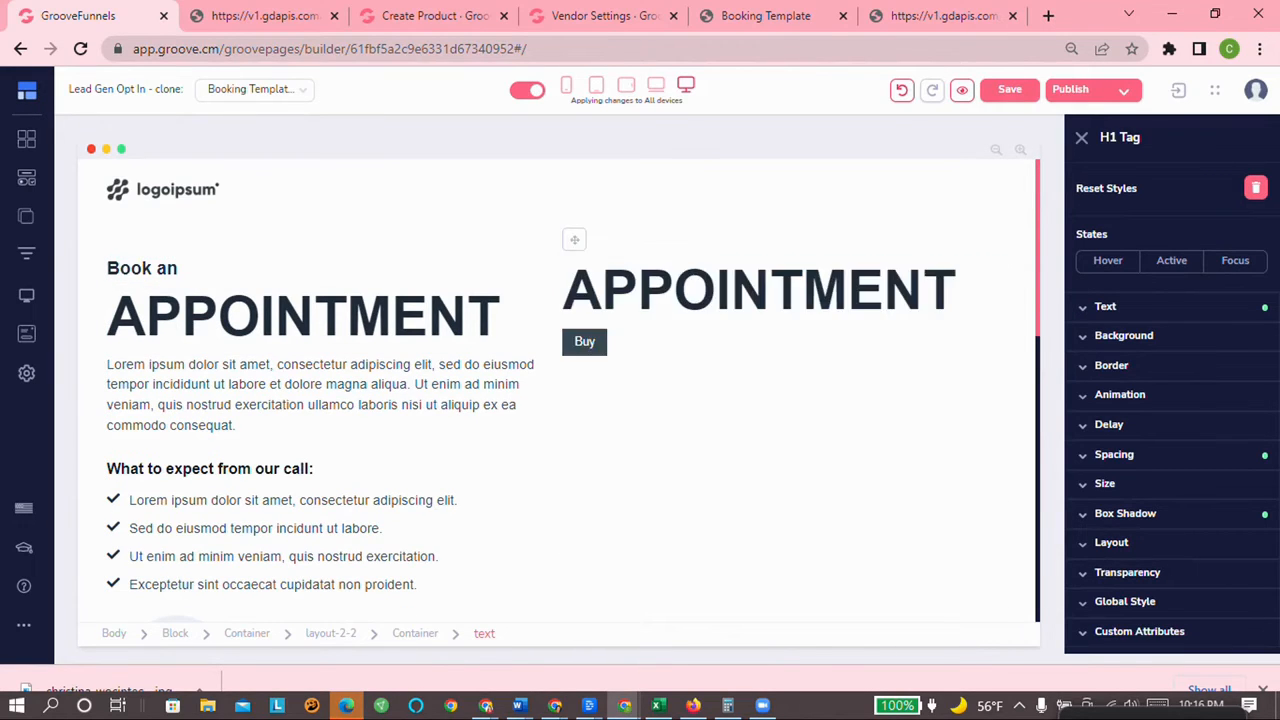
double_click(632, 300)
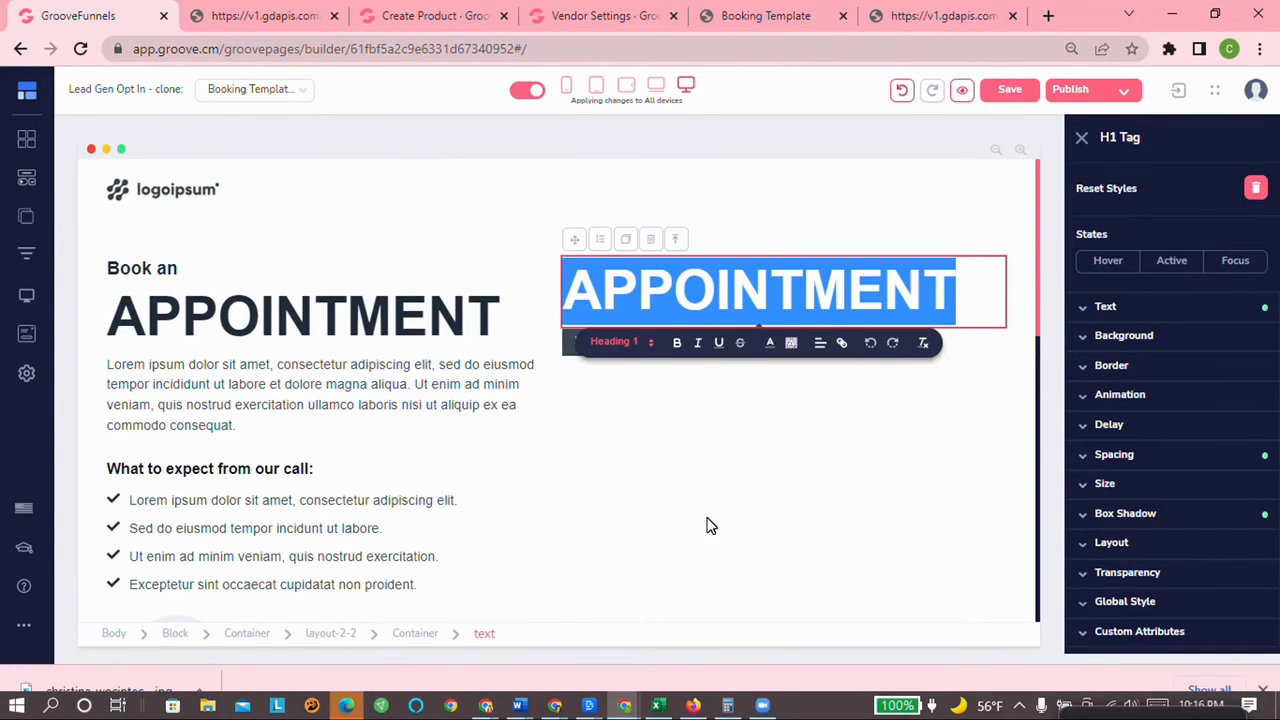
scroll(651, 560, "down", 1)
scroll(634, 549, "up", 1)
left_click(27, 177)
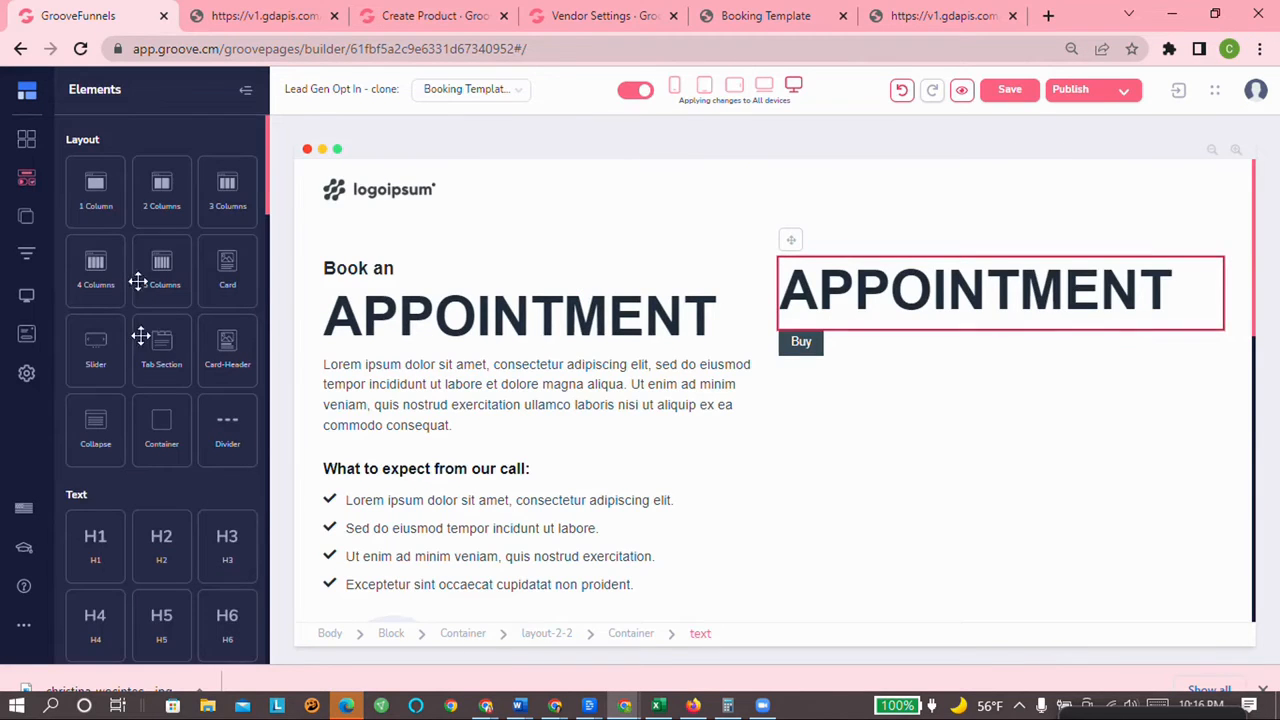
Step: Drag the Image element from Media into the right column above the duplicate APPOINTMENT heading
scroll(166, 428, "down", 2)
scroll(170, 429, "down", 3)
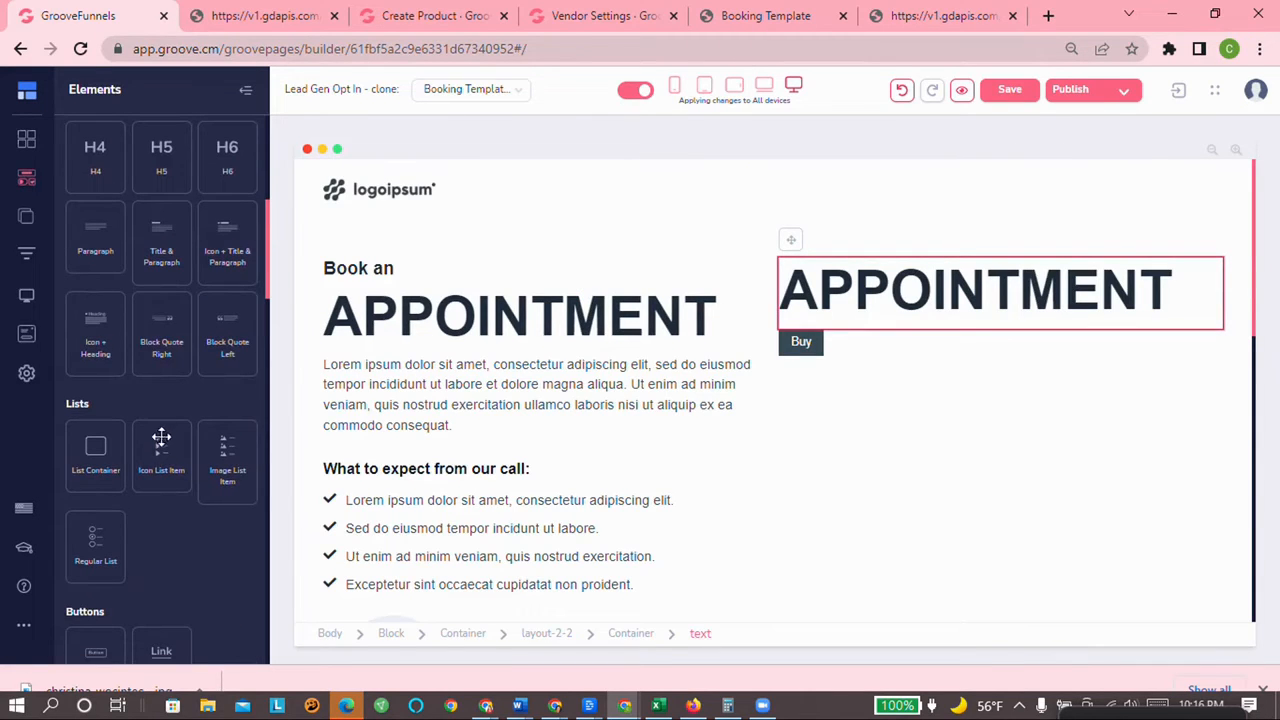
scroll(135, 500, "down", 3)
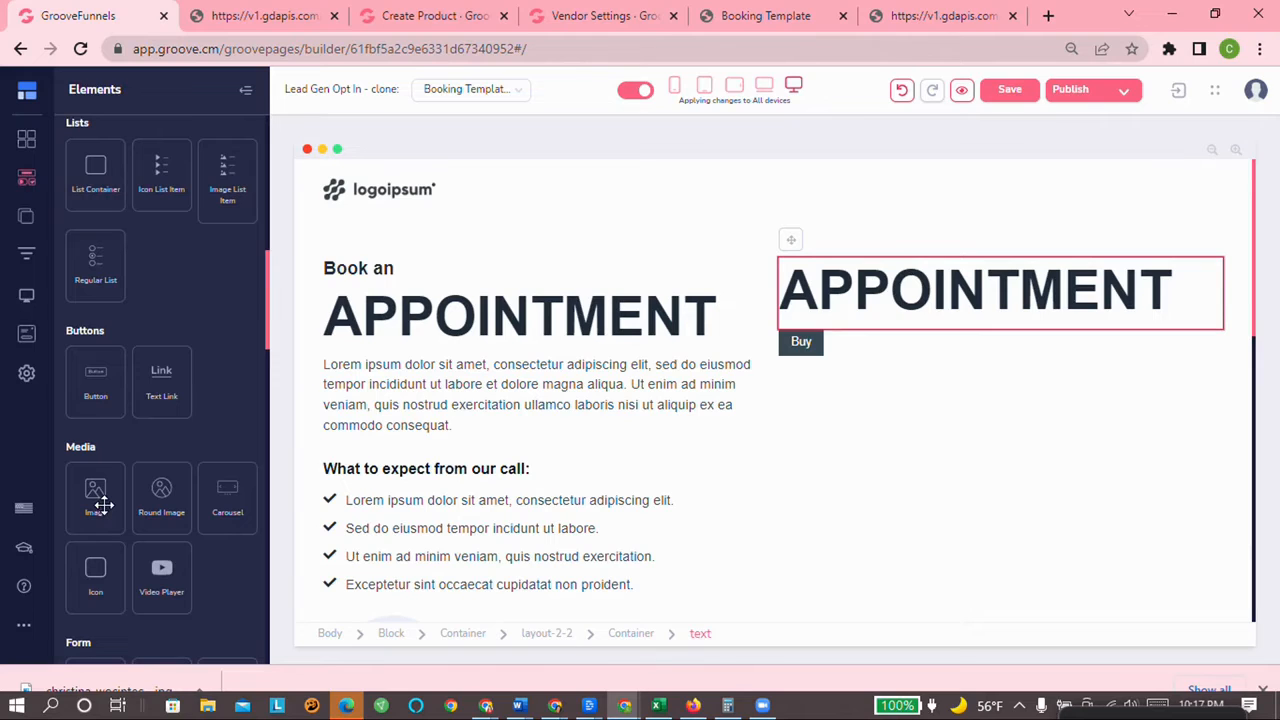
left_click_drag(100, 490, 876, 292)
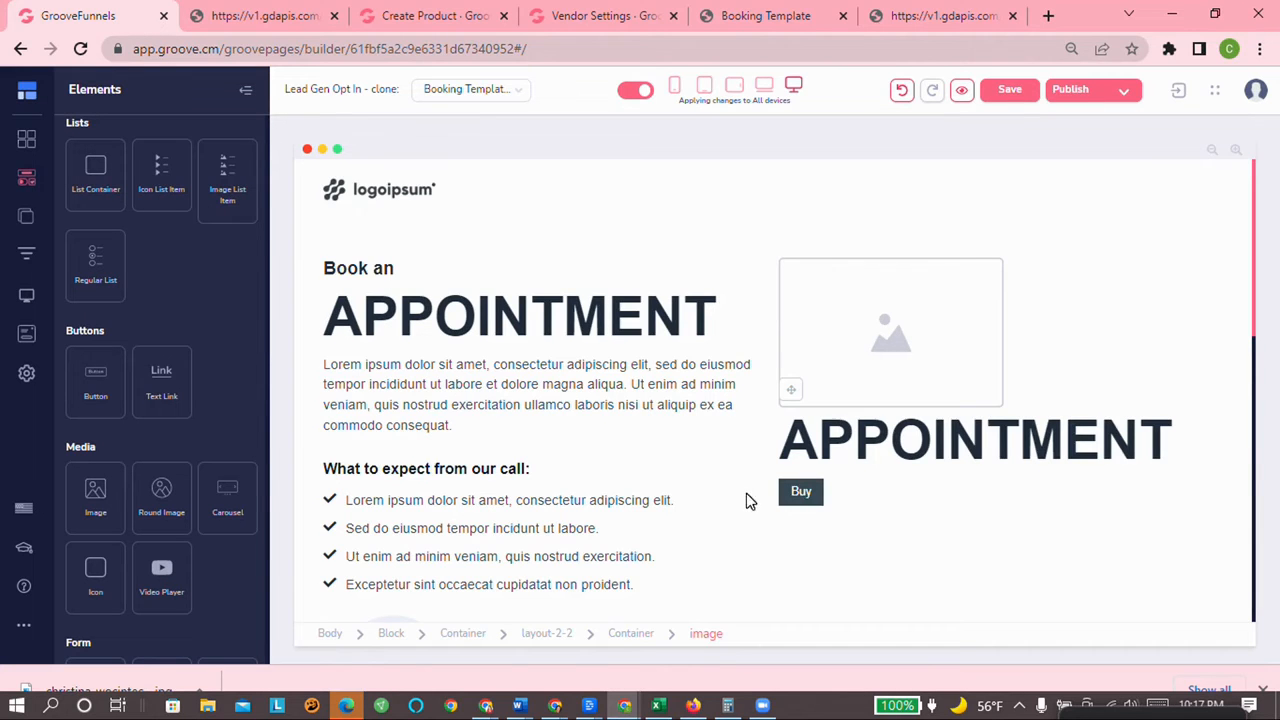
scroll(750, 500, "down", 5)
Step: Select the 'What our clients are saying' block and delete it with confirmation
scroll(872, 523, "up", 2)
scroll(890, 410, "up", 3)
scroll(800, 450, "down", 3)
scroll(814, 523, "down", 3)
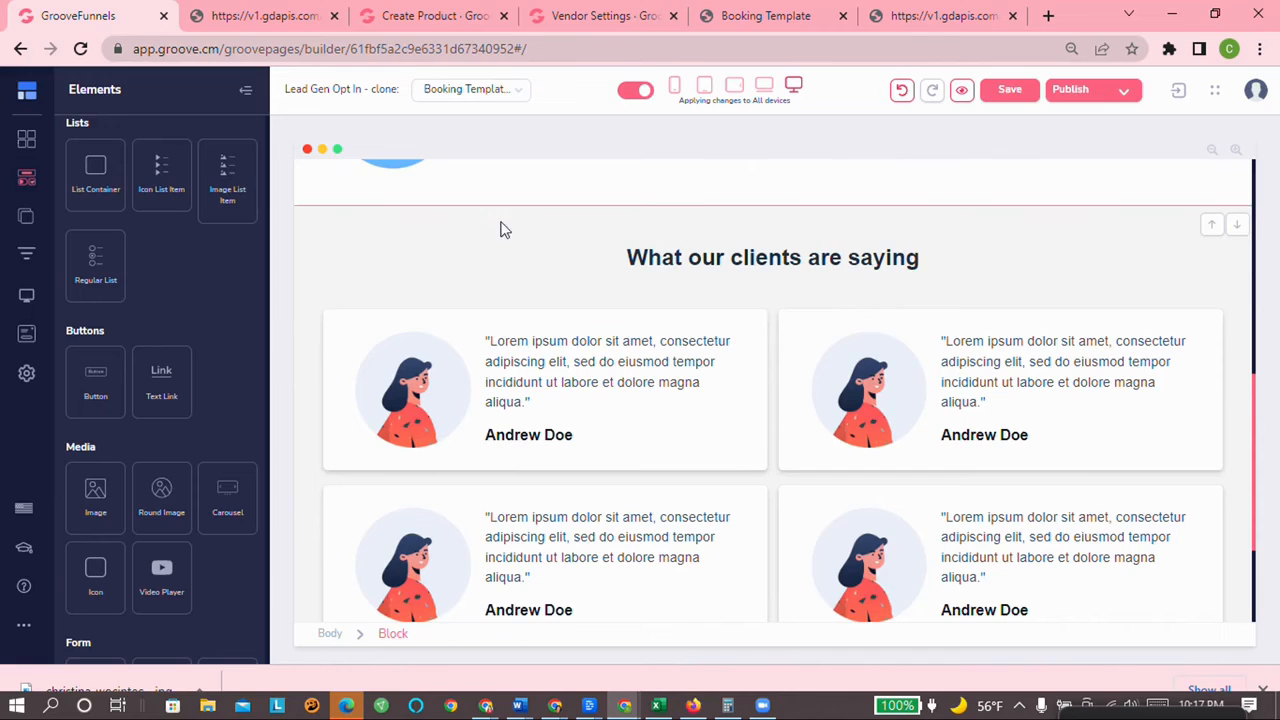
left_click(429, 234)
scroll(270, 380, "down", 2)
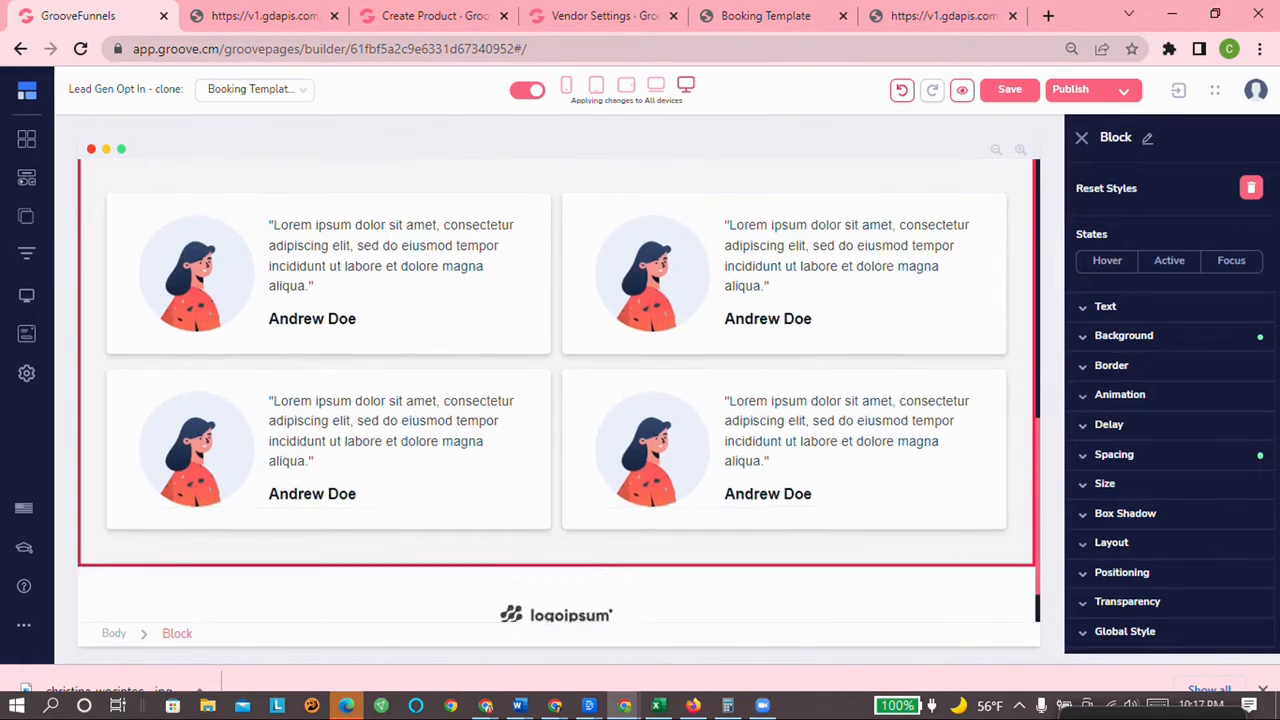
scroll(629, 458, "up", 3)
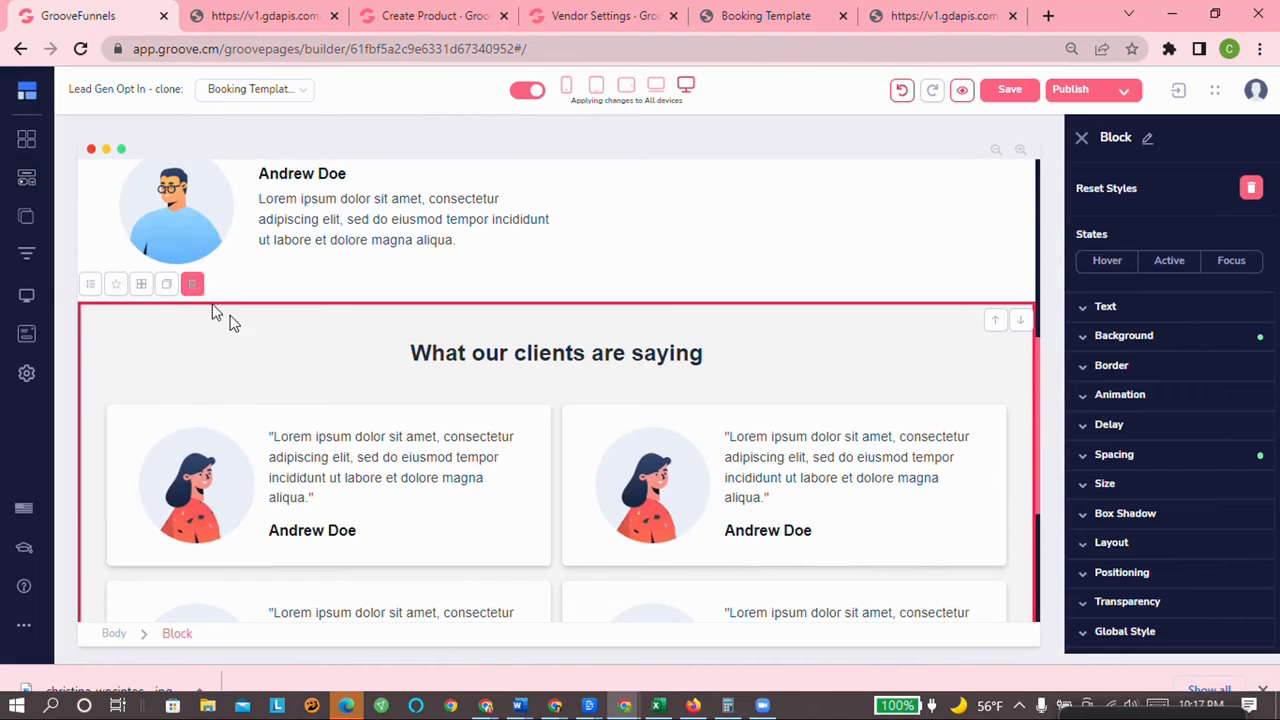
scroll(257, 440, "down", 2)
scroll(250, 420, "up", 2)
left_click(191, 286)
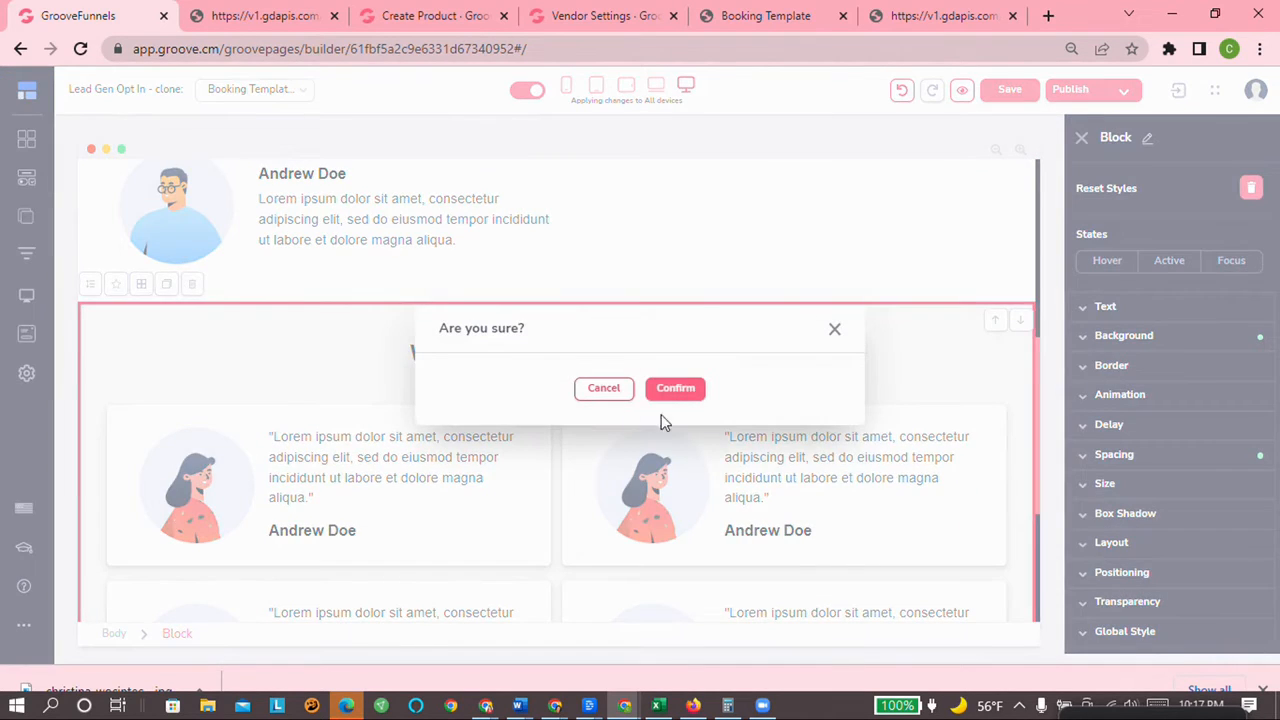
left_click(670, 388)
scroll(868, 550, "up", 3)
scroll(872, 556, "down", 3)
scroll(870, 564, "up", 3)
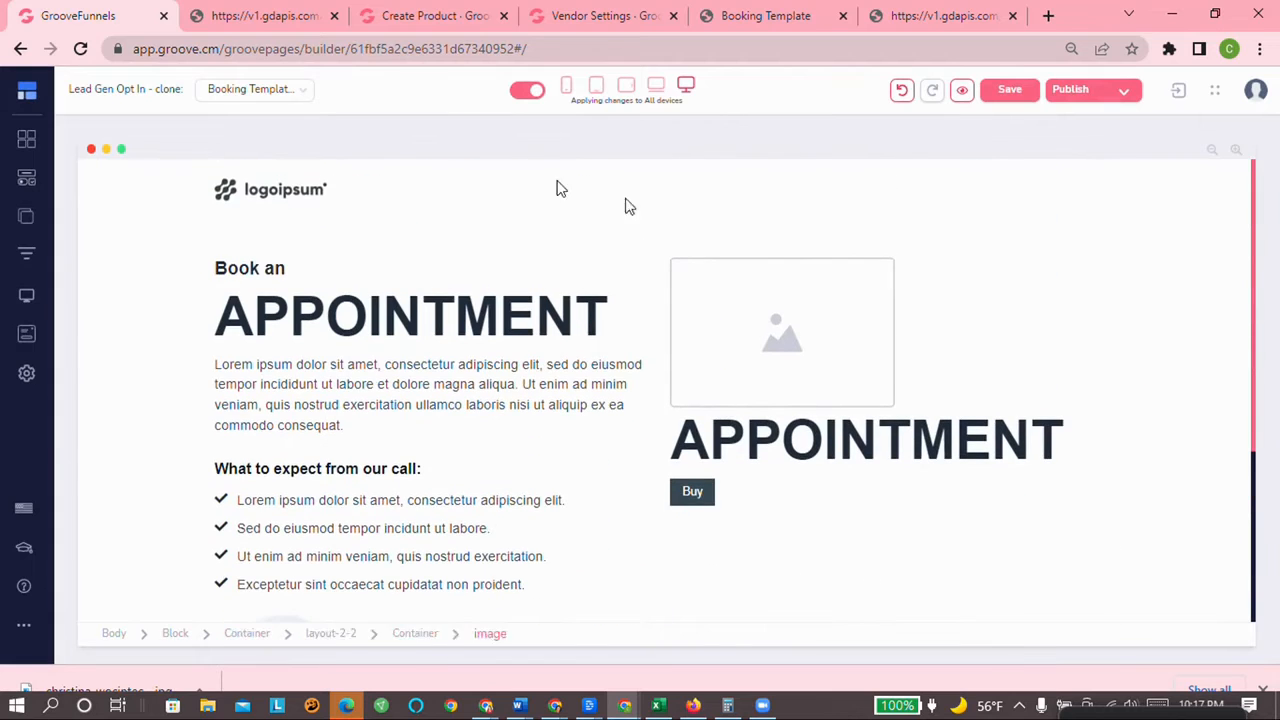
Step: Load the 'Freedom starts with Belief' spiral notebook mockup from the image library into the right-column placeholder
left_click(831, 276)
left_click(1160, 184)
left_click(1143, 289)
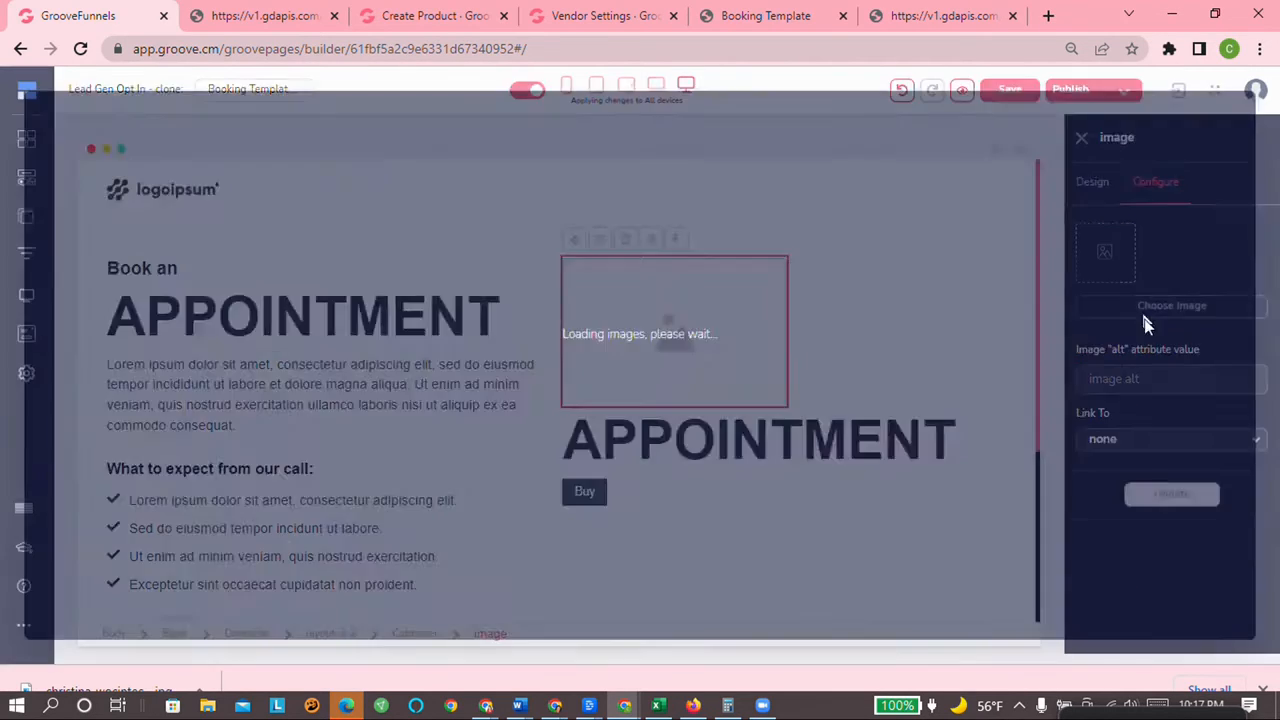
left_click(251, 263)
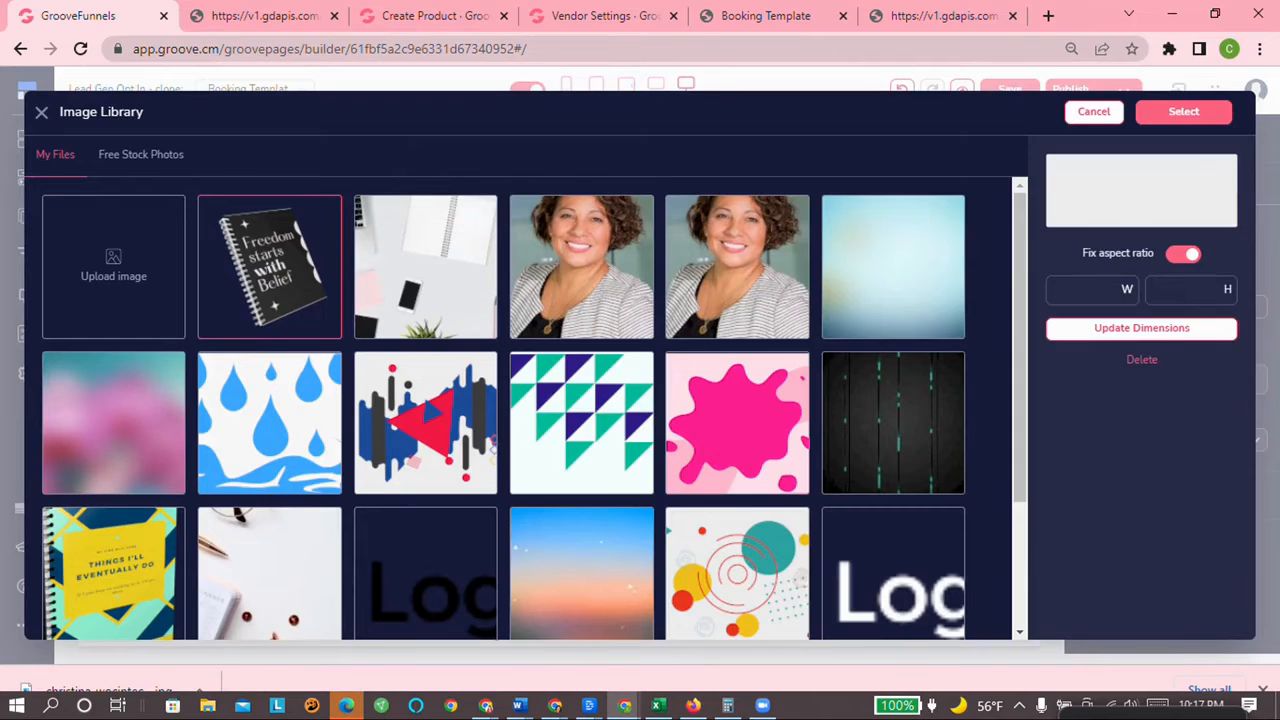
left_click(1183, 111)
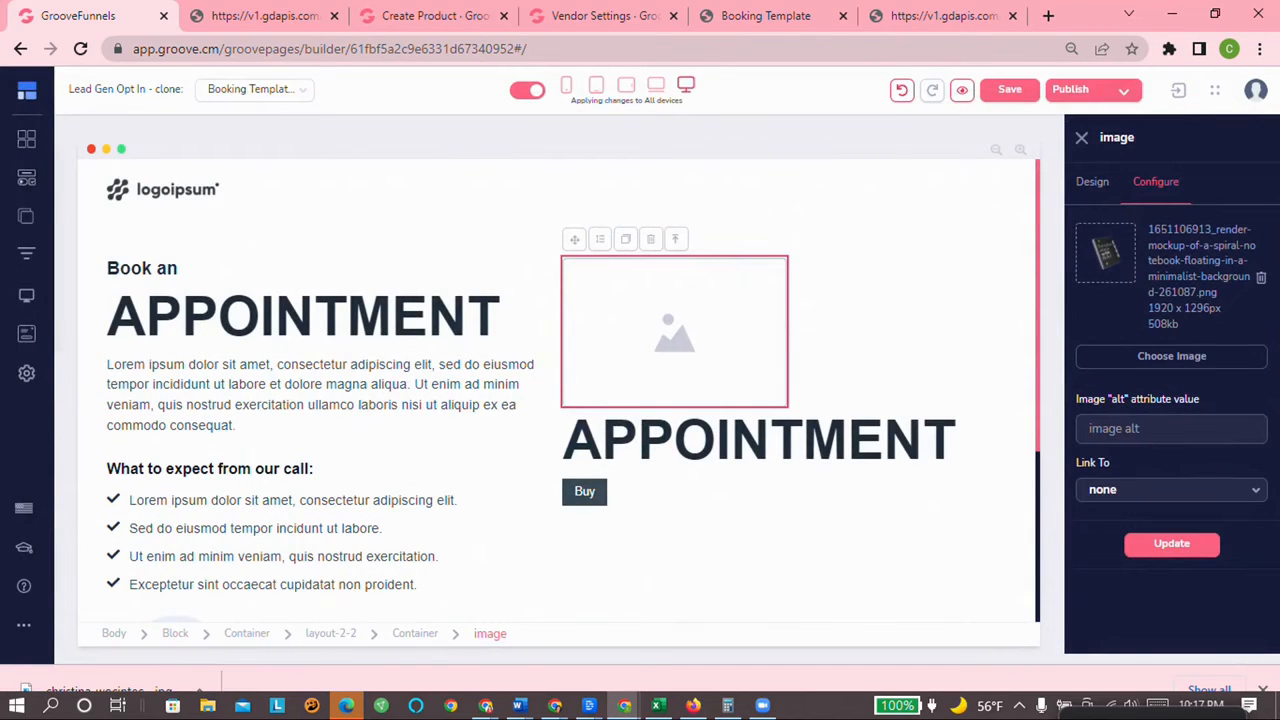
left_click(1168, 545)
scroll(795, 484, "down", 3)
scroll(795, 484, "up", 5)
scroll(694, 386, "down", 2)
scroll(609, 366, "up", 1)
scroll(718, 490, "down", 2)
scroll(645, 392, "up", 2)
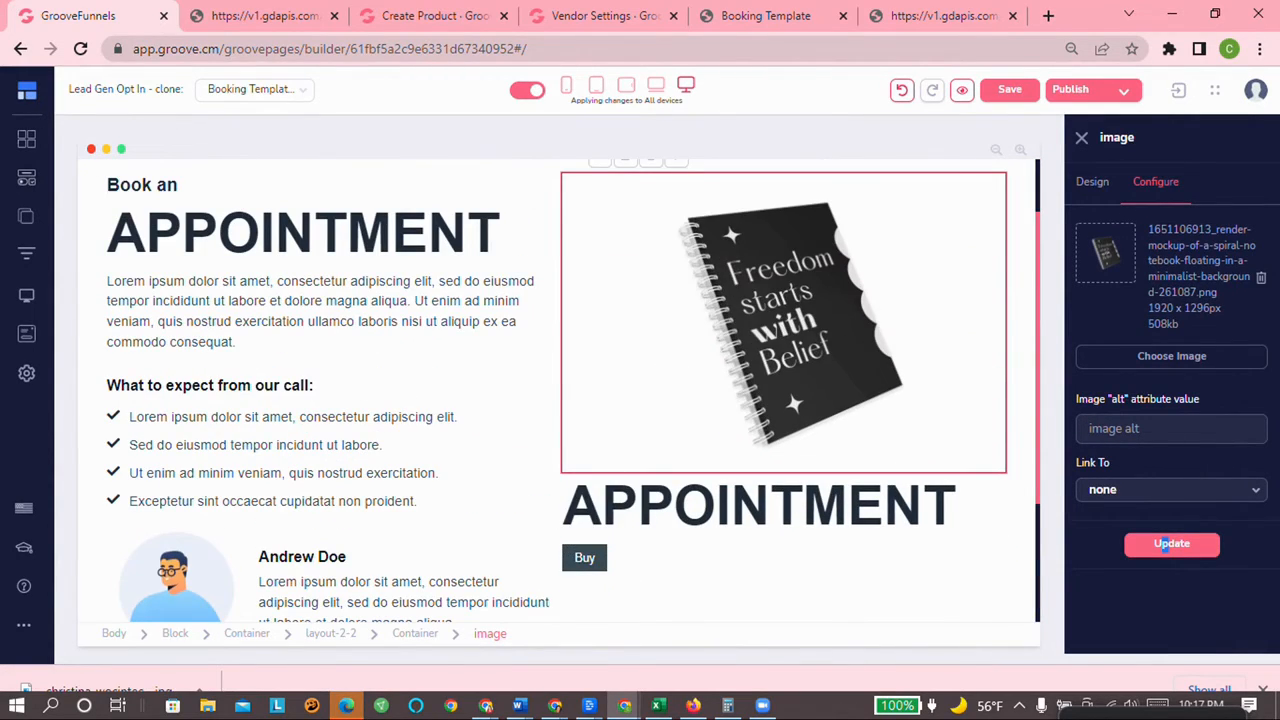
scroll(762, 446, "down", 2)
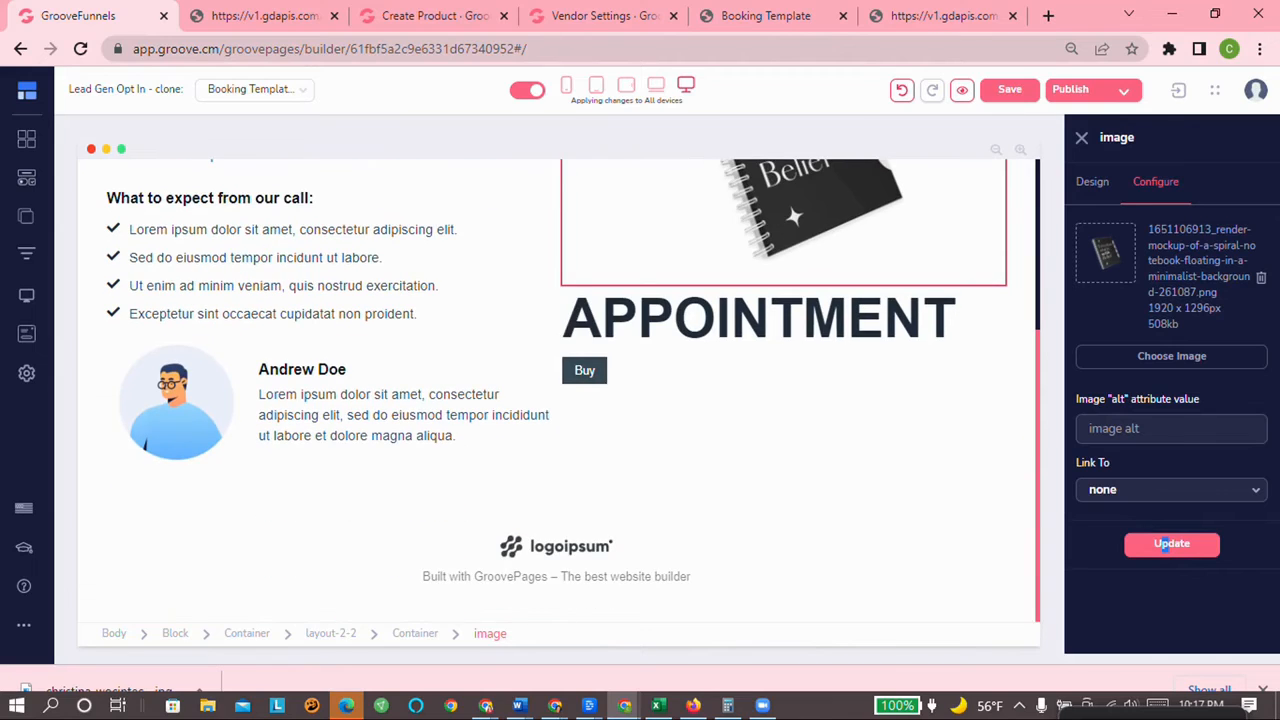
Step: Enlarge the Buy button's text size from 16 to 31
left_click(956, 318)
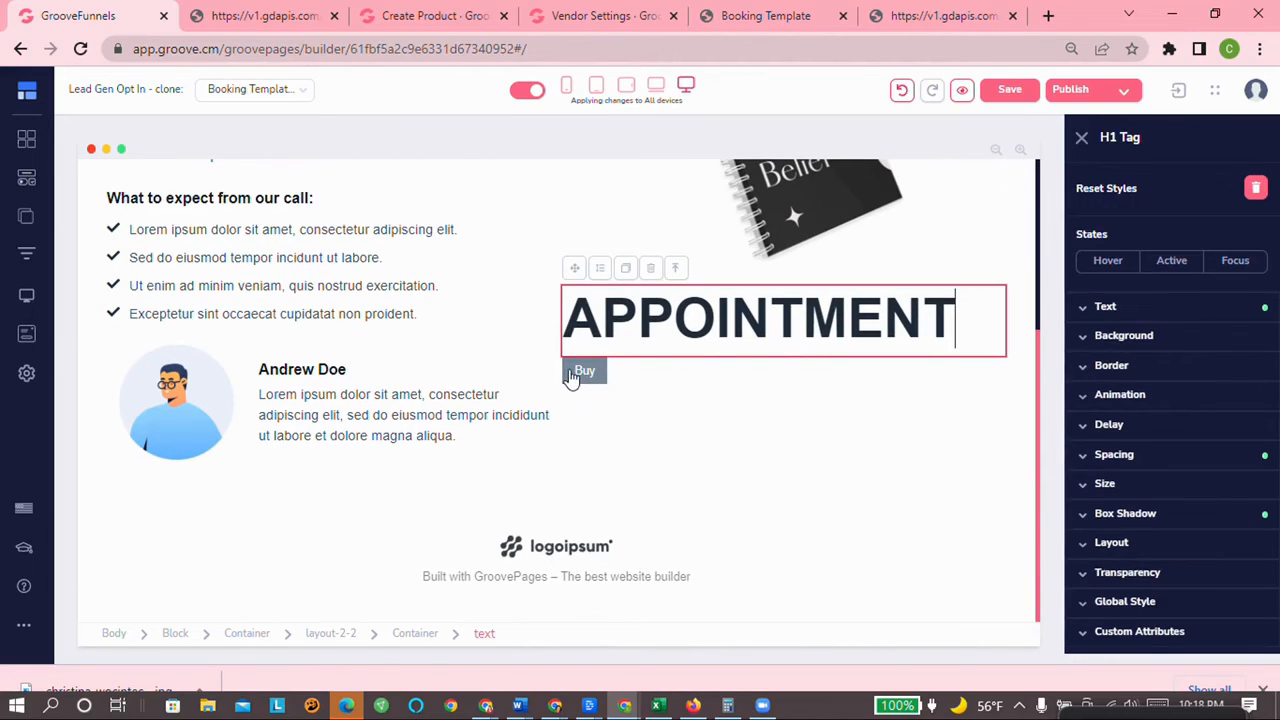
left_click(578, 377)
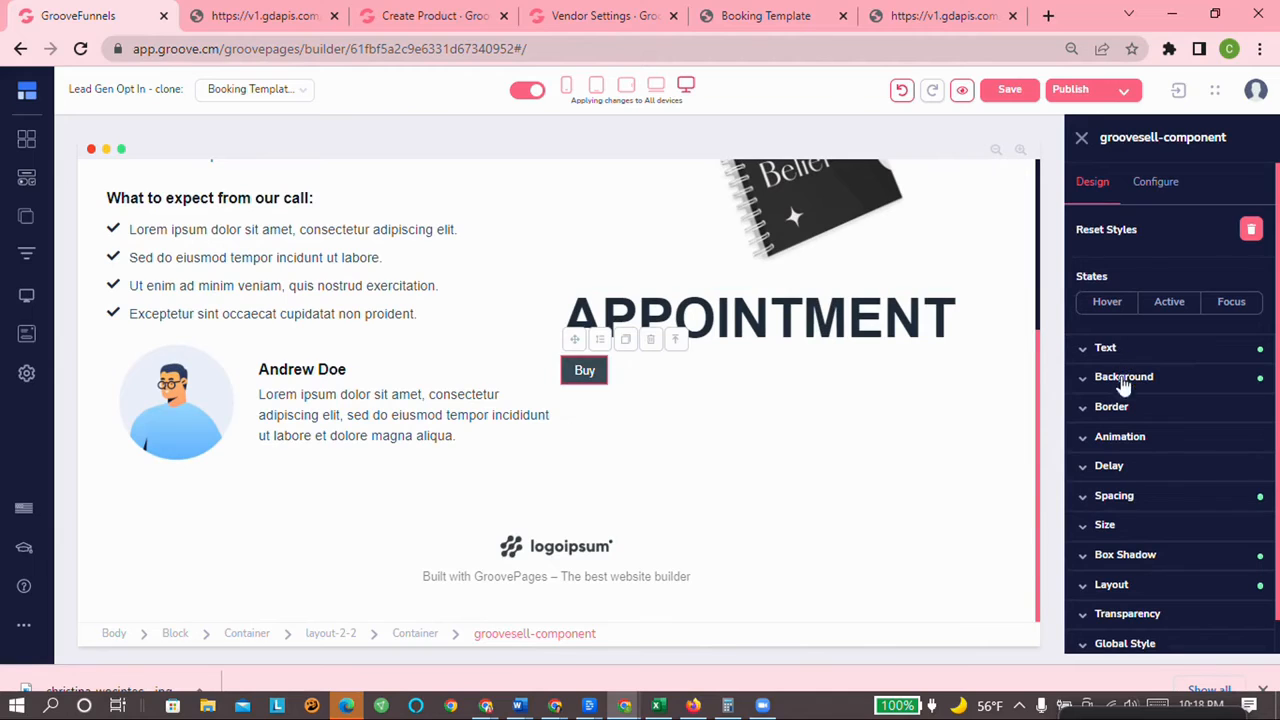
left_click(1126, 355)
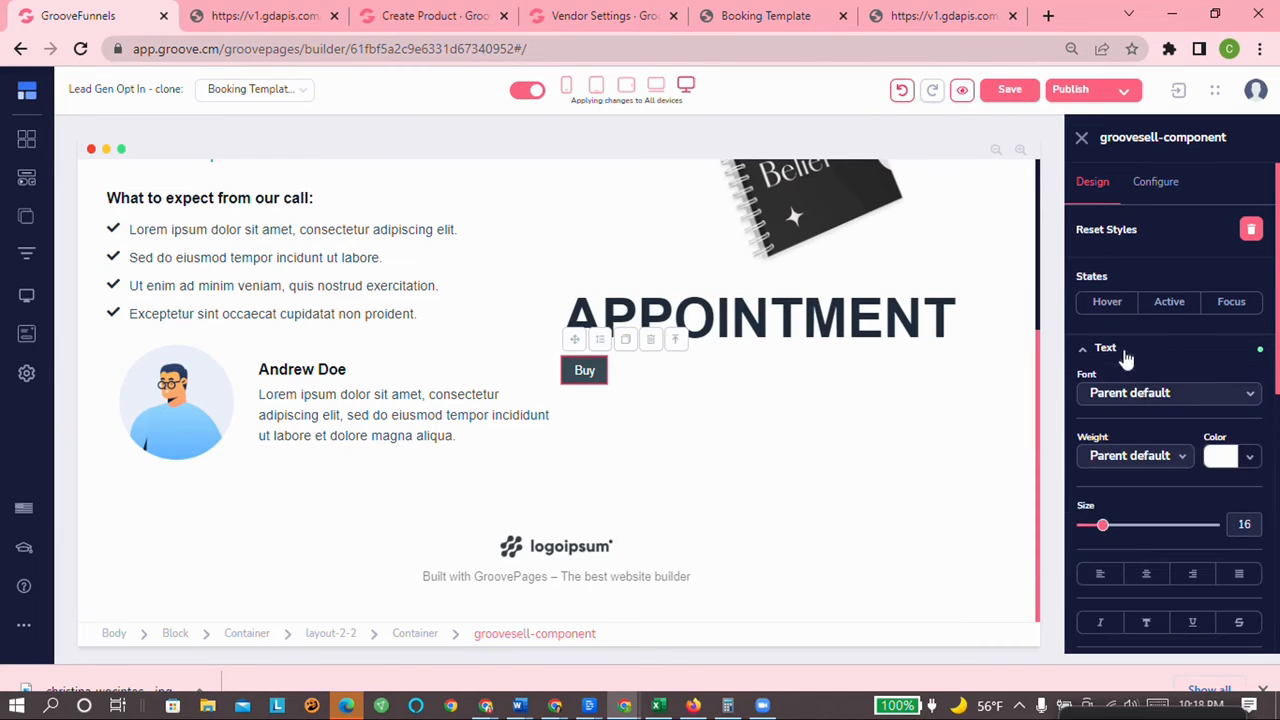
left_click_drag(1103, 533, 1125, 531)
Step: Set the Buy button's type to Checkout Page and browse the funnel list
left_click(1155, 181)
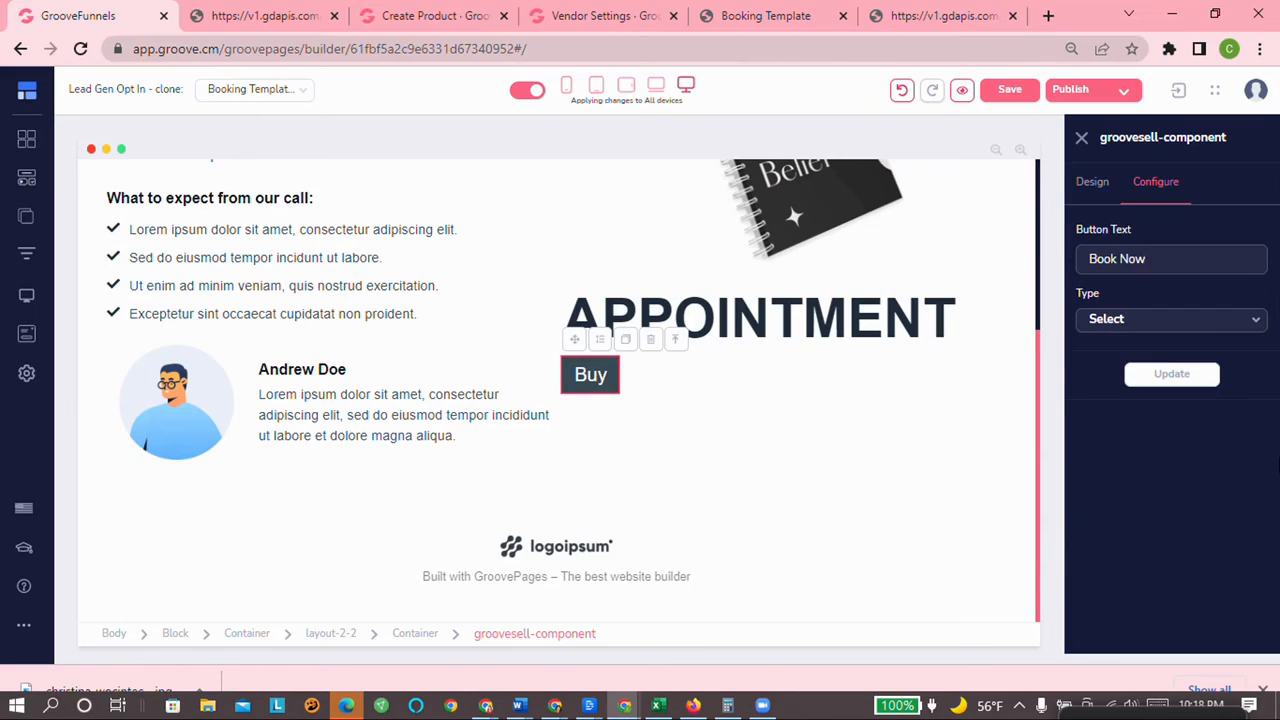
left_click(1143, 325)
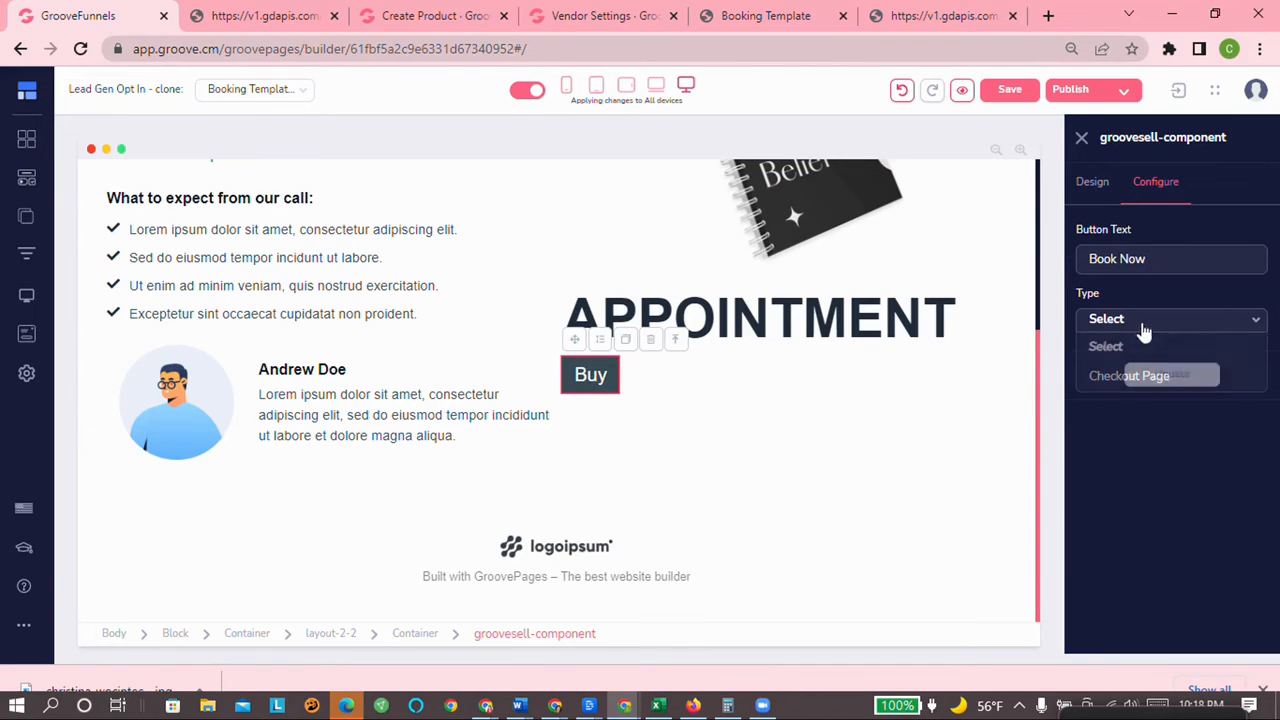
left_click(1129, 376)
left_click(1140, 376)
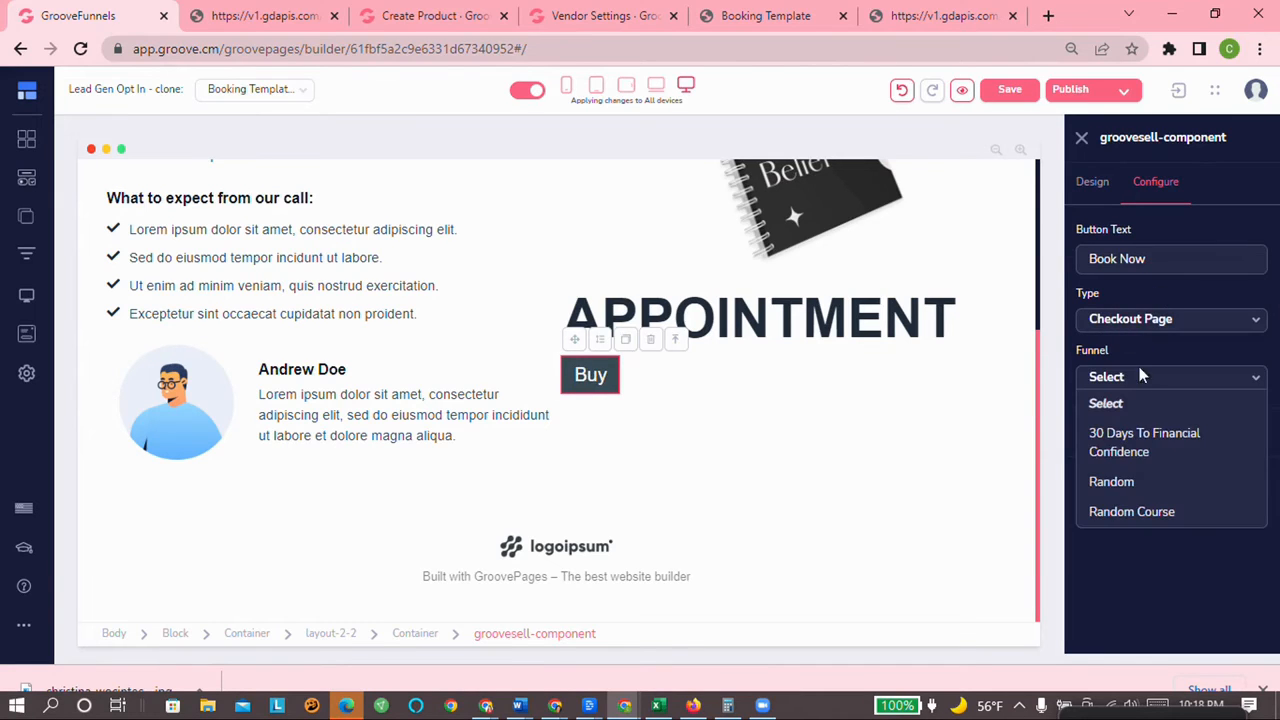
left_click(1185, 352)
scroll(817, 451, "up", 3)
scroll(817, 451, "down", 3)
scroll(808, 452, "up", 3)
scroll(788, 445, "down", 4)
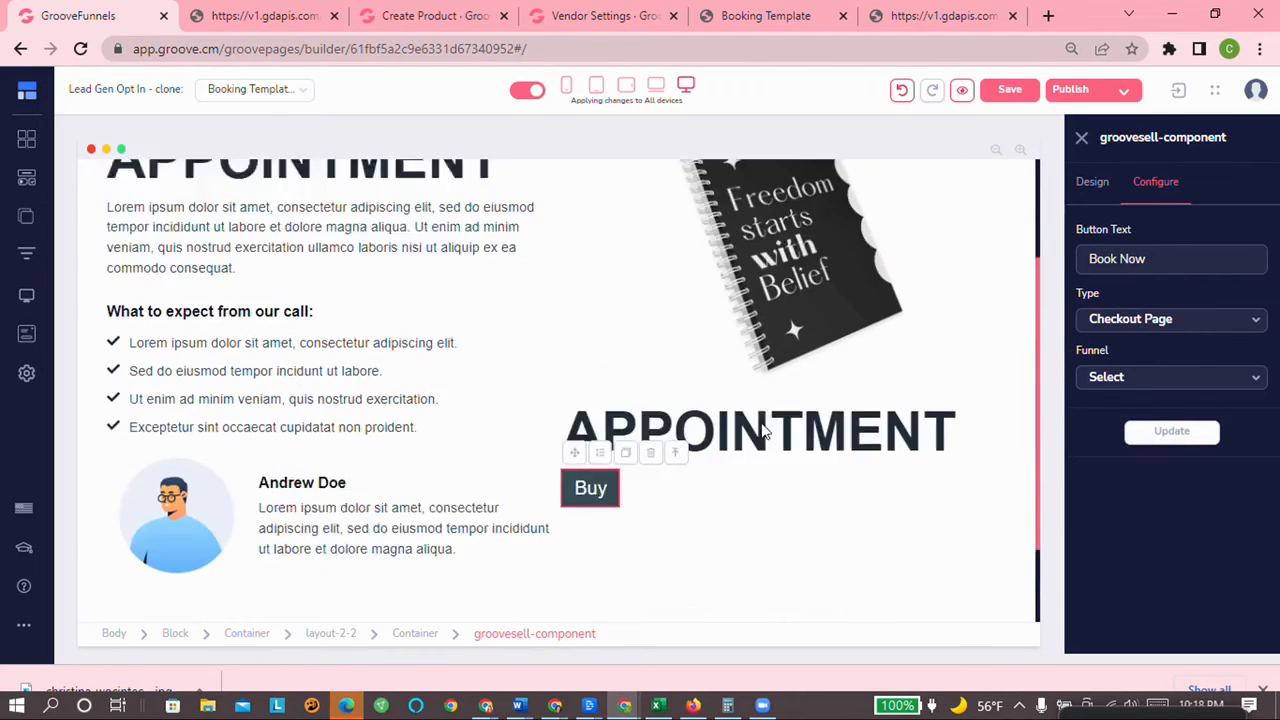
scroll(706, 417, "up", 4)
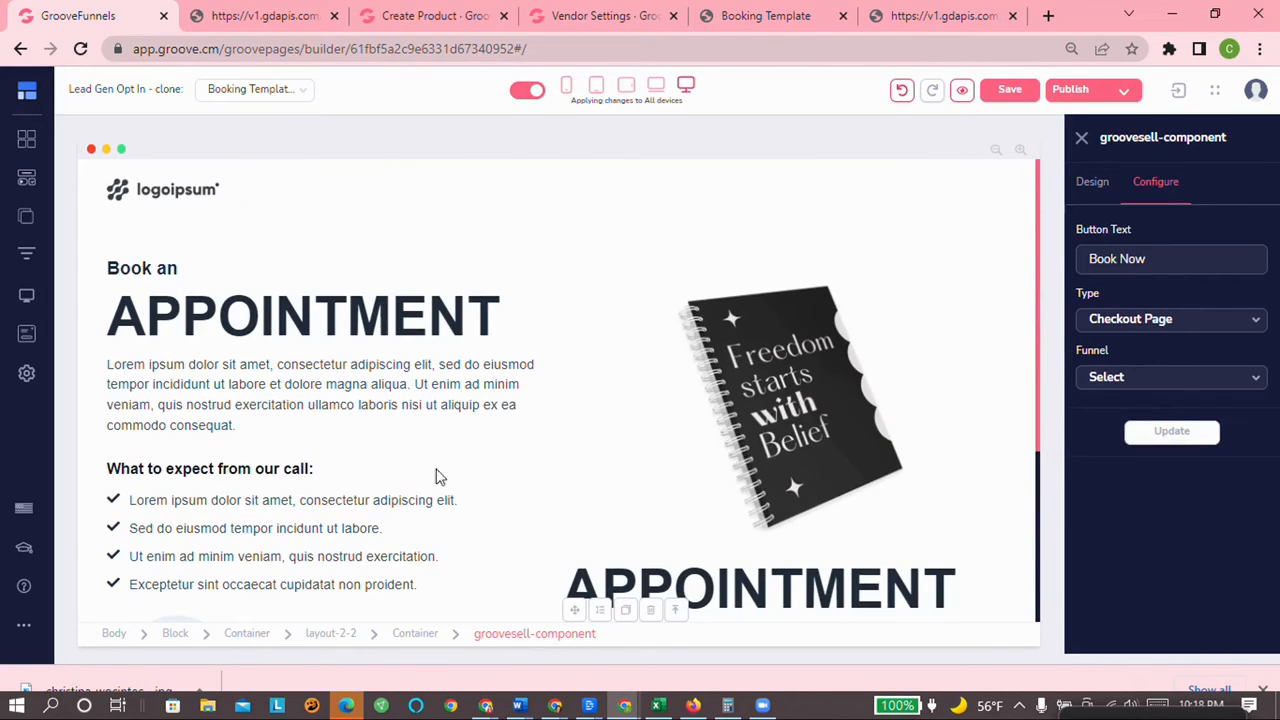
scroll(437, 477, "down", 2)
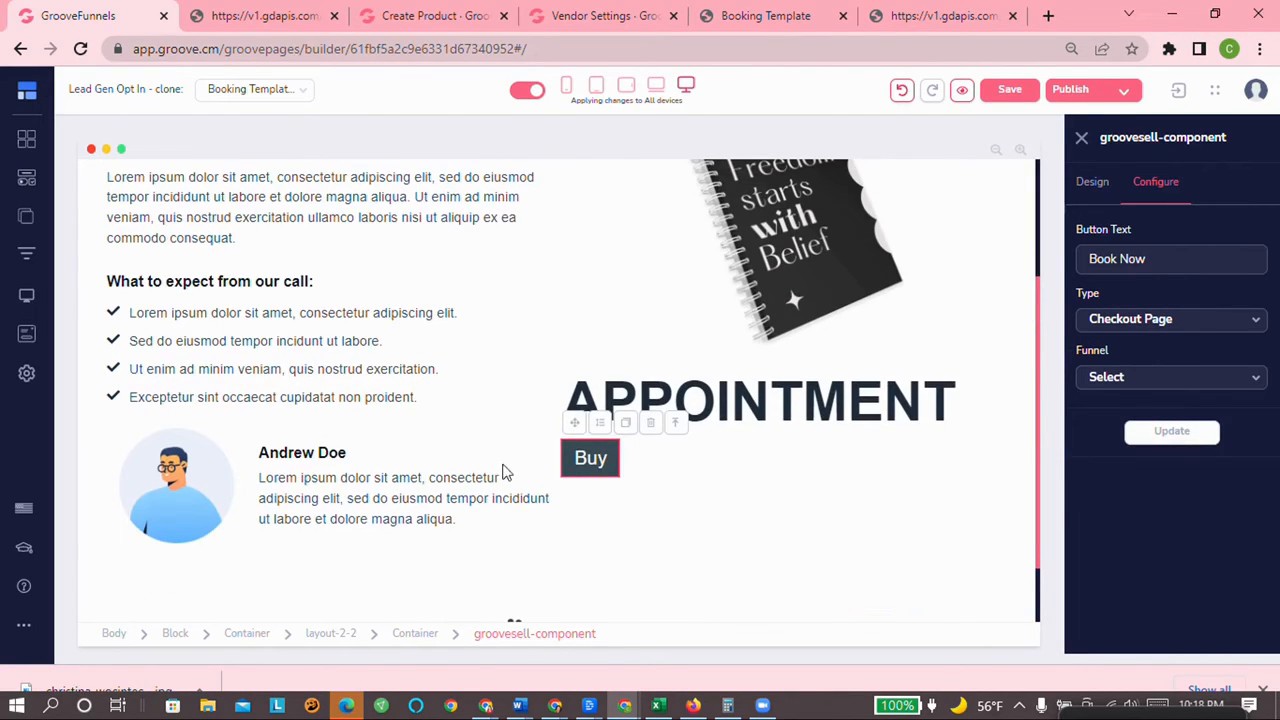
scroll(519, 491, "down", 1)
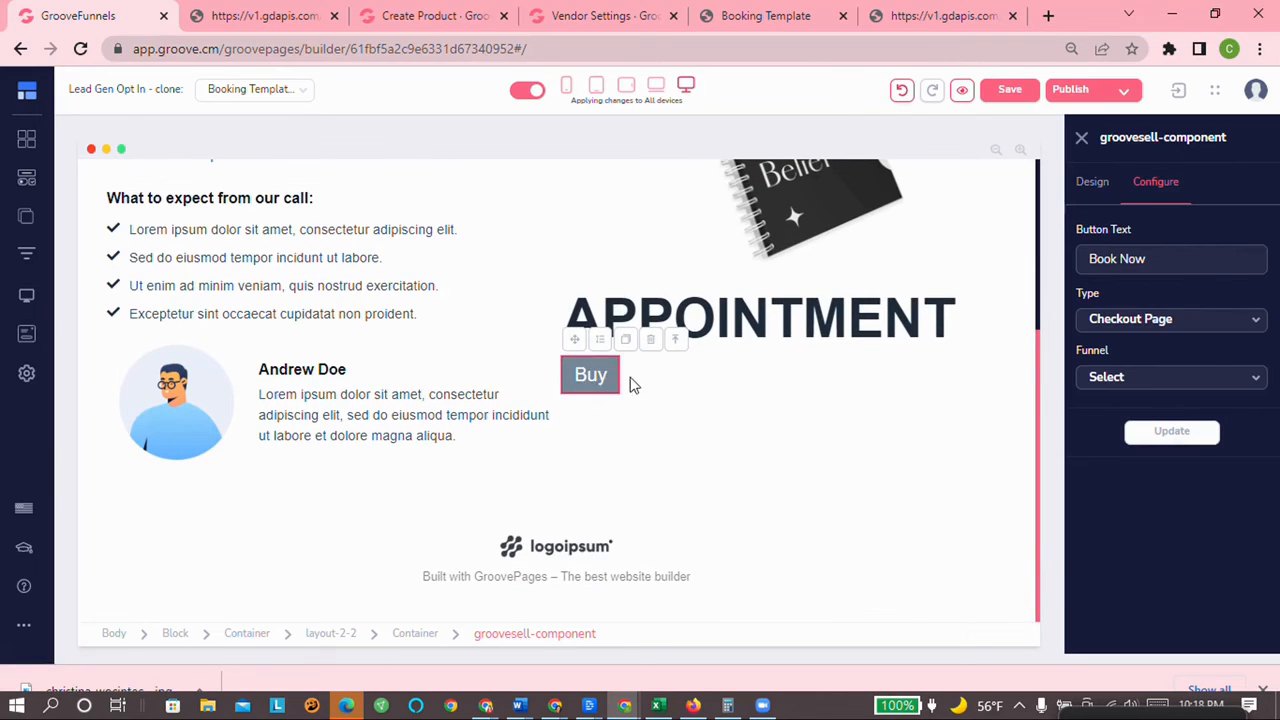
left_click(1137, 386)
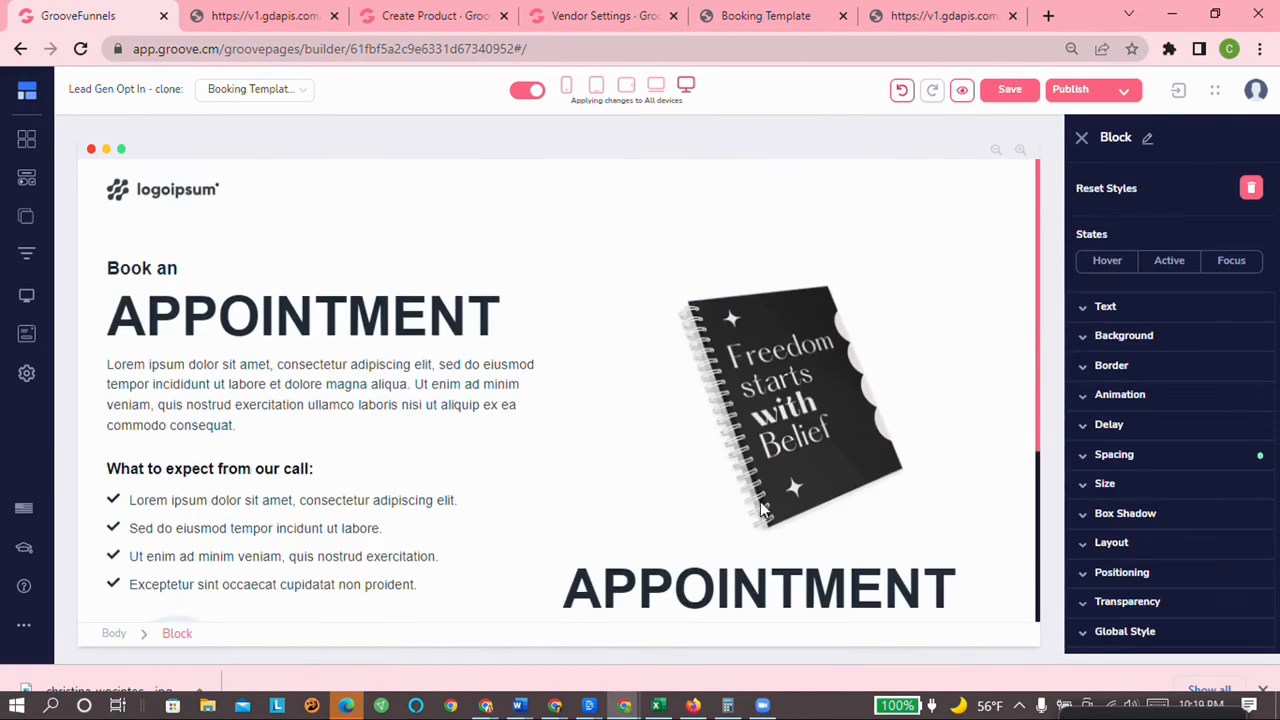
scroll(520, 489, "down", 3)
scroll(556, 390, "up", 3)
scroll(797, 551, "down", 3)
scroll(797, 551, "up", 3)
Step: Show the Booking Template funnel's pages in the Funnels sidebar
left_click(26, 252)
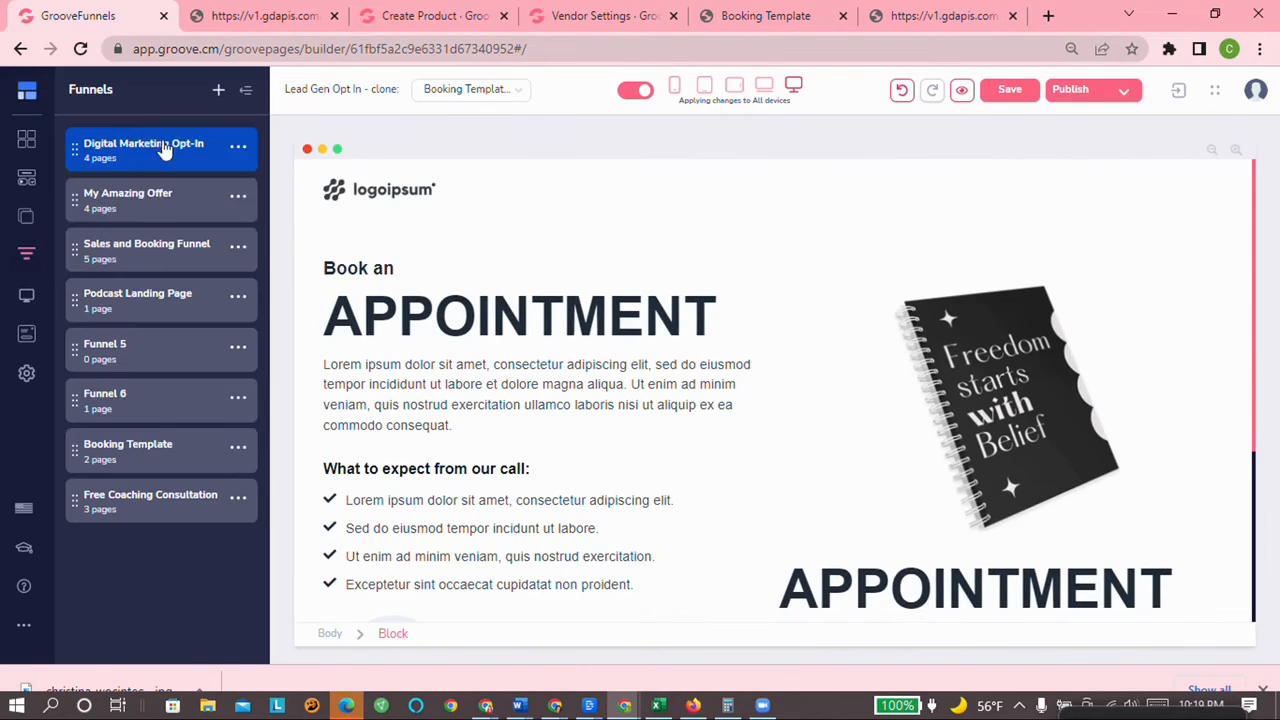
left_click(142, 450)
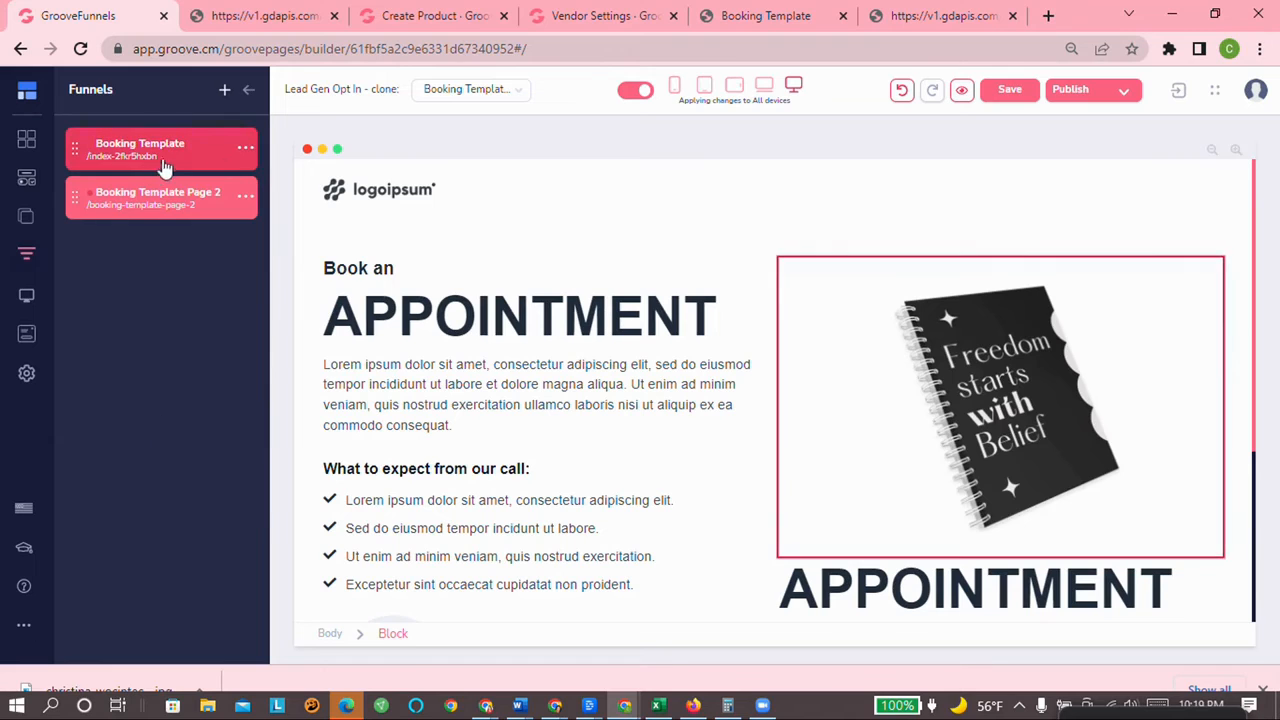
scroll(886, 549, "down", 2)
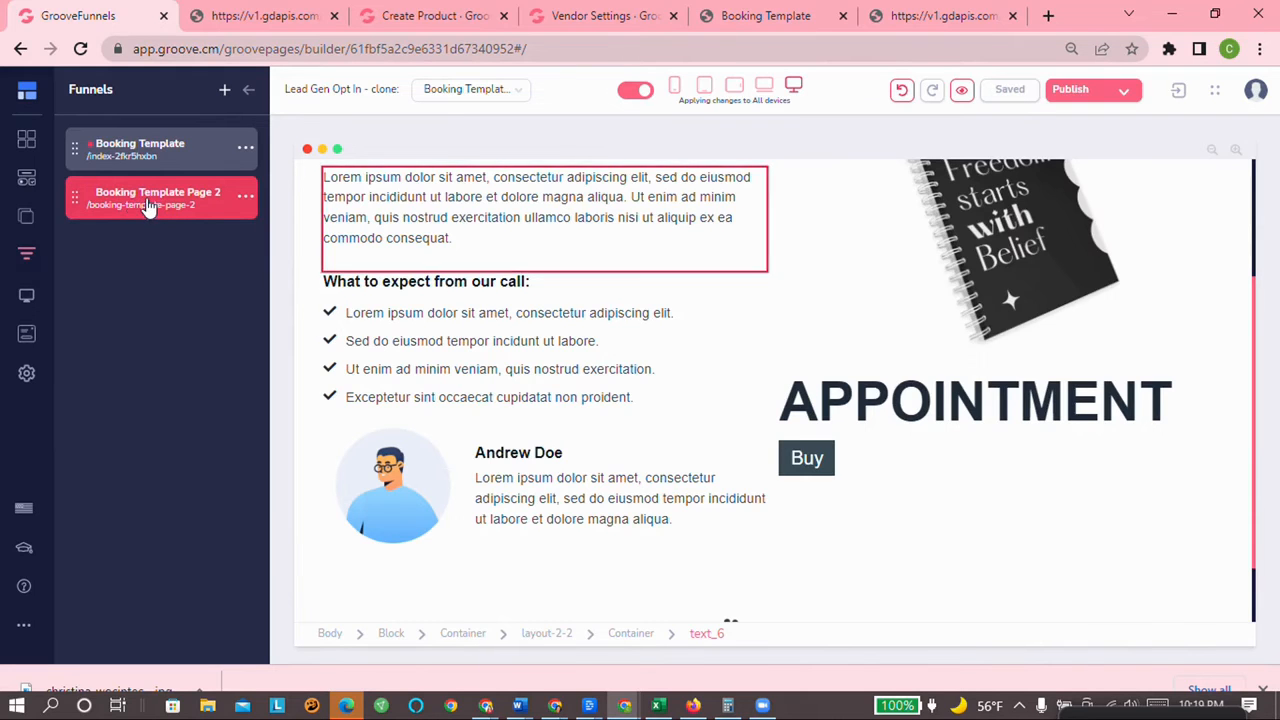
left_click(181, 153)
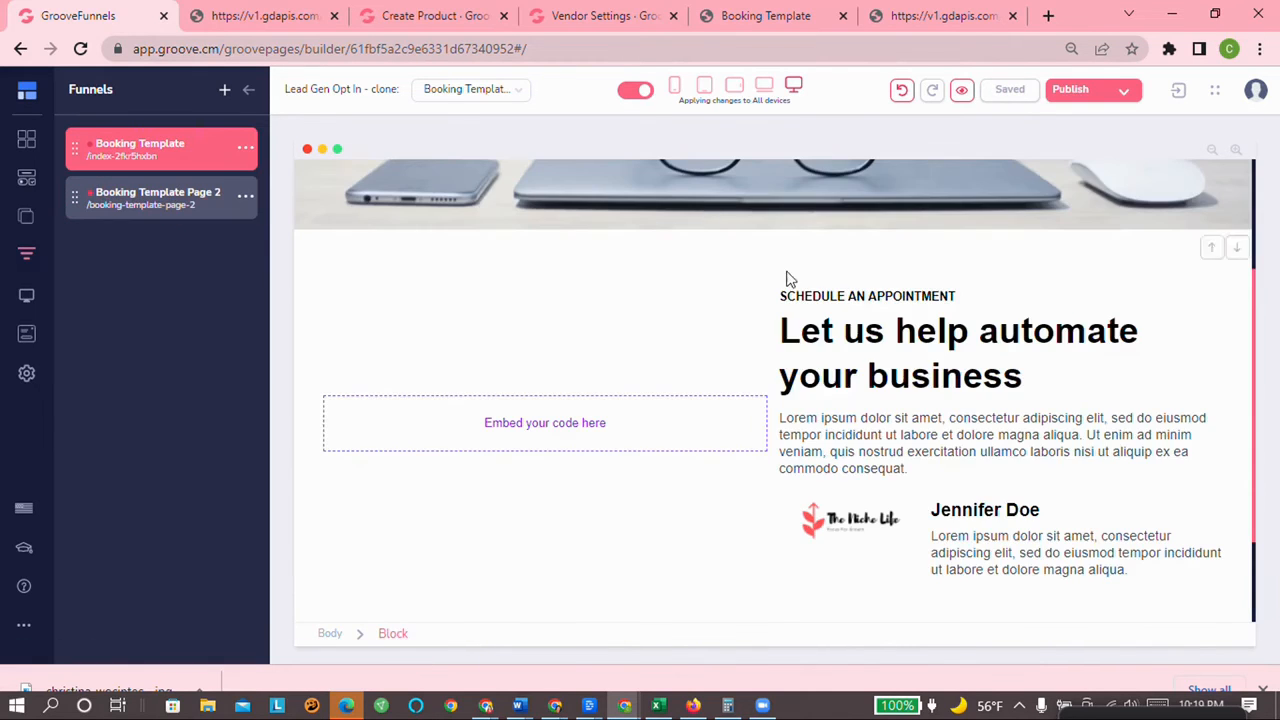
scroll(785, 342, "up", 3)
scroll(785, 342, "down", 5)
scroll(785, 342, "up", 5)
scroll(785, 342, "down", 5)
scroll(722, 384, "up", 1)
scroll(722, 384, "up", 5)
scroll(560, 446, "down", 5)
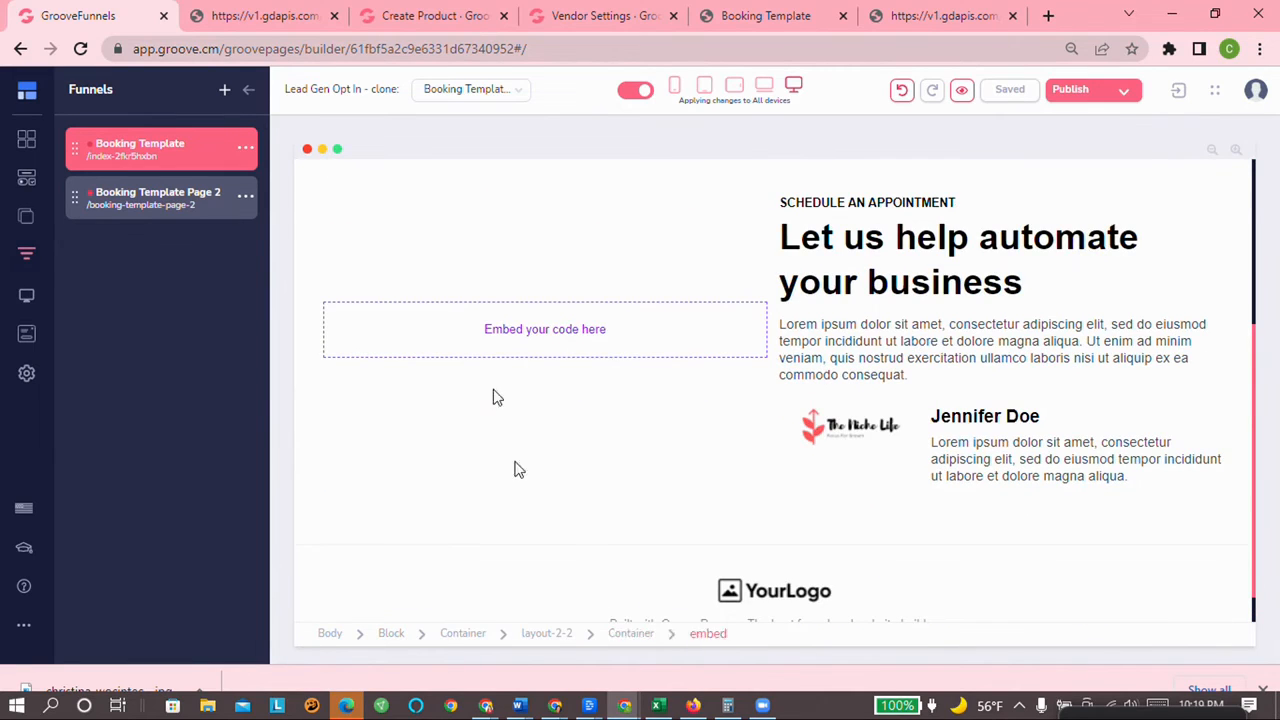
scroll(494, 485, "up", 5)
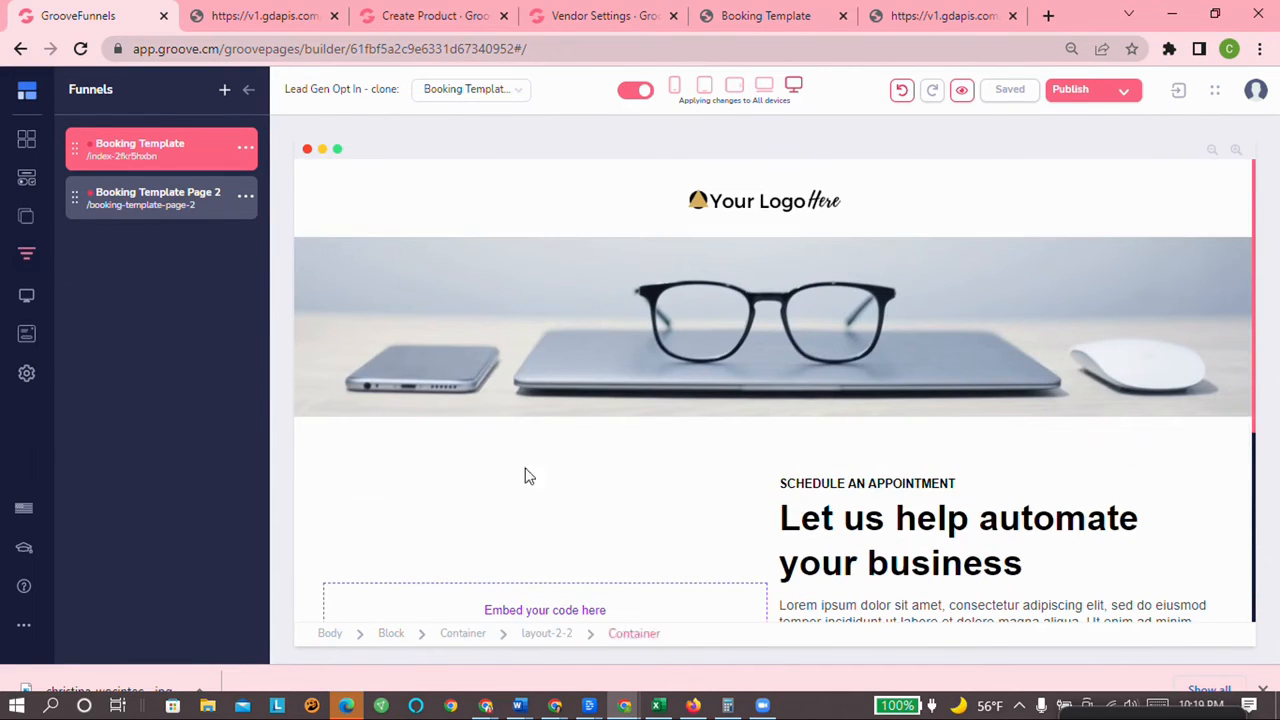
Step: Move Booking Template Page 2 above Booking Template and open it in the editor
left_click_drag(160, 198, 248, 153)
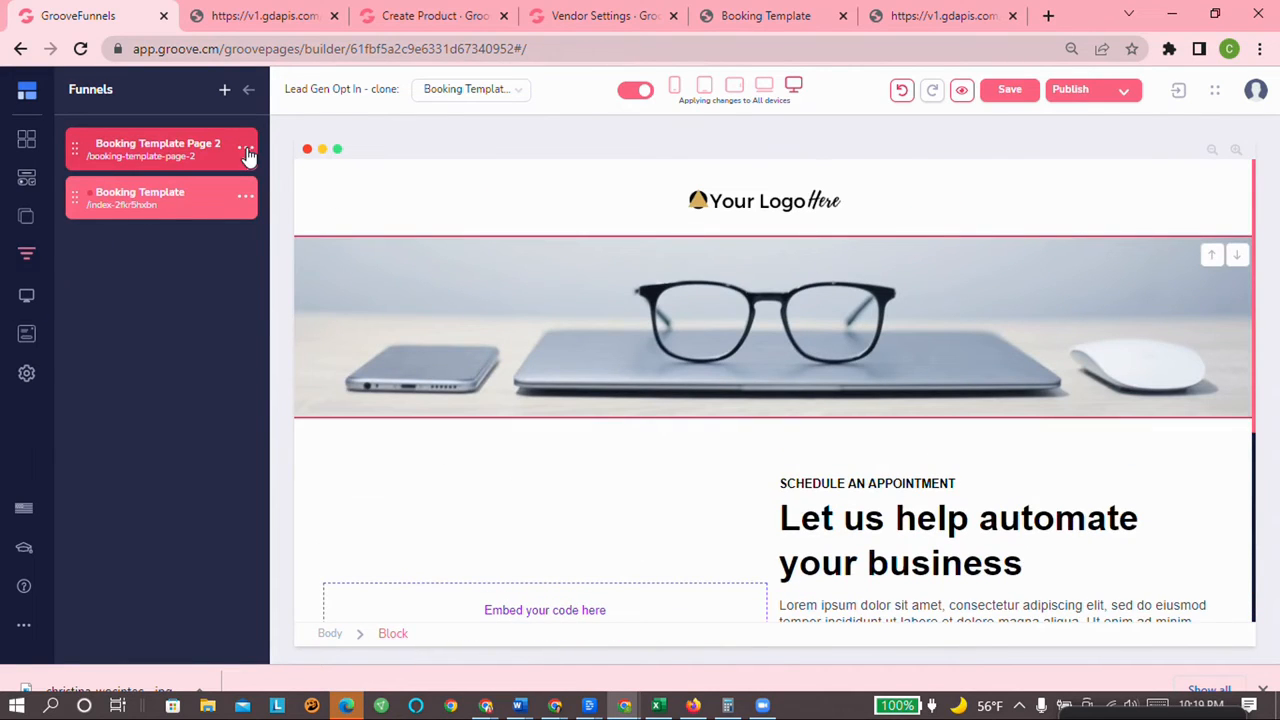
left_click(150, 163)
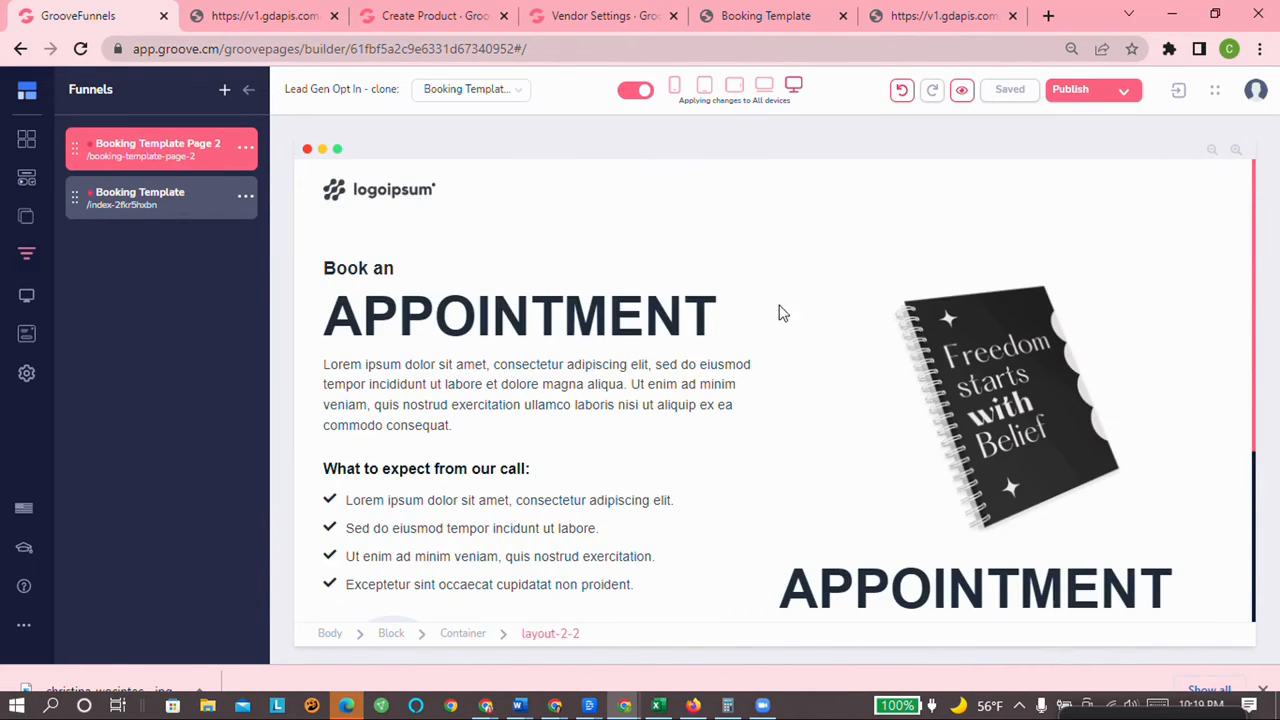
scroll(785, 330, "down", 3)
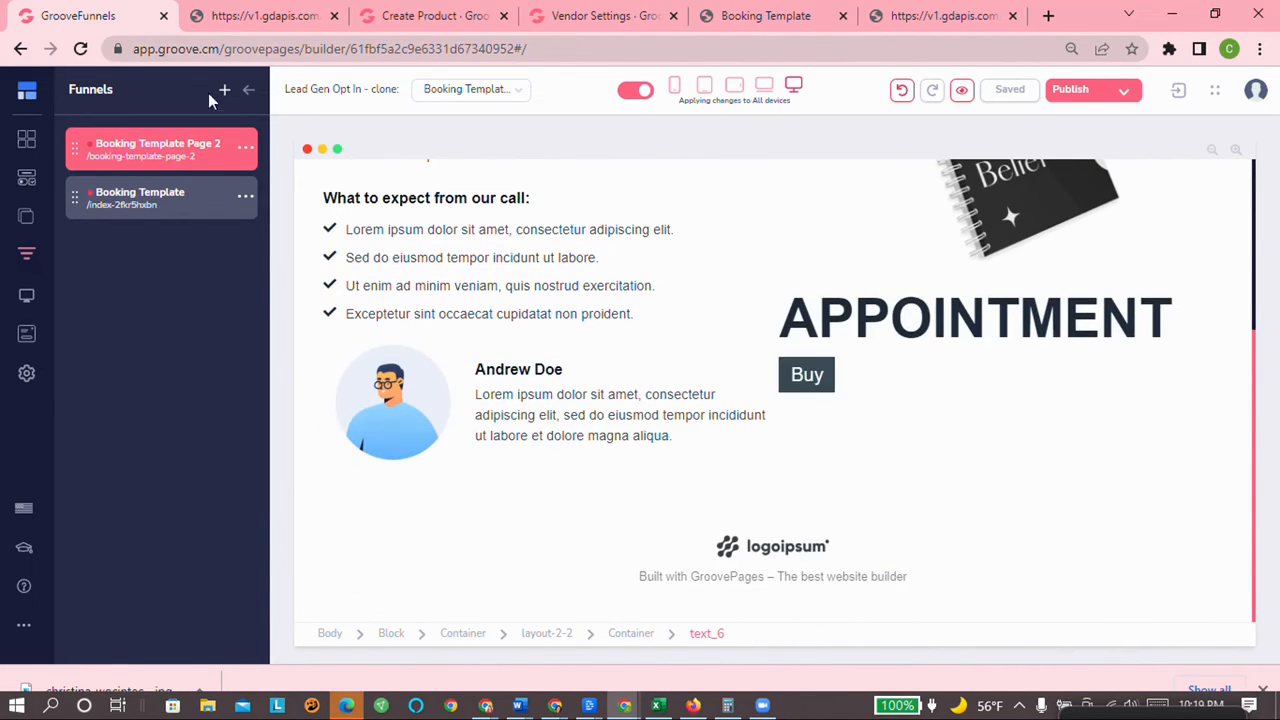
Step: Duplicate Booking Template Page 2 and drag the copy into second place in the funnel
left_click(243, 150)
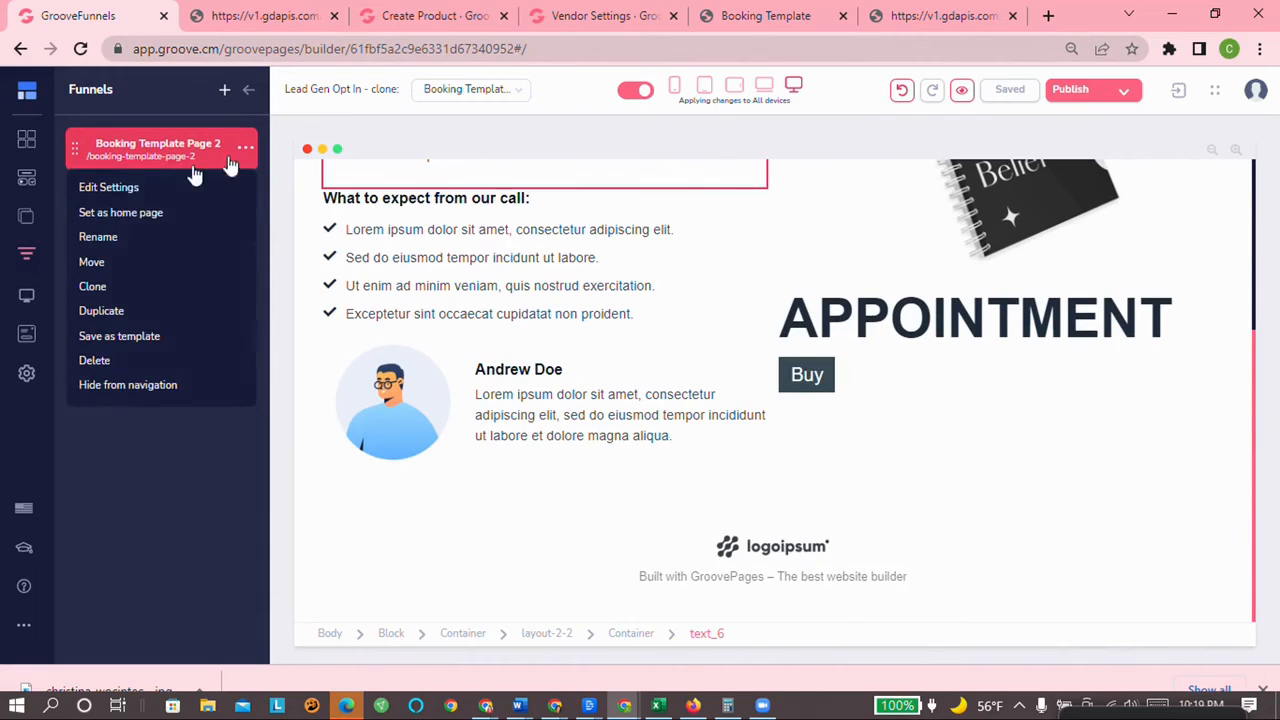
left_click(96, 314)
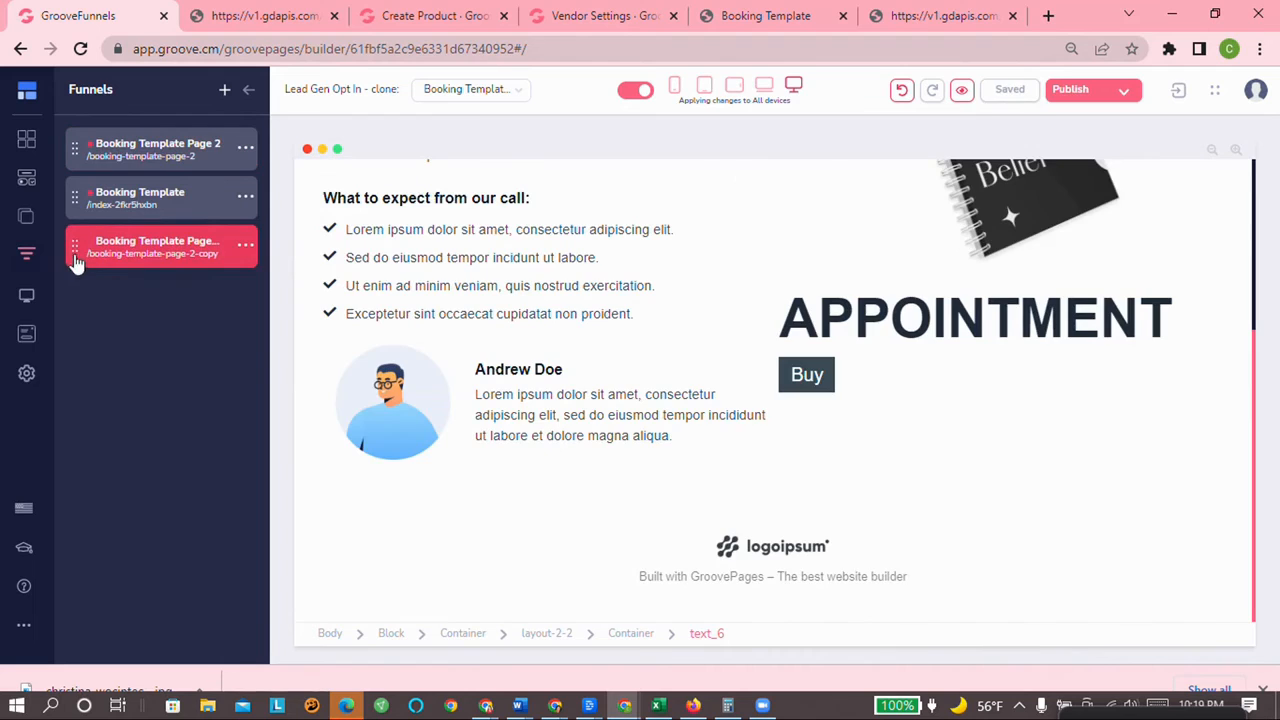
left_click_drag(74, 250, 72, 197)
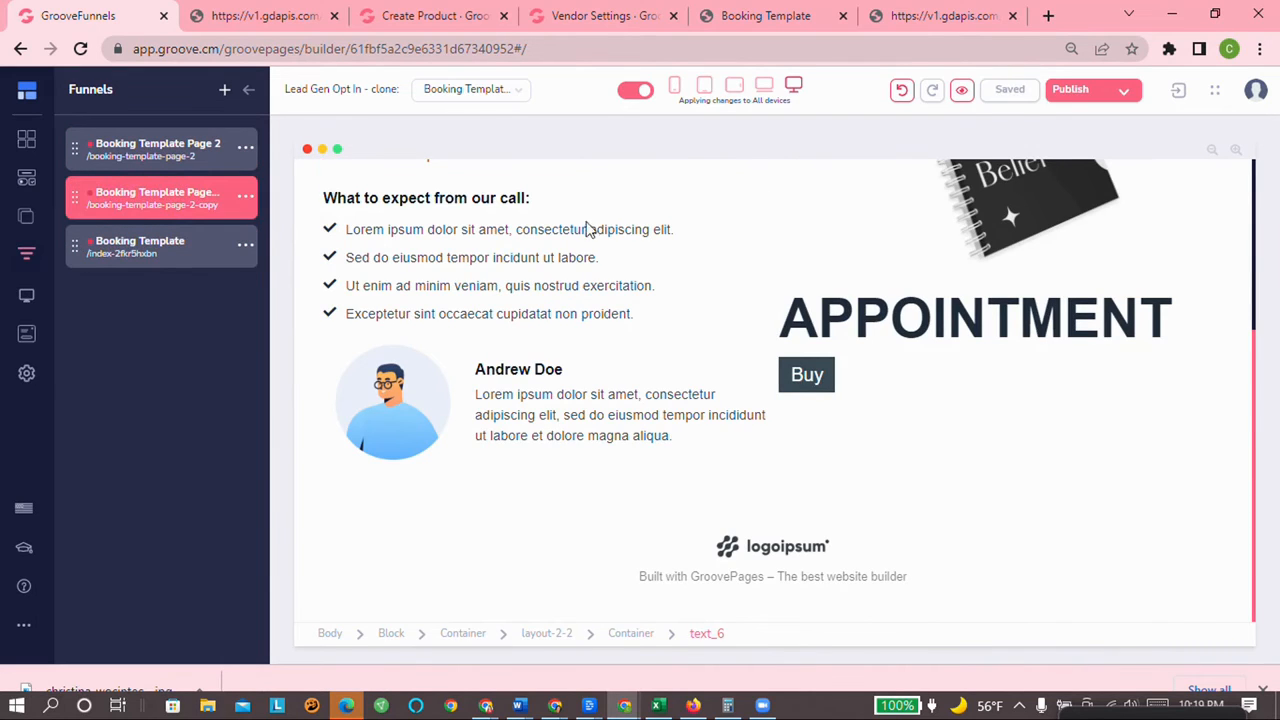
scroll(915, 320, "up", 2)
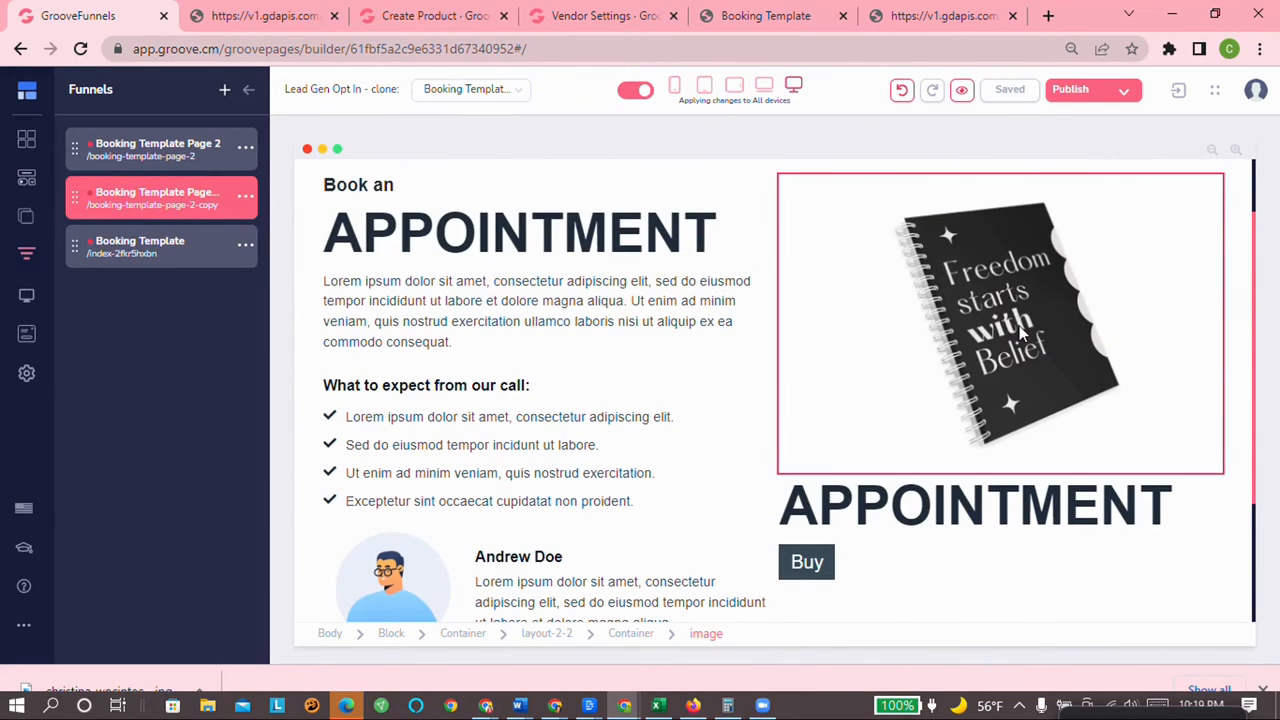
scroll(993, 333, "down", 2)
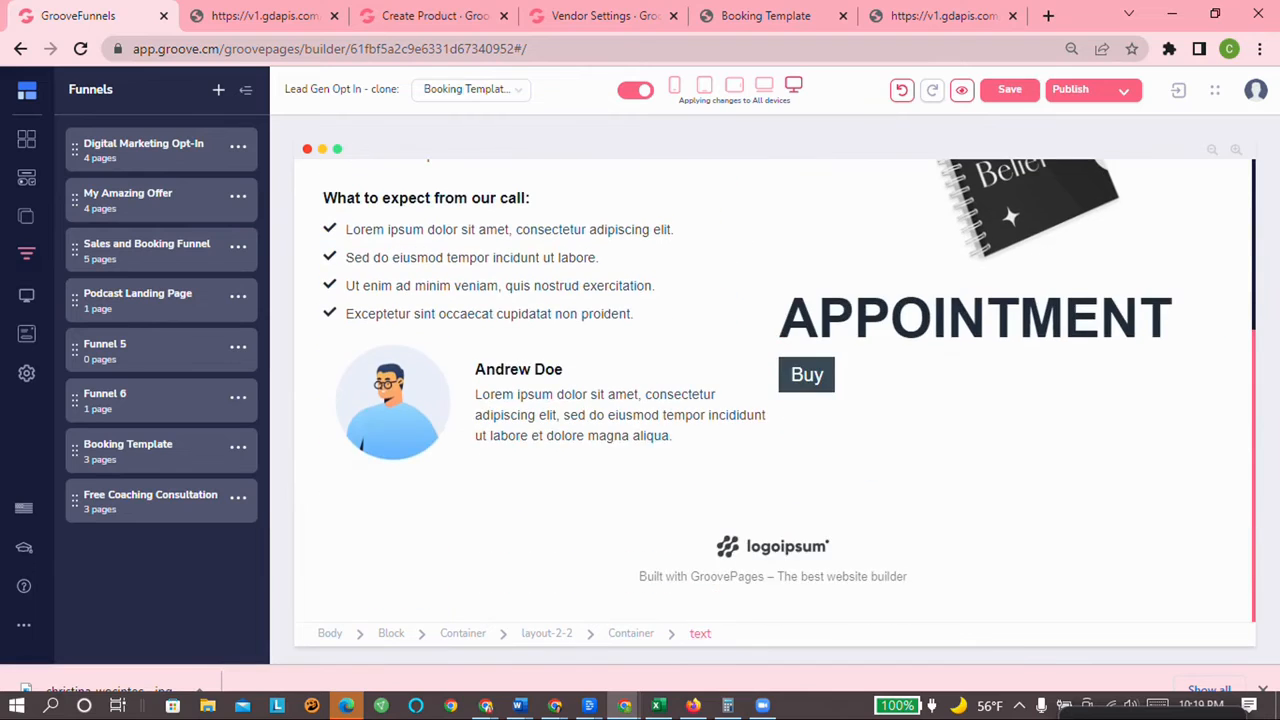
Step: Drag the Ecommerce Checkout embed into the right column above the notebook image
scroll(993, 333, "up", 2)
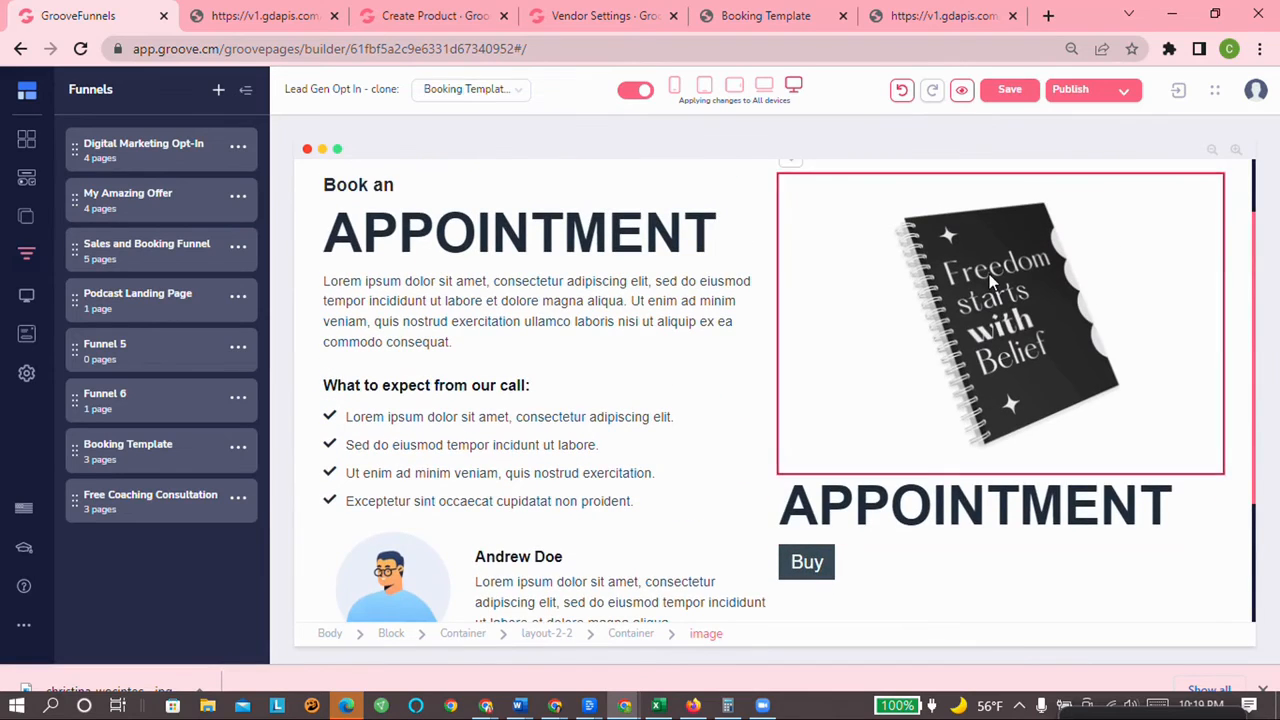
left_click(990, 330)
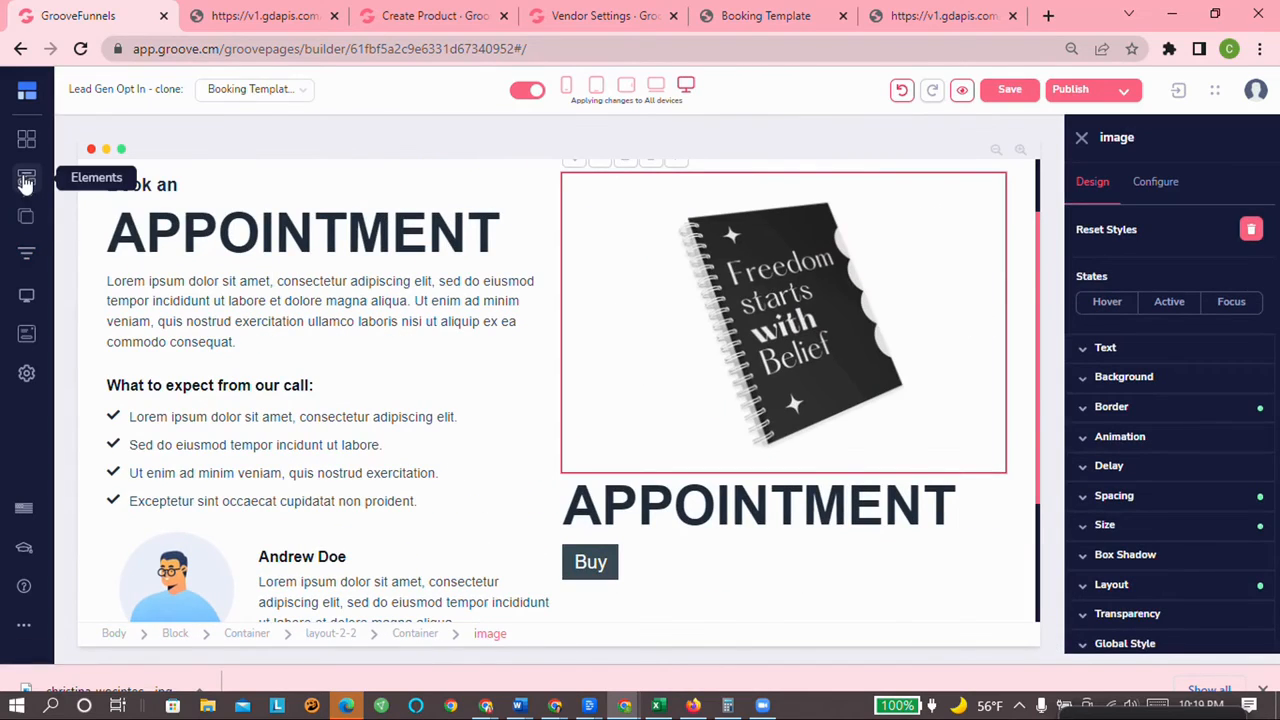
left_click(26, 177)
scroll(190, 385, "down", 10)
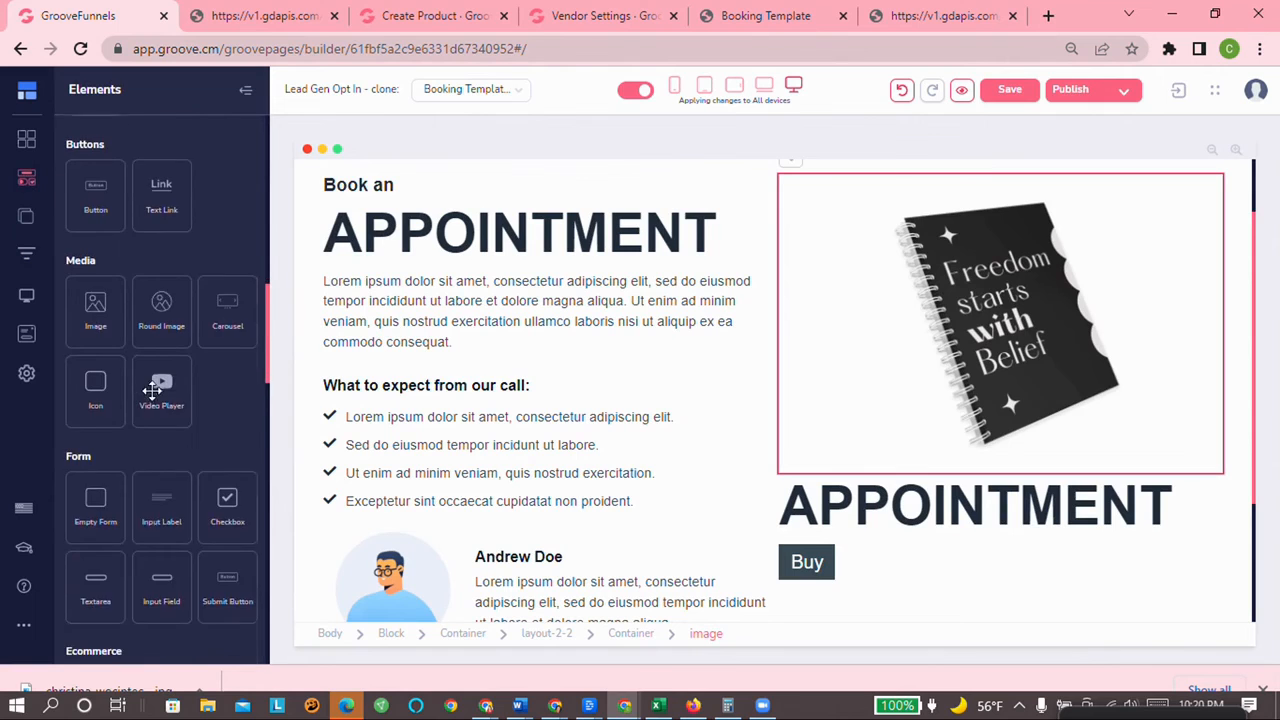
left_click_drag(155, 405, 862, 256)
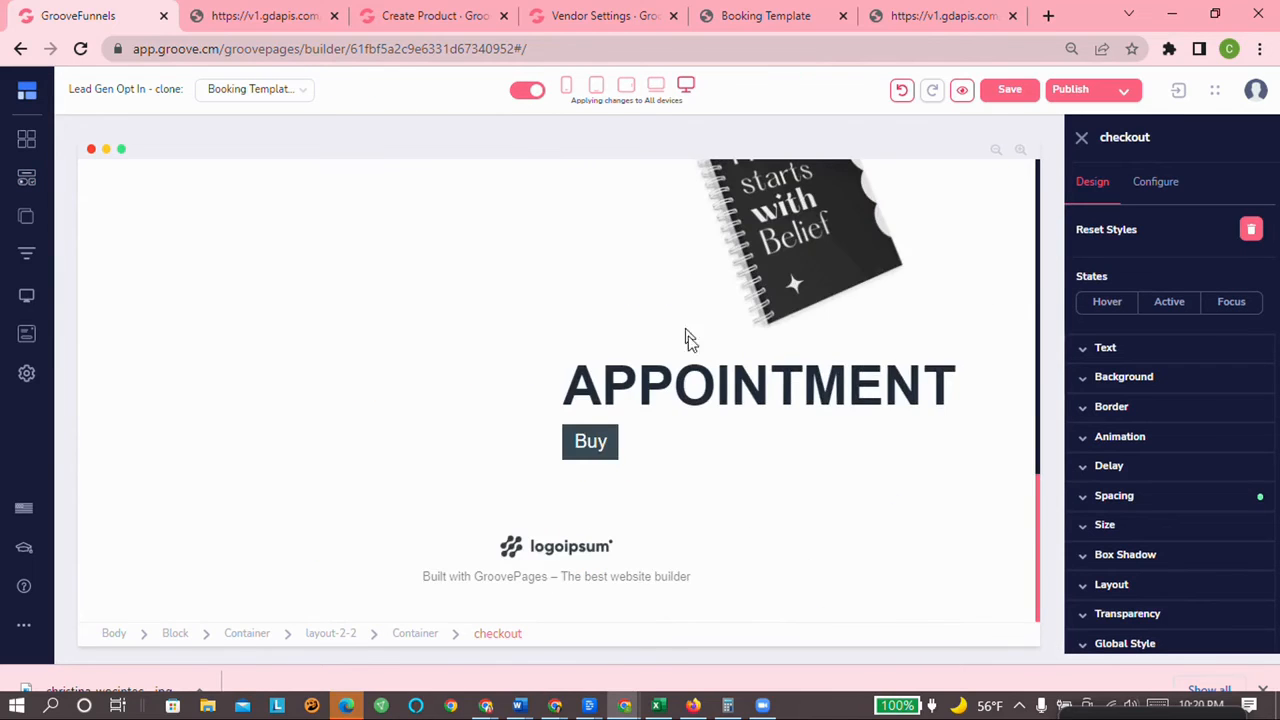
scroll(700, 360, "up", 10)
scroll(798, 368, "down", 4)
scroll(760, 388, "up", 3)
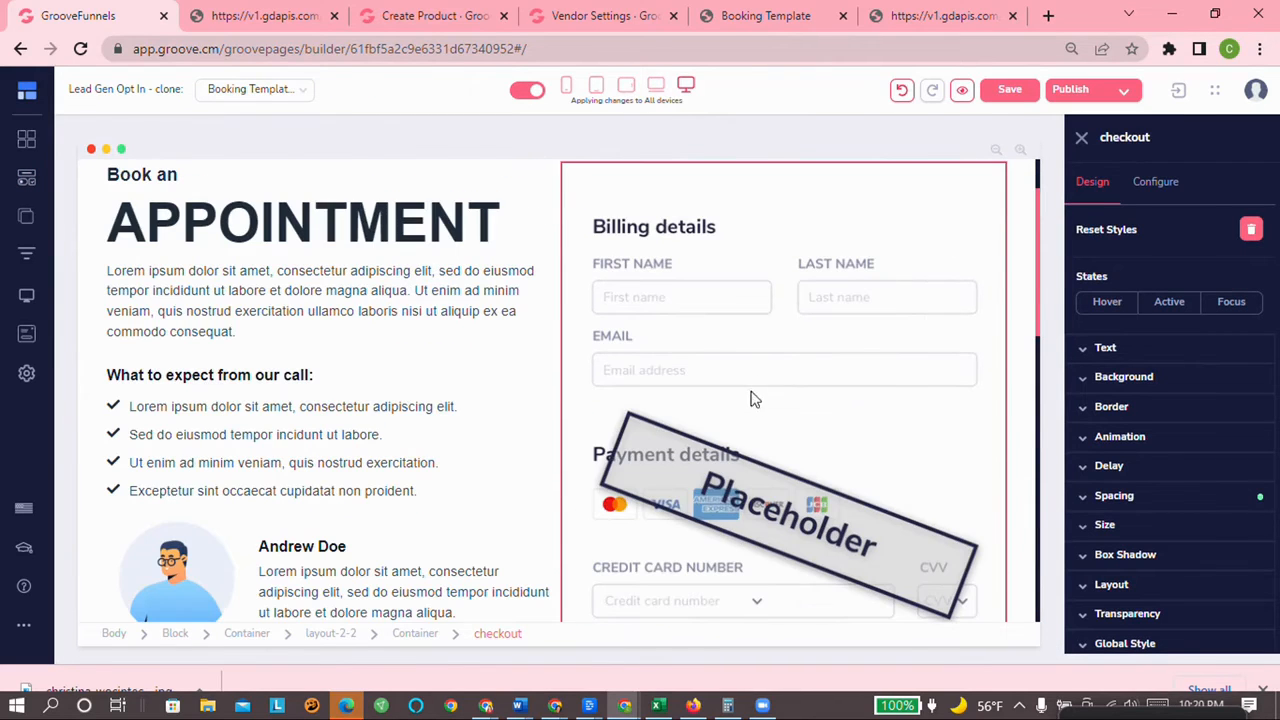
scroll(702, 307, "down", 4)
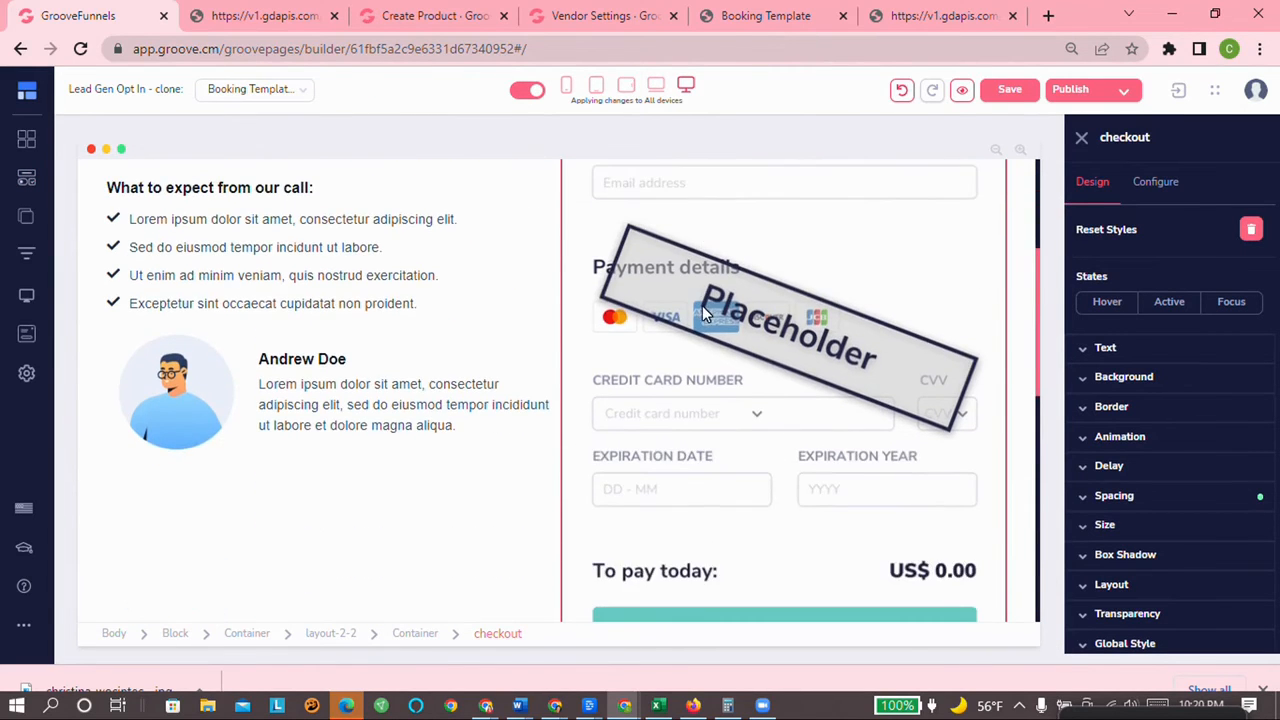
scroll(697, 320, "down", 3)
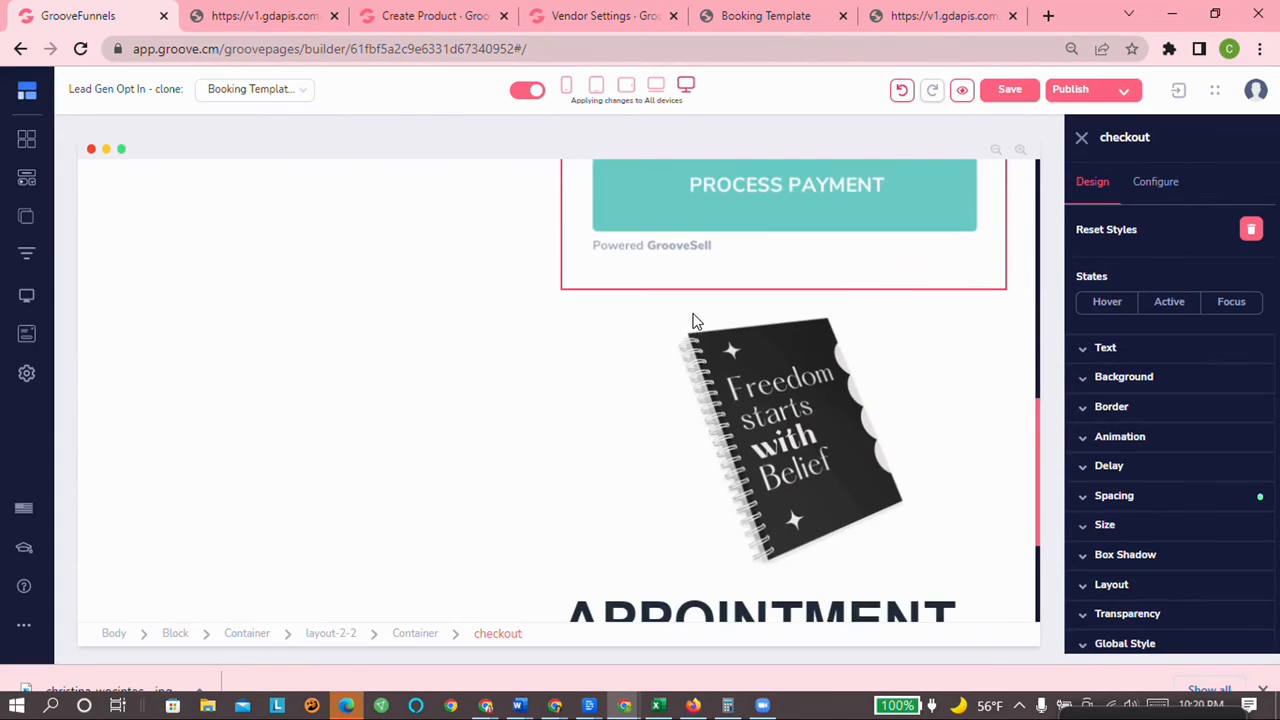
left_click(785, 415)
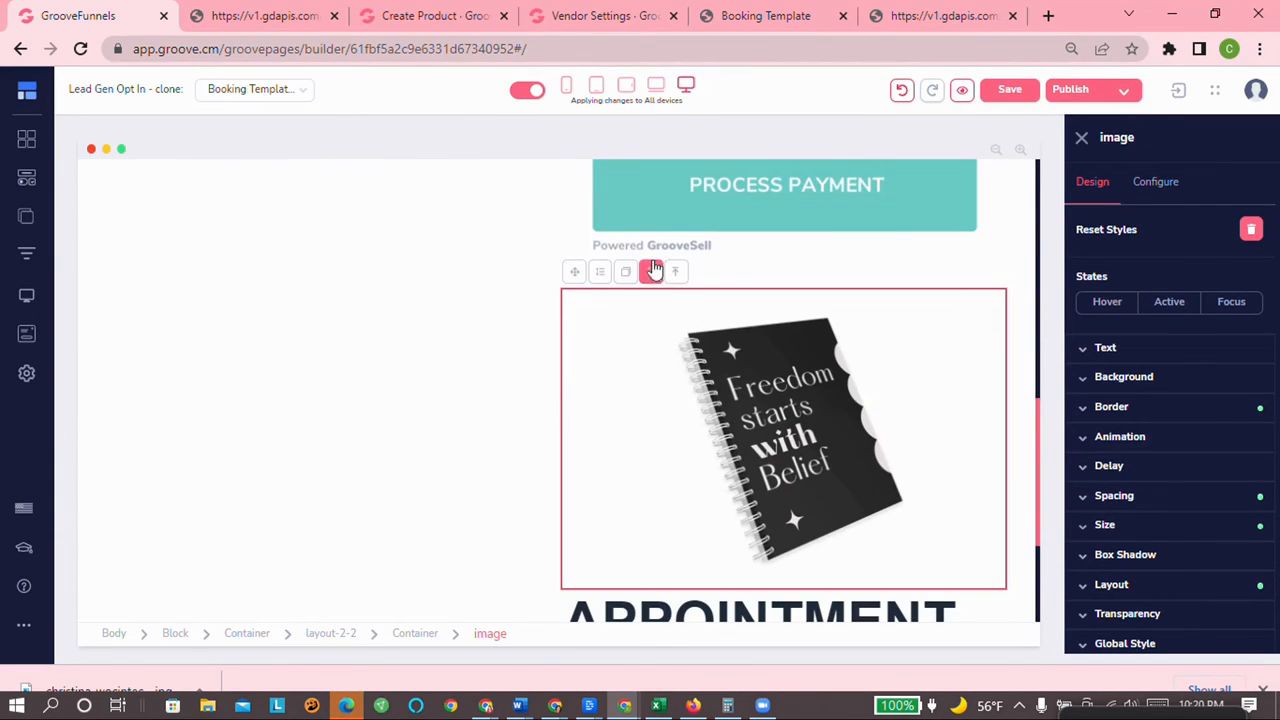
Step: Delete the notebook image and the APPOINTMENT heading below the checkout form
left_click(651, 272)
left_click(700, 388)
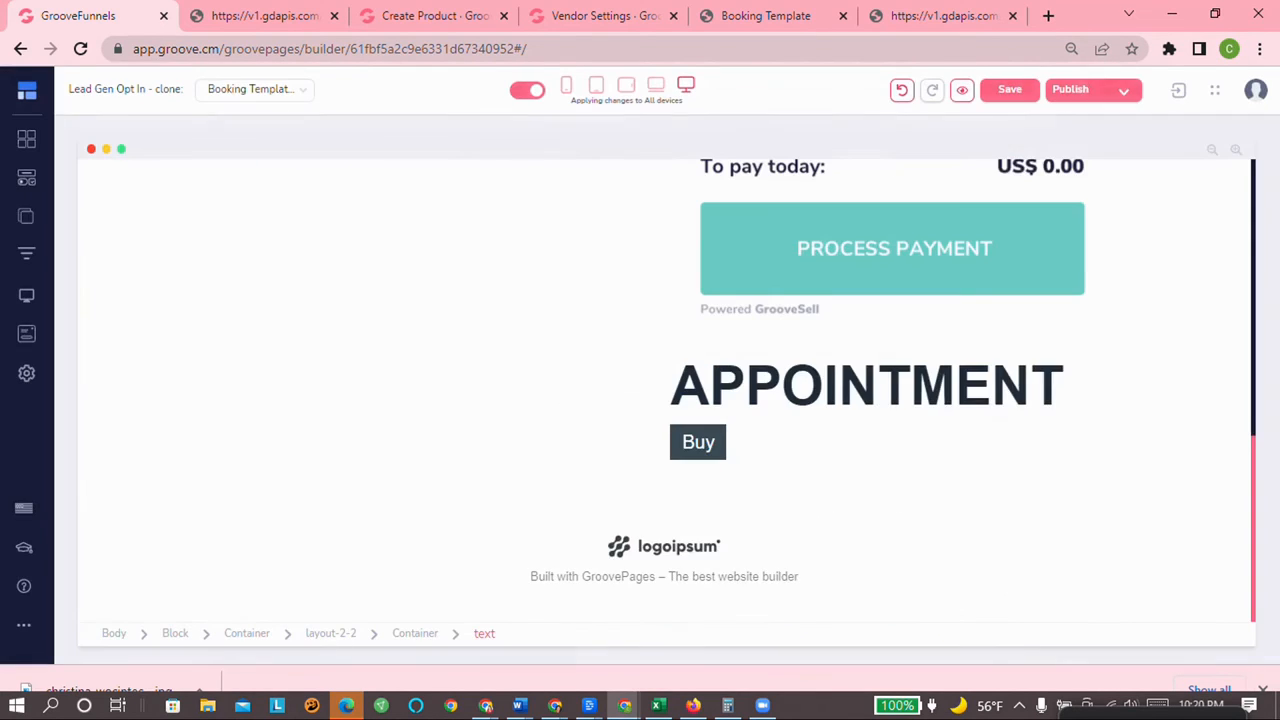
left_click(695, 385)
left_click(651, 336)
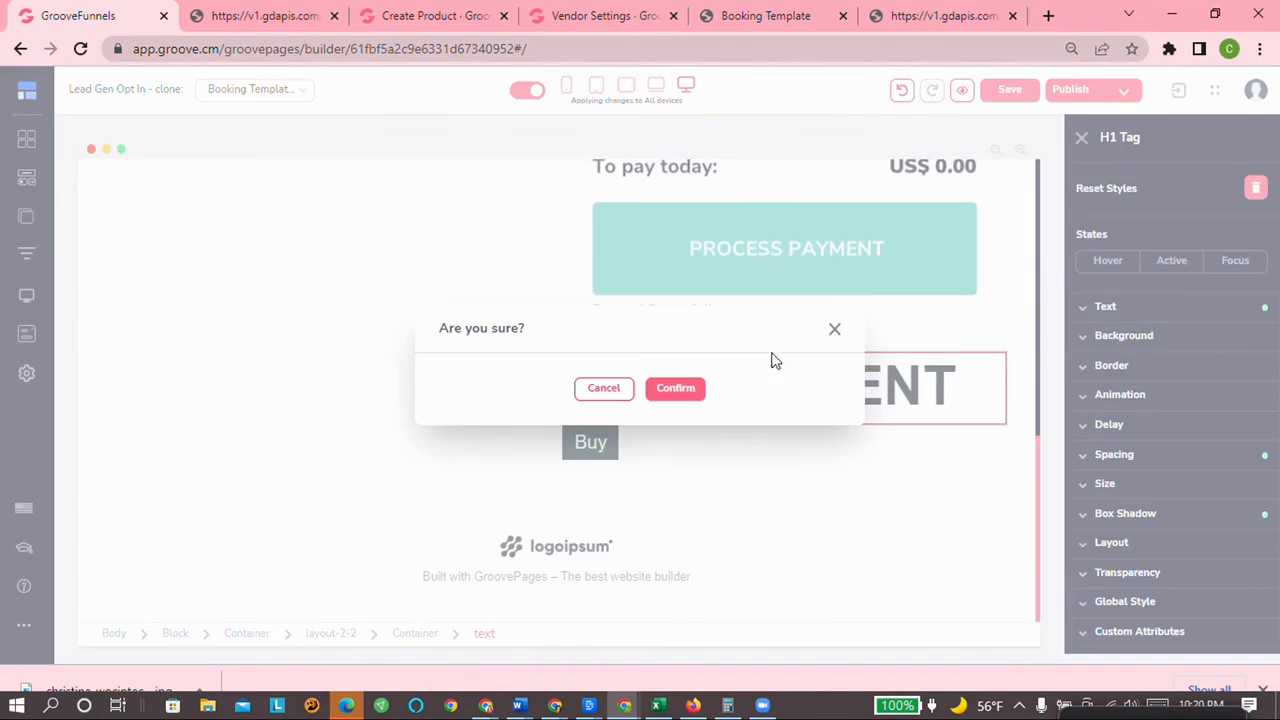
left_click(690, 388)
Step: Delete the Buy button so only the checkout form remains
left_click(736, 443)
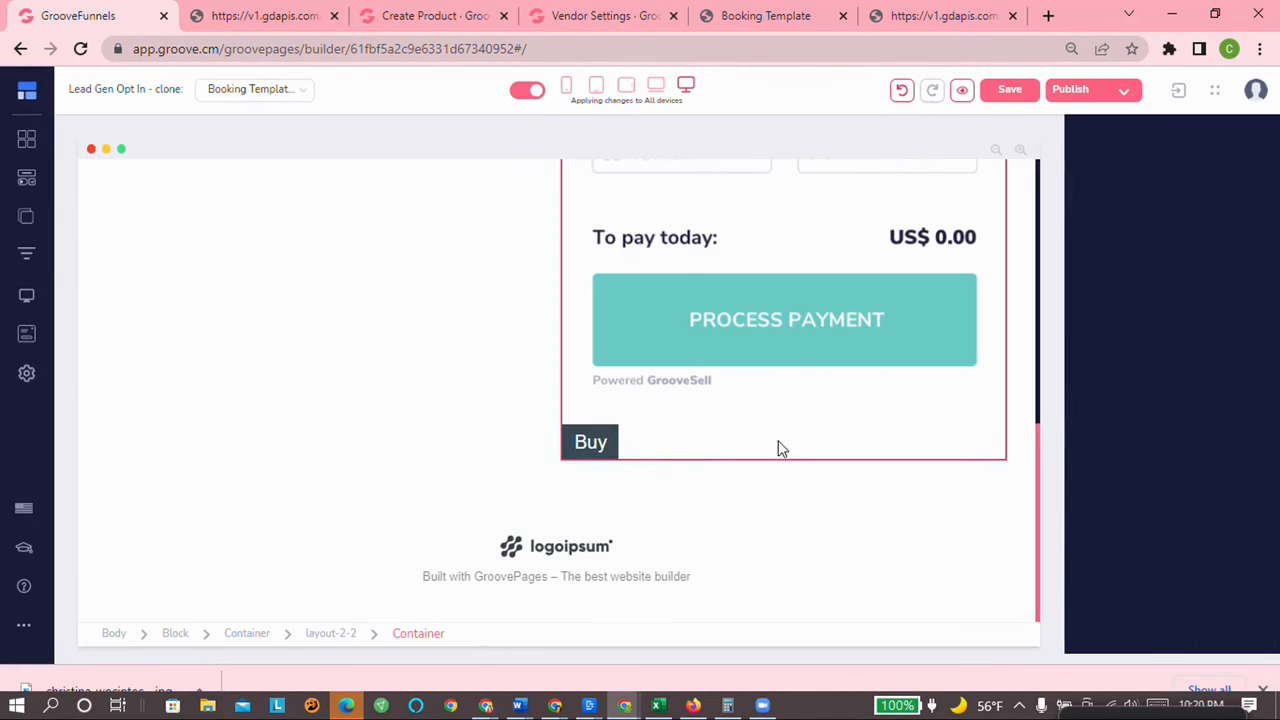
left_click(598, 441)
left_click(656, 413)
left_click(691, 391)
scroll(807, 458, "down", 3)
scroll(807, 458, "down", 1)
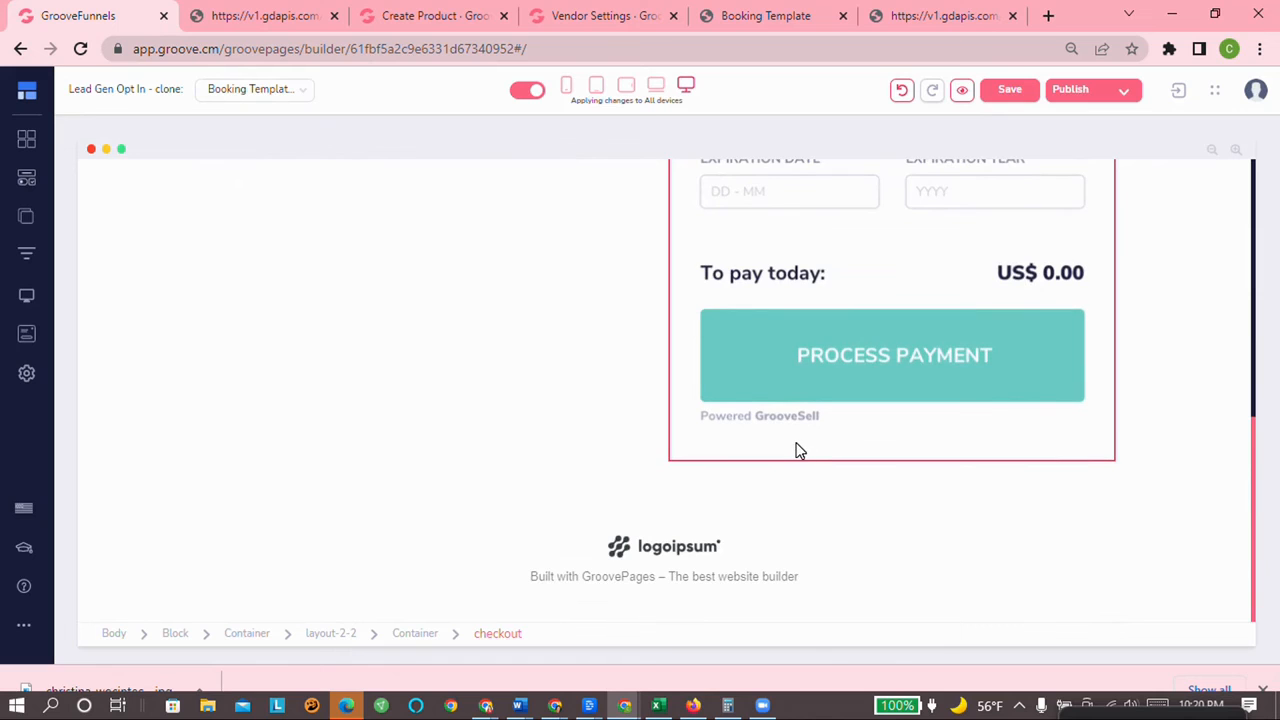
left_click(812, 470)
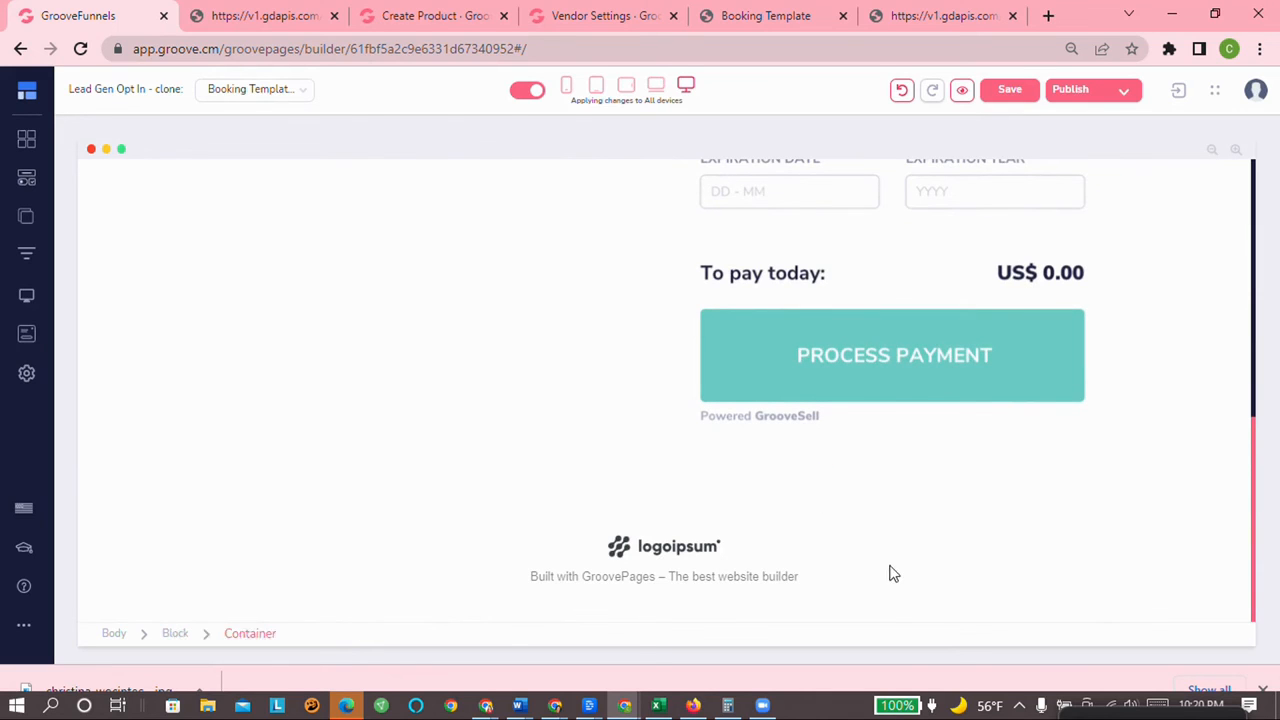
scroll(625, 300, "up", 5)
scroll(625, 387, "up", 3)
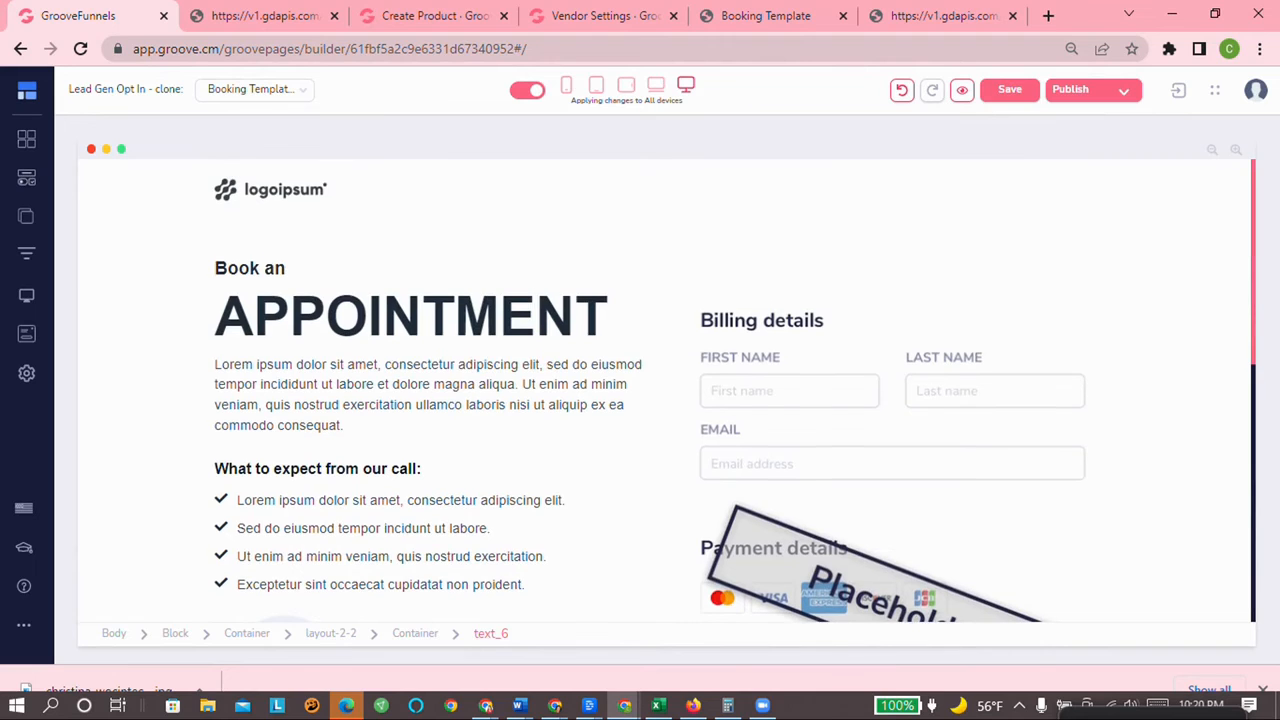
scroll(645, 402, "down", 8)
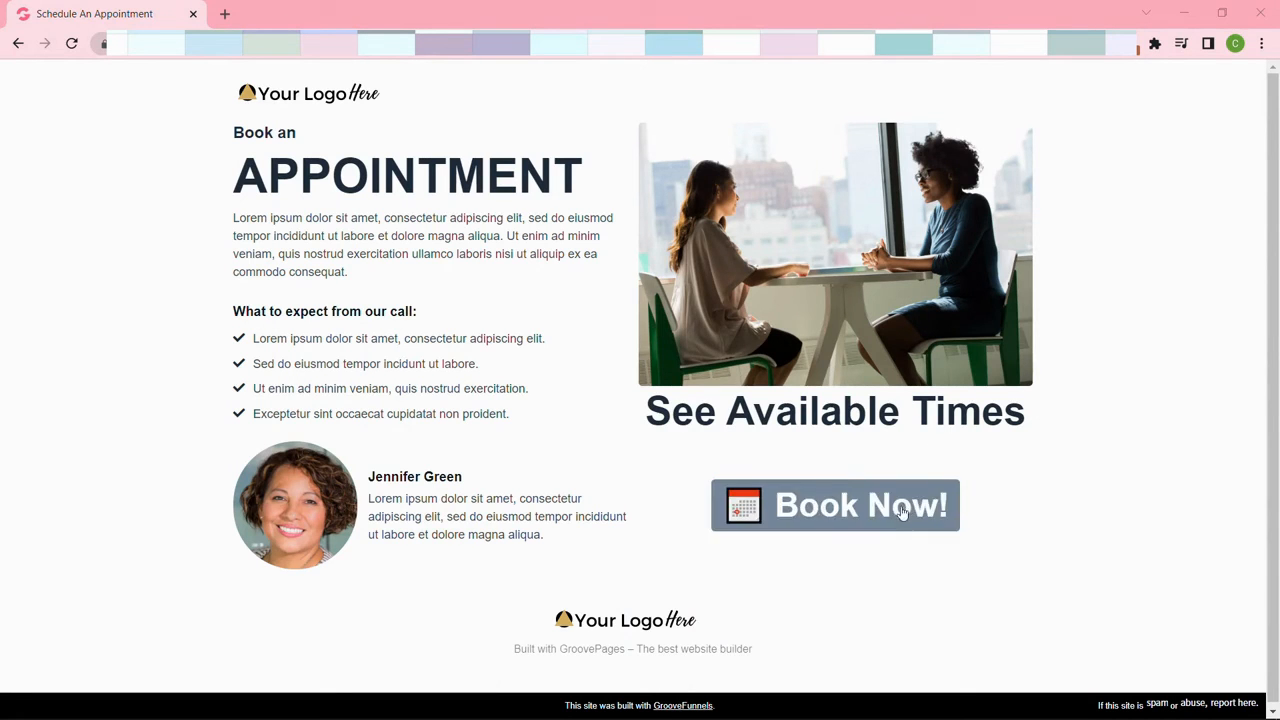
Step: From Book Now!, enter the buyer's first and last name, e-mail and phone number at checkout
left_click(840, 516)
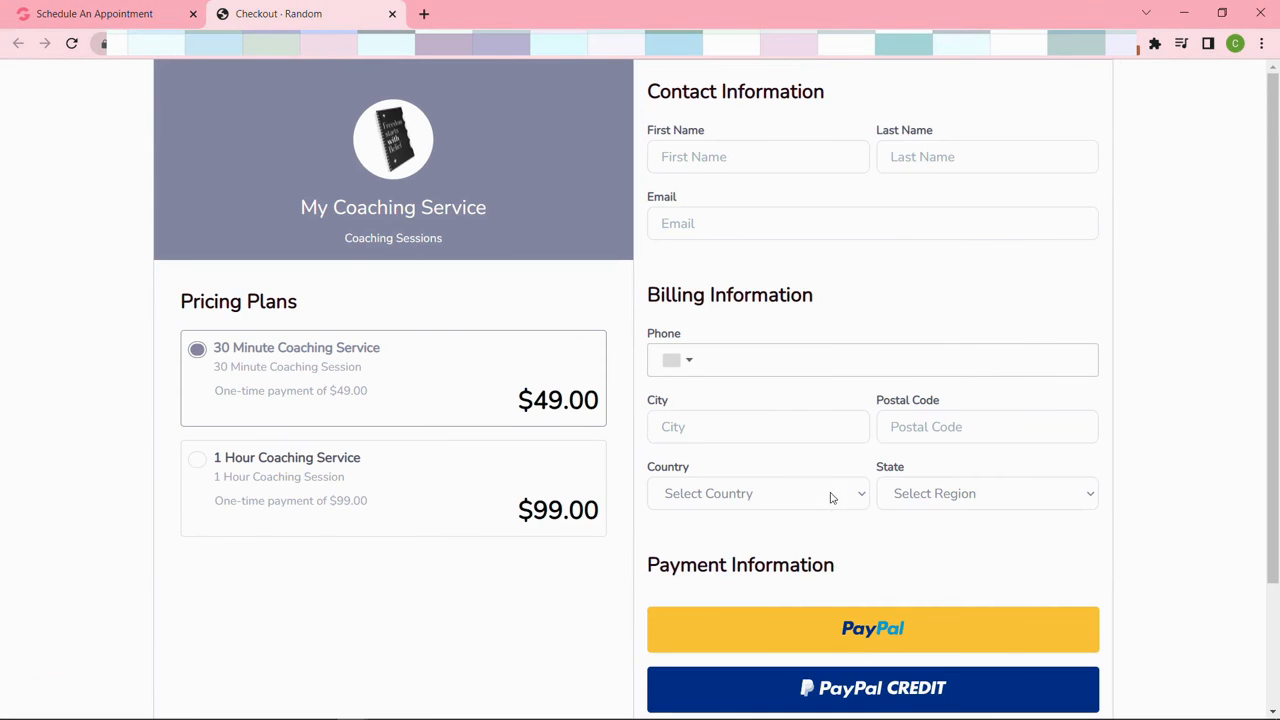
key("Tab")
key("Tab")
key("Tab")
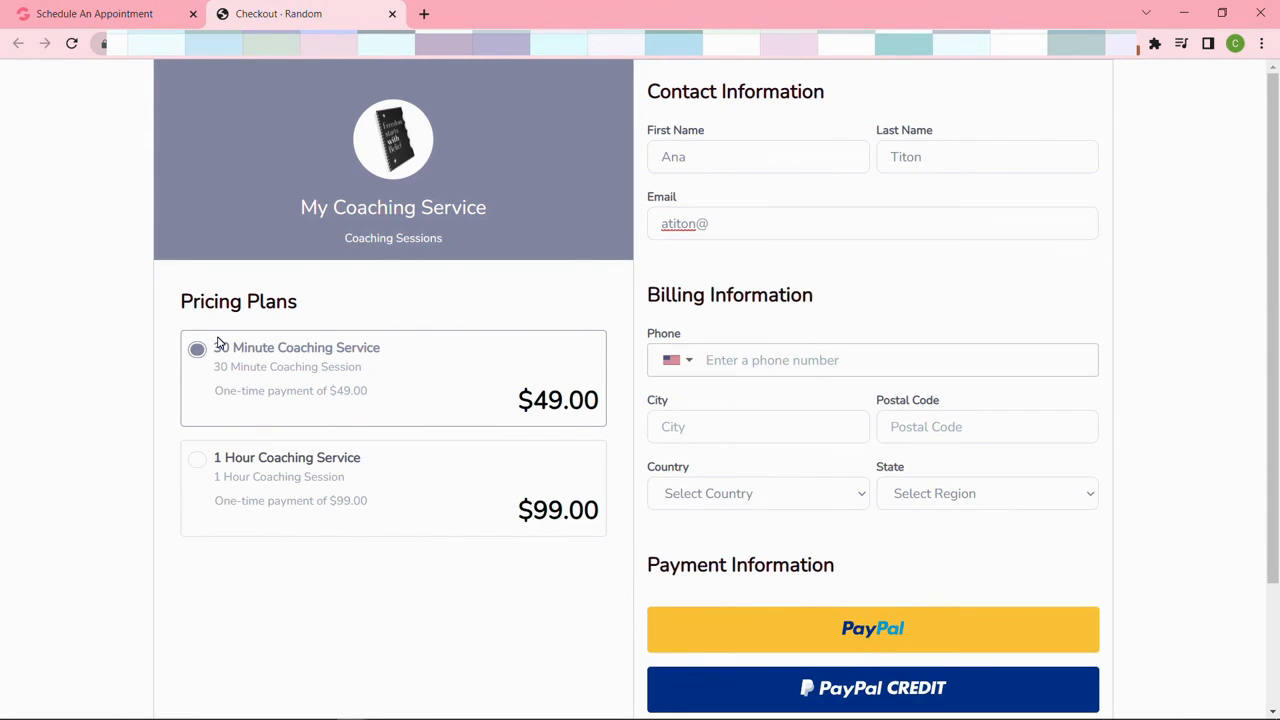
key("Tab")
Step: Fill in the buyer's city and postal code, and start choosing the country
key("Tab")
type("New York")
key("Tab")
type("100")
key("Tab")
type("u")
key("Tab")
type("nited States")
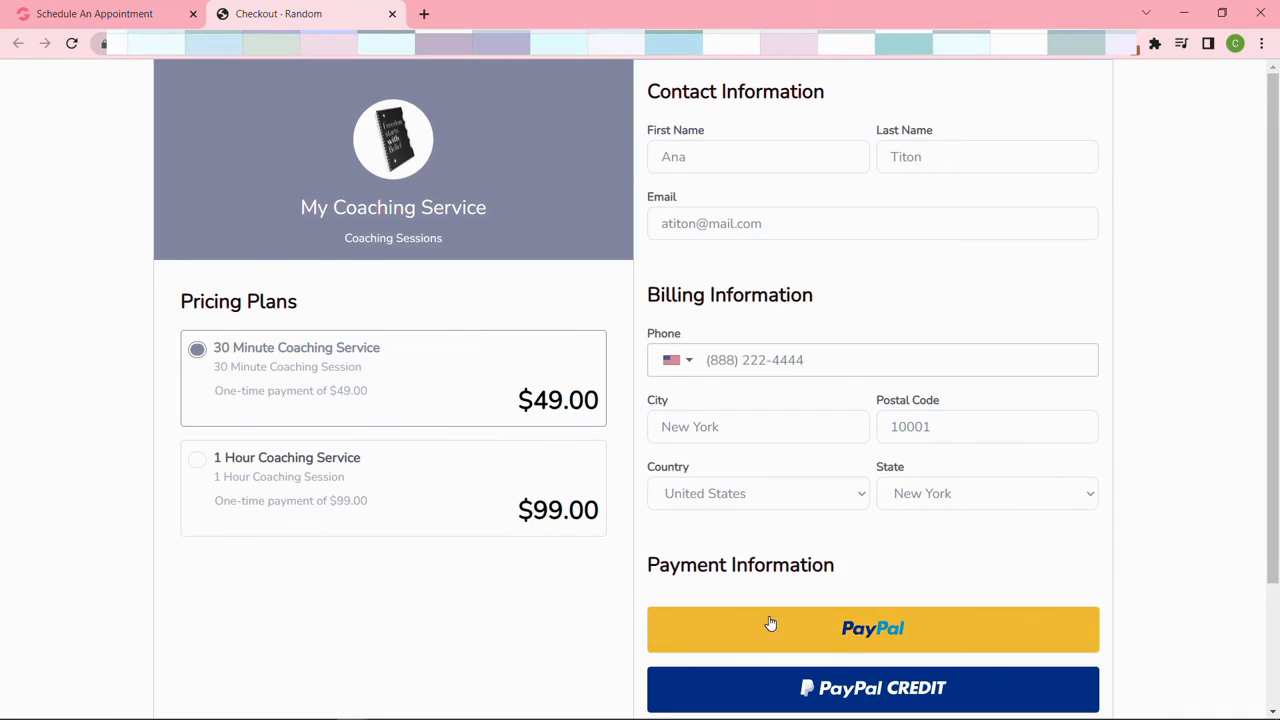
scroll(768, 600, "down", 1)
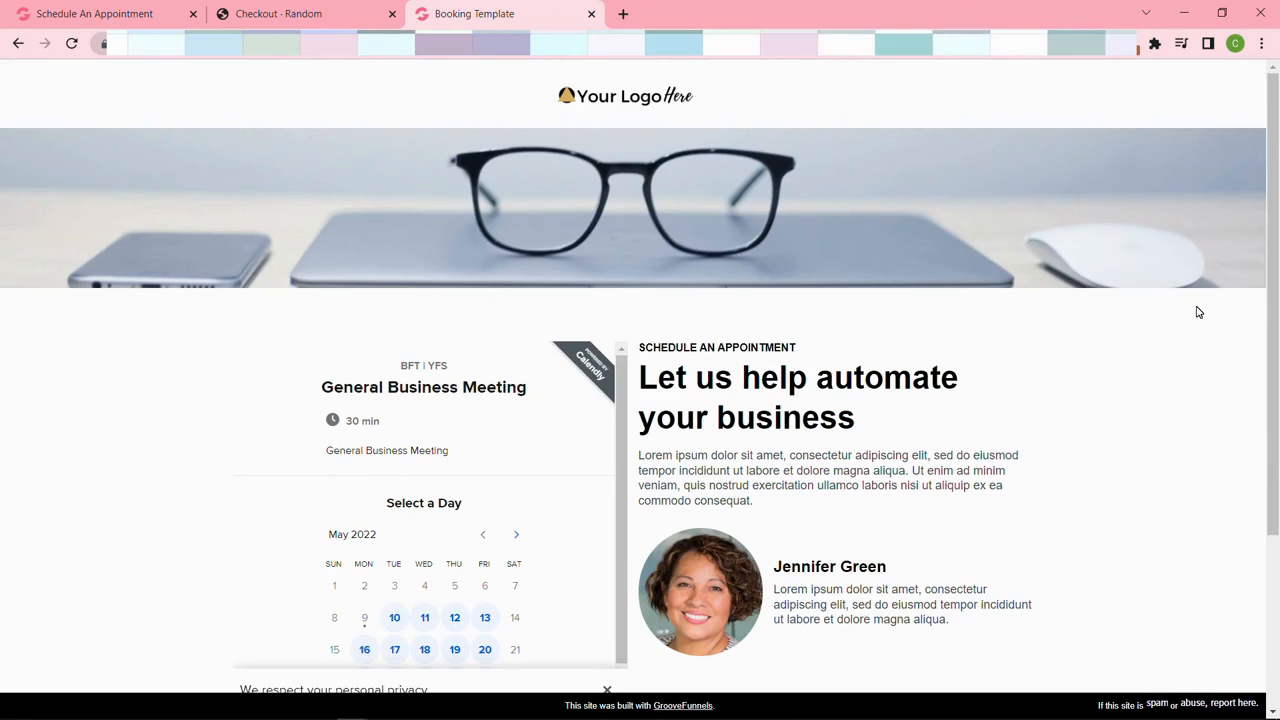
scroll(1245, 390, "down", 2)
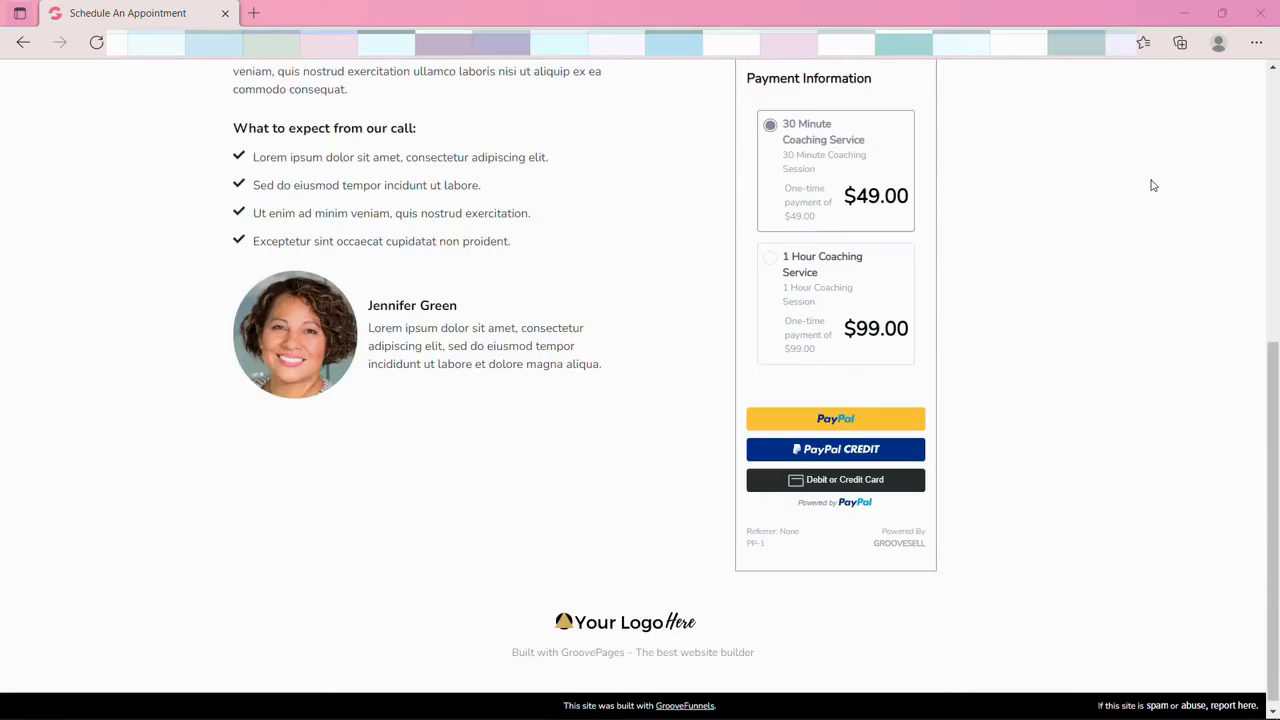
Step: Fill in the Phone and City fields of the embedded checkout form
scroll(1123, 183, "up", 5)
scroll(1094, 243, "down", 1)
scroll(1095, 243, "up", 1)
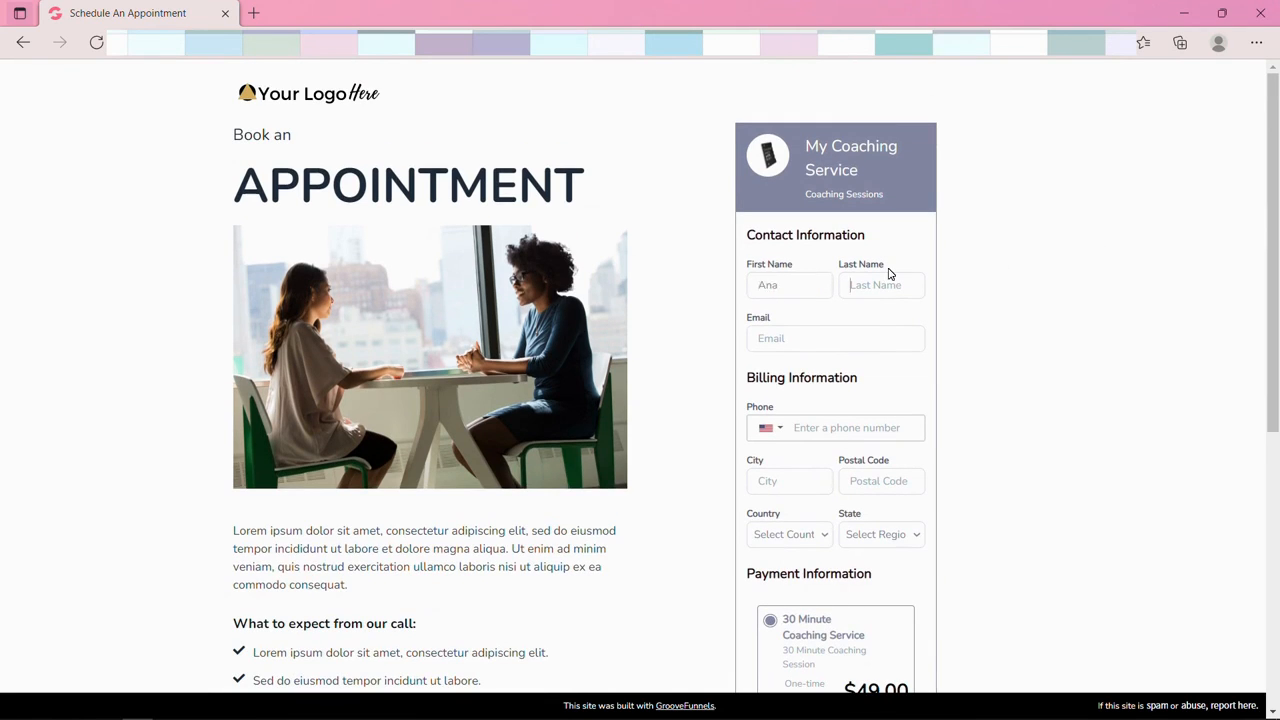
key("Tab")
type("1")
key("Tab")
type("New")
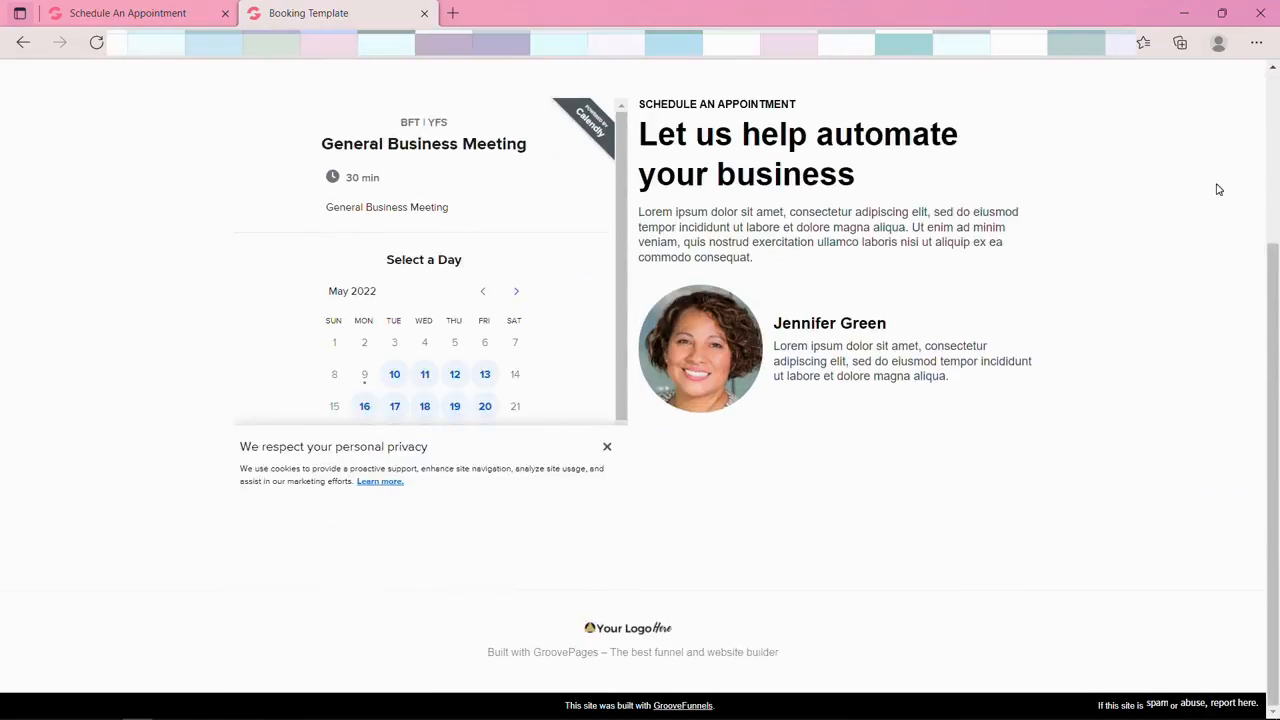
Step: Select May 10 on the Calendly calendar and pick the 9:30am slot
scroll(1218, 189, "up", 3)
left_click(394, 616)
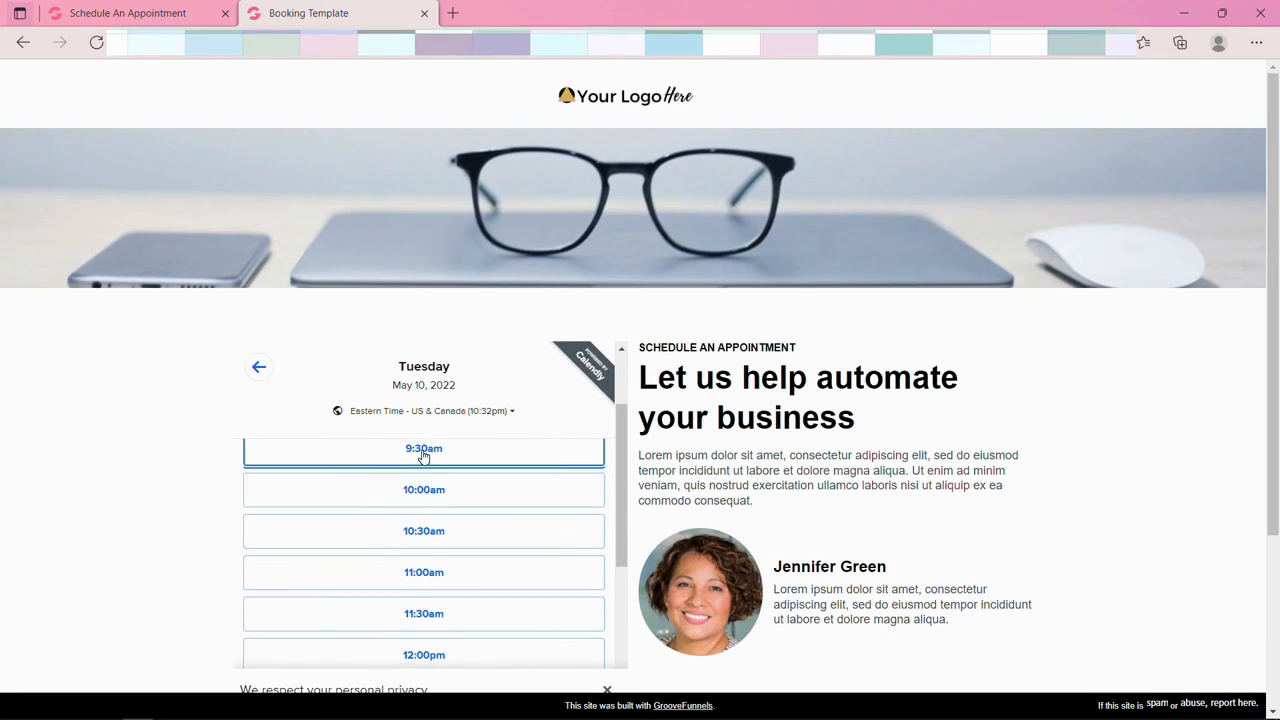
left_click(512, 450)
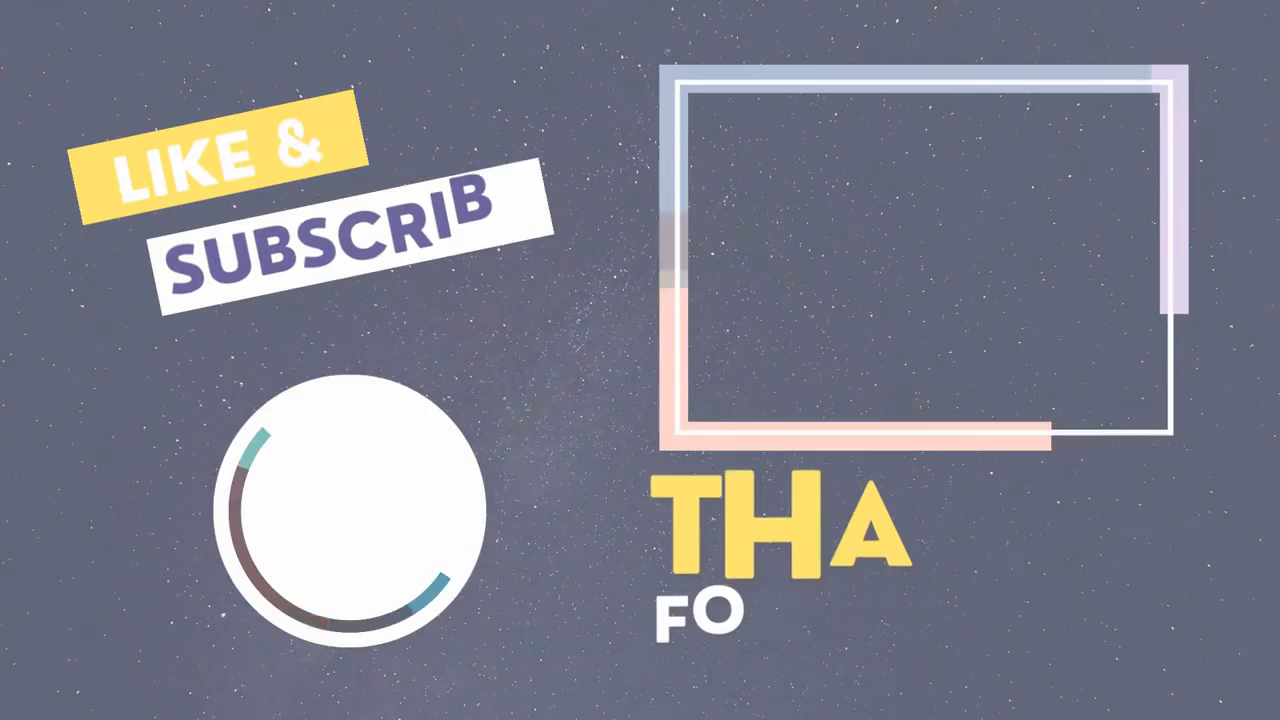